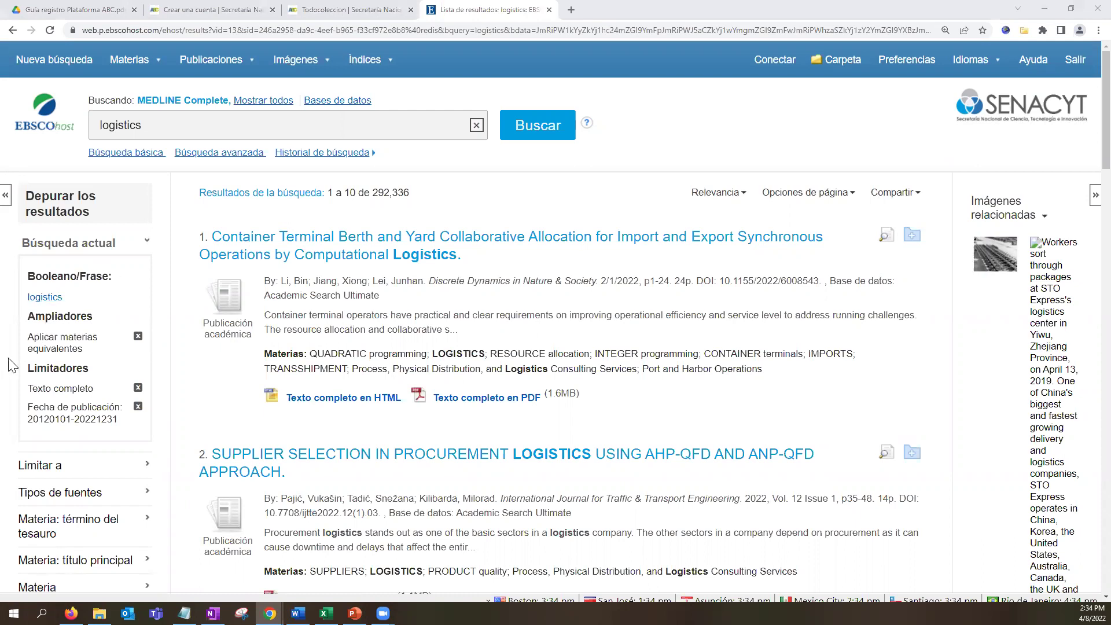
scroll(145, 444, "down", 2)
scroll(145, 444, "down", 7)
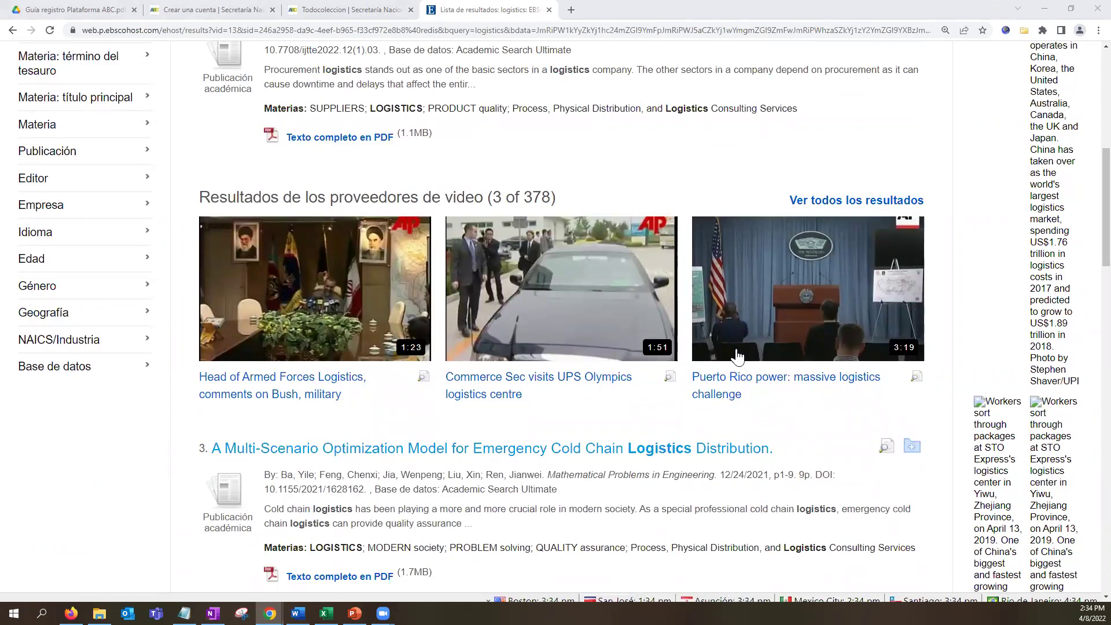
scroll(738, 356, "up", 5)
scroll(738, 354, "up", 3)
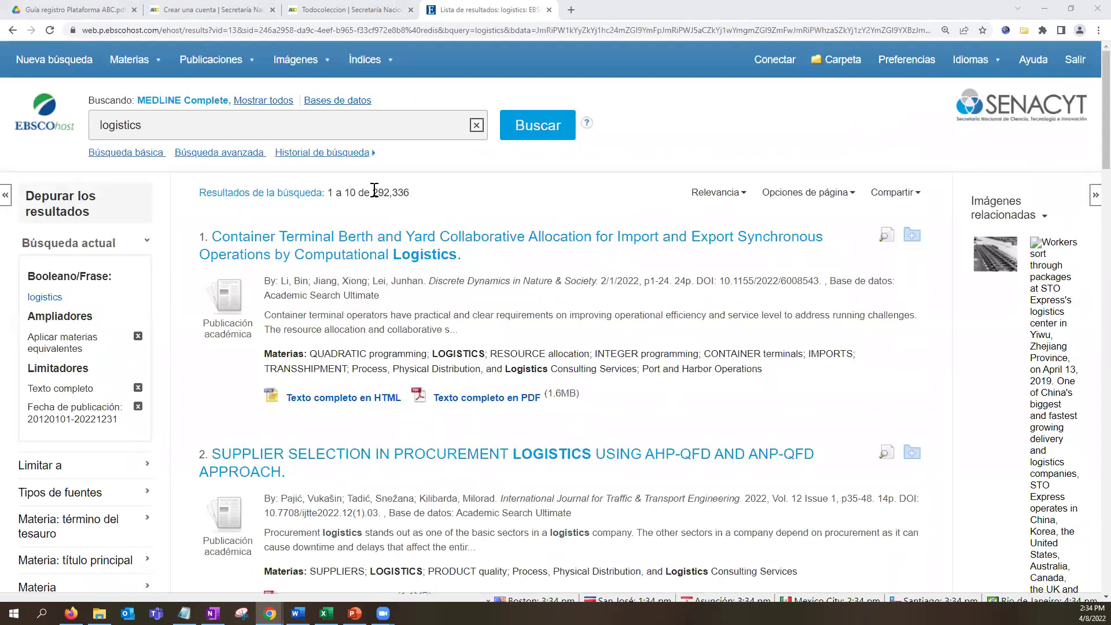
left_click_drag(355, 193, 412, 203)
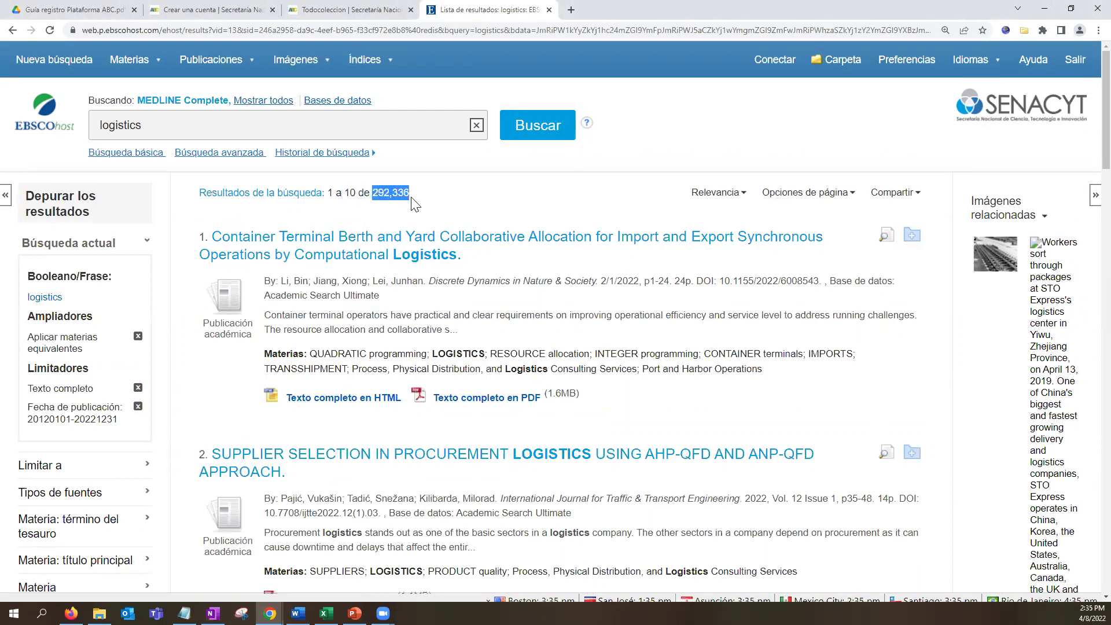
Check the Relevancia sort orders and page options, then show the Compartir sharing and folder options.
left_click(734, 196)
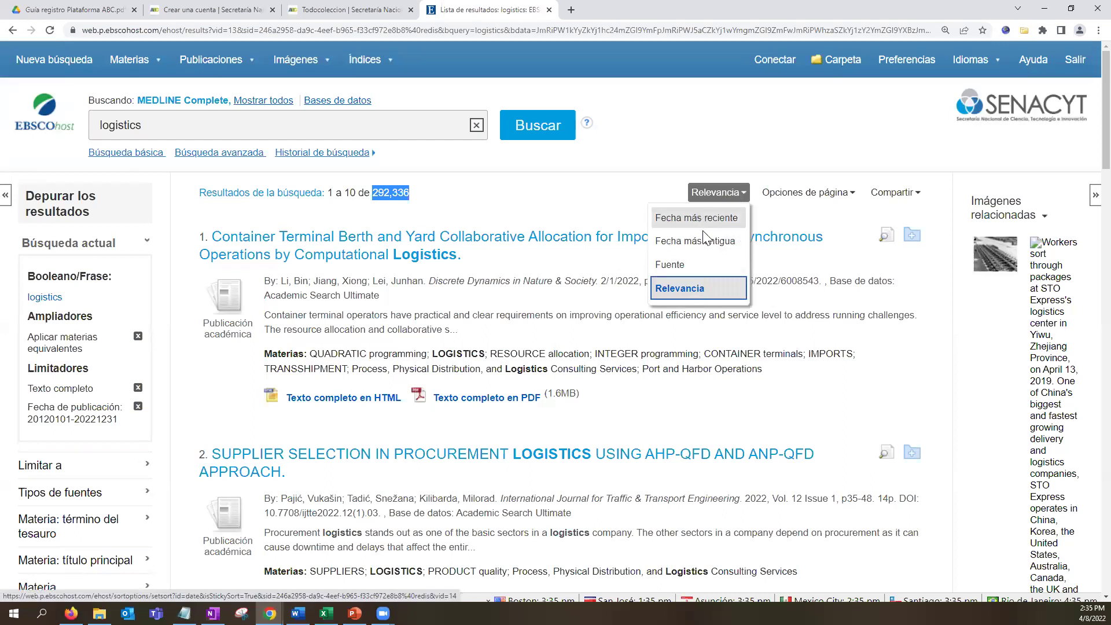
left_click(804, 195)
scroll(813, 437, "down", 4)
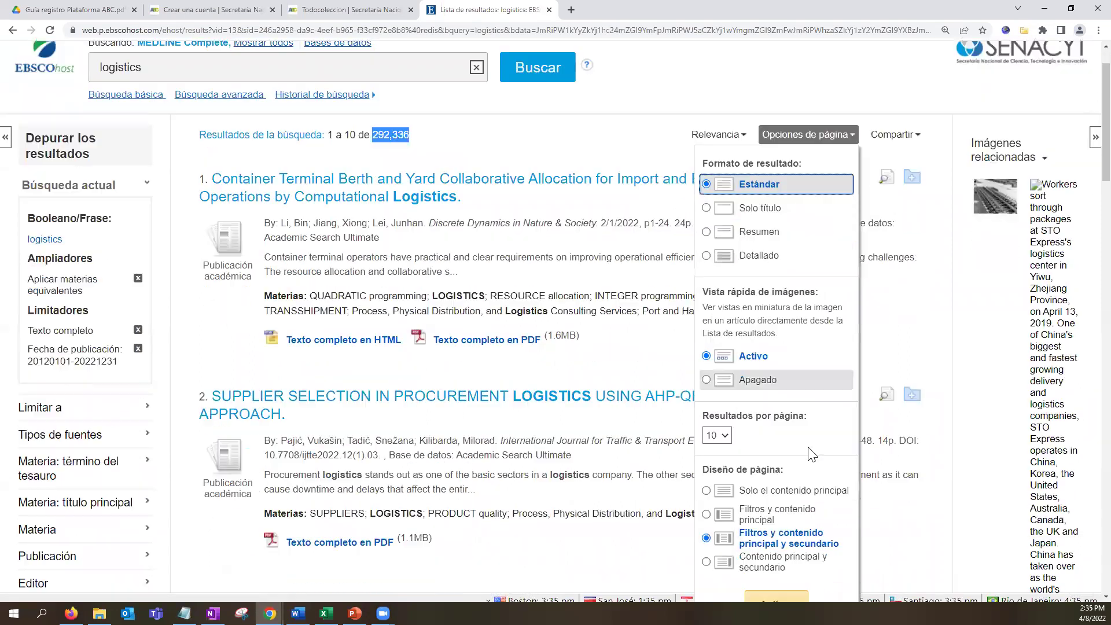
scroll(810, 454, "up", 3)
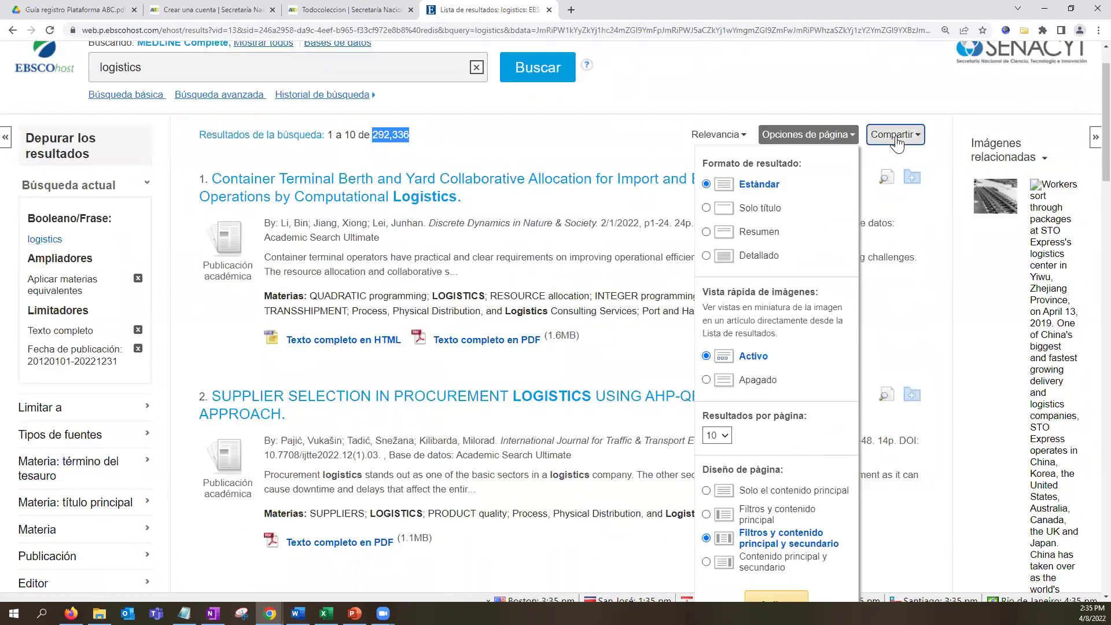
left_click(895, 134)
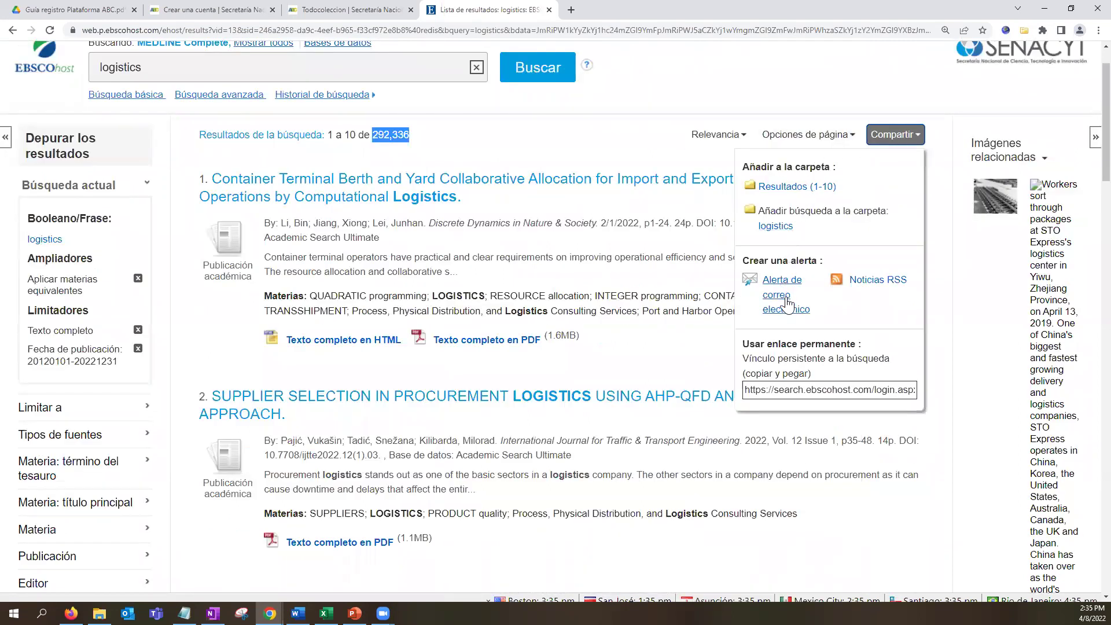
scroll(788, 214, "up", 1)
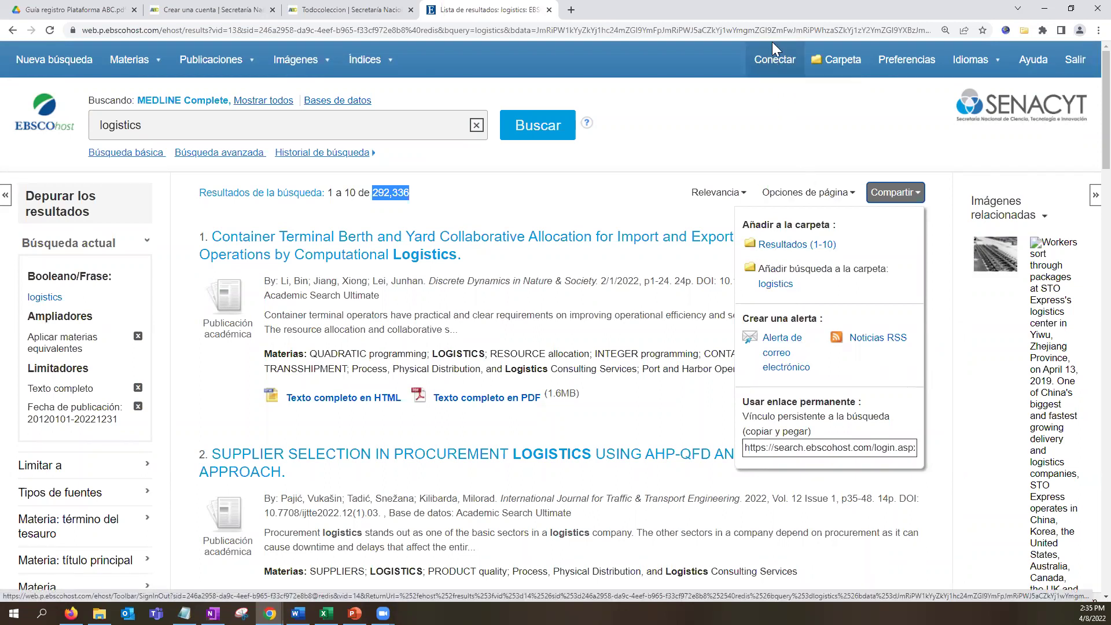
Go from the Conectar sign-in page to the 'Crear su cuenta' registration form.
left_click(776, 63)
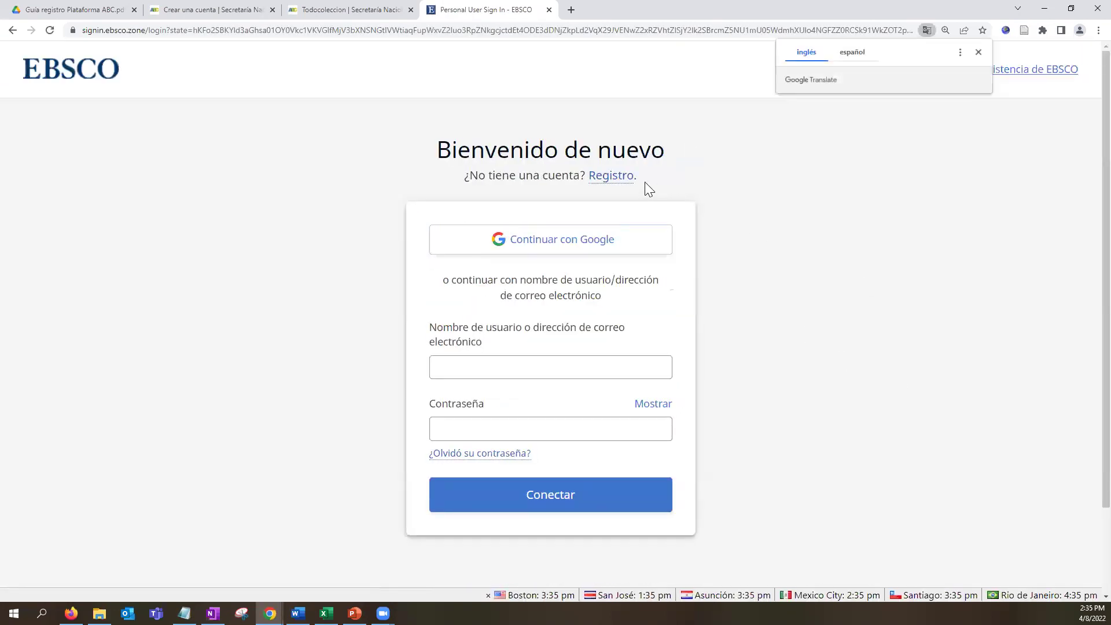
left_click(627, 182)
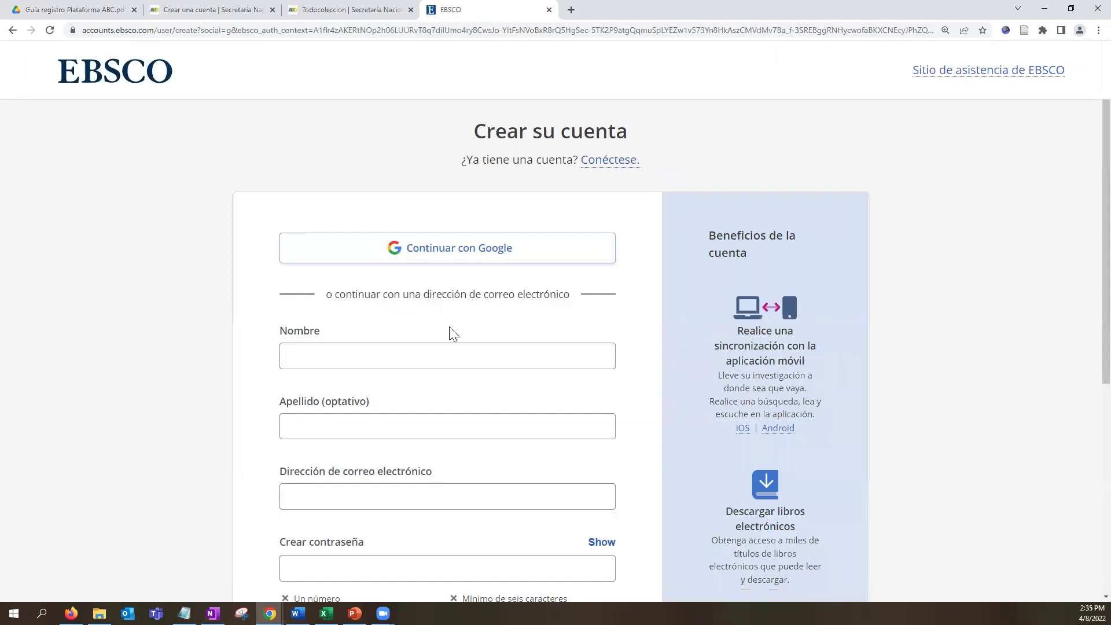
Fill in the saved first name, surname and e-mail, and enter a new account password.
scroll(350, 265, "down", 2)
left_click(335, 243)
left_click(336, 268)
left_click(335, 310)
left_click(334, 340)
left_click(330, 384)
left_click(330, 426)
left_click(329, 451)
Accept data-processing consent and submit, which fails as the e-mail exists; go to Conéctese sign-in.
scroll(395, 465, "down", 4)
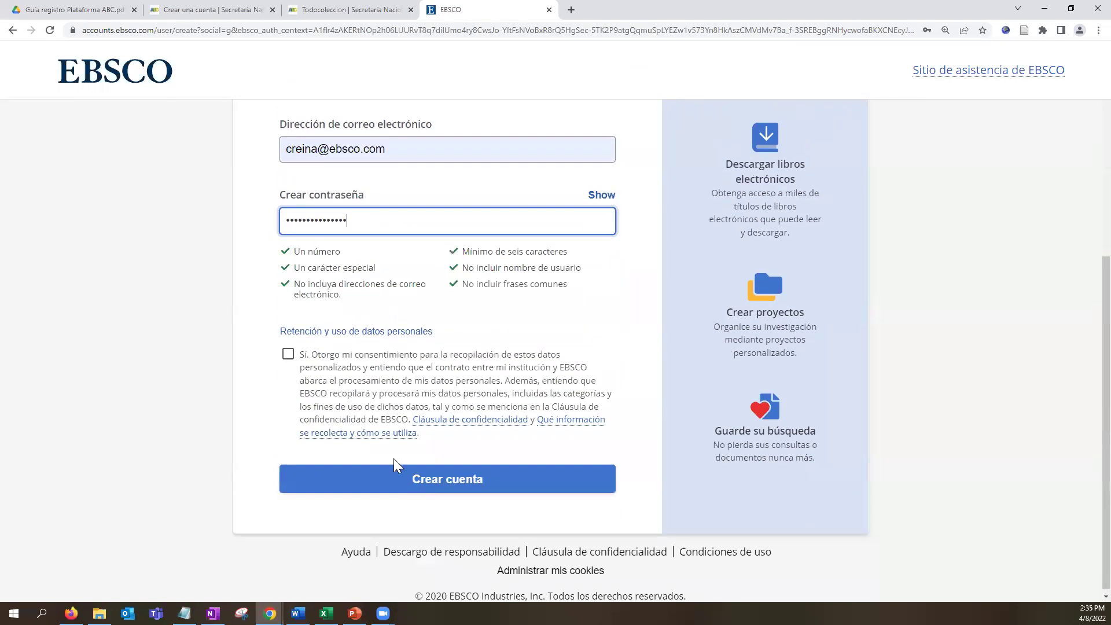
left_click(288, 353)
left_click(467, 474)
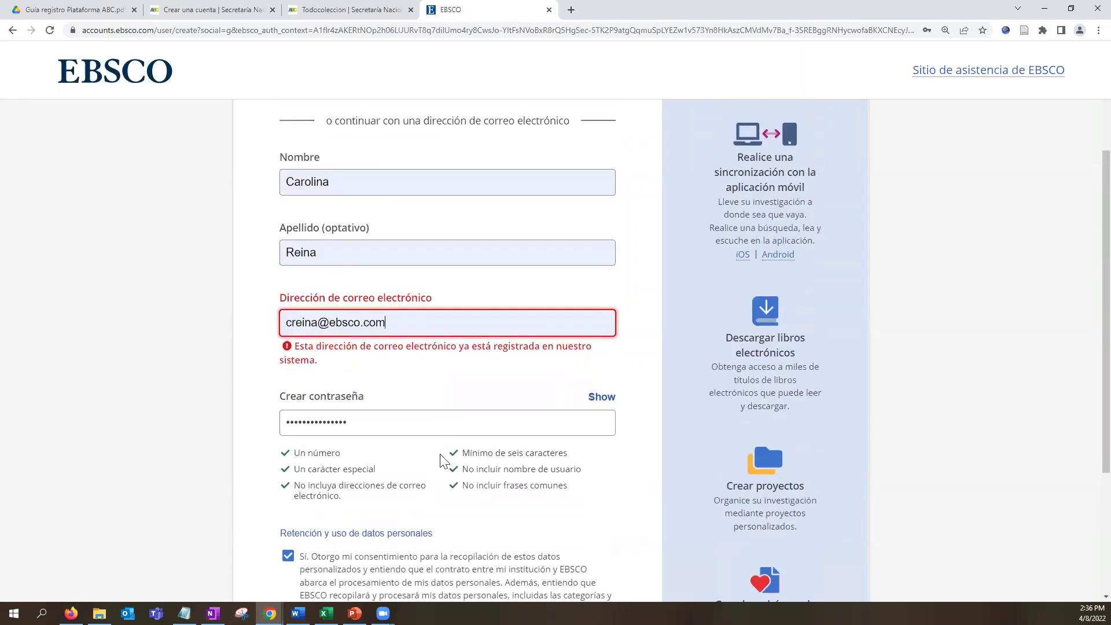
scroll(457, 480, "up", 3)
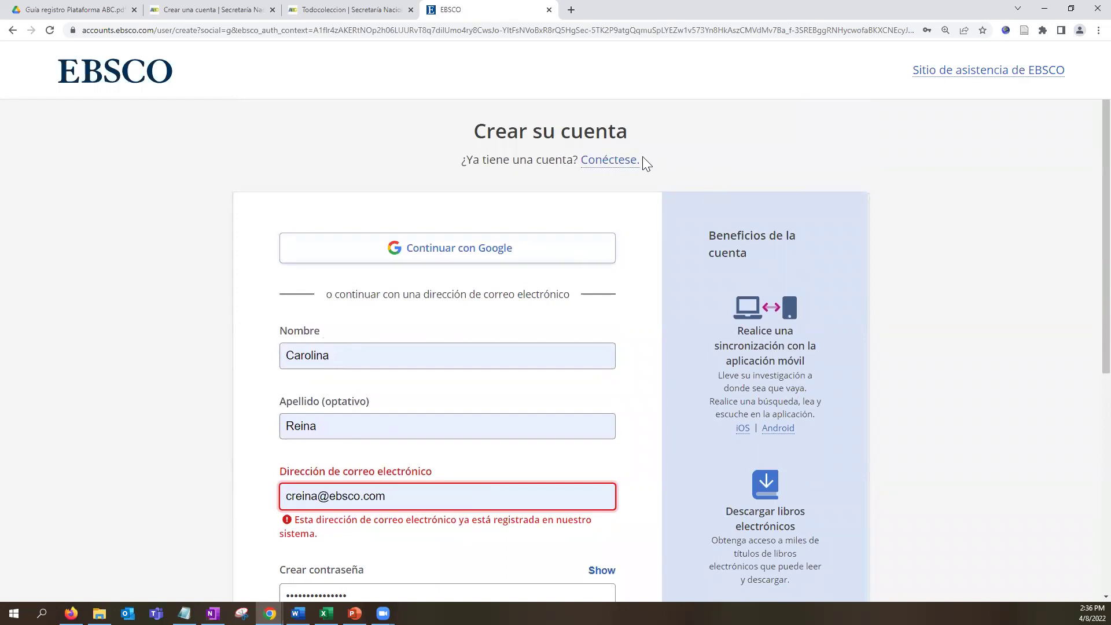
left_click(618, 162)
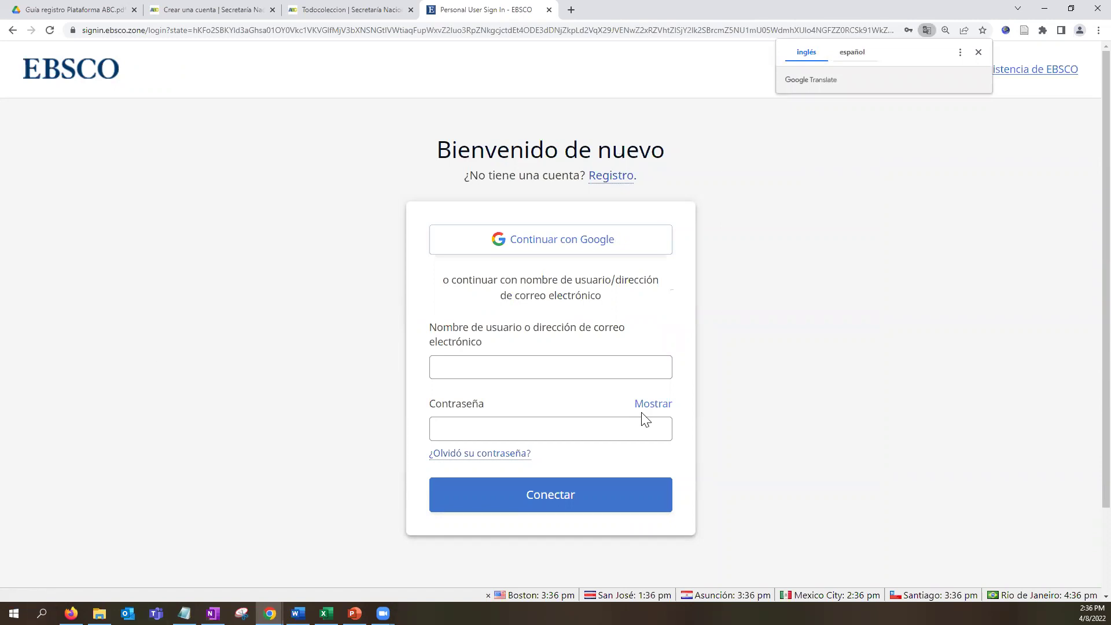
On the 'Bienvenido de nuevo' sign-in page, choose 'Continuar con Google' instead of a password.
left_click(623, 434)
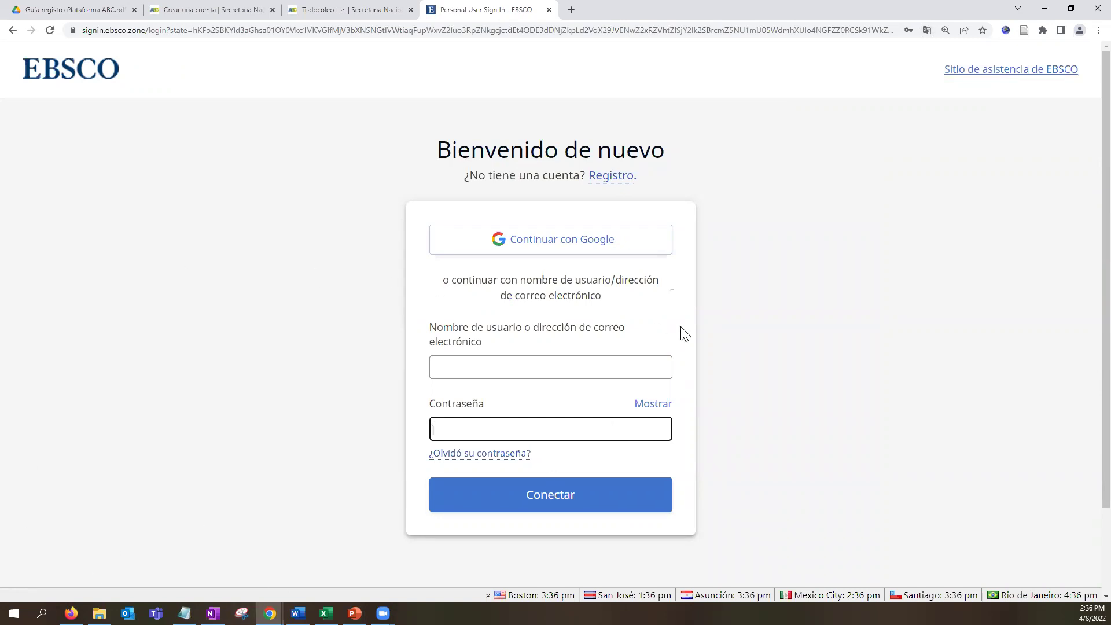
left_click(553, 246)
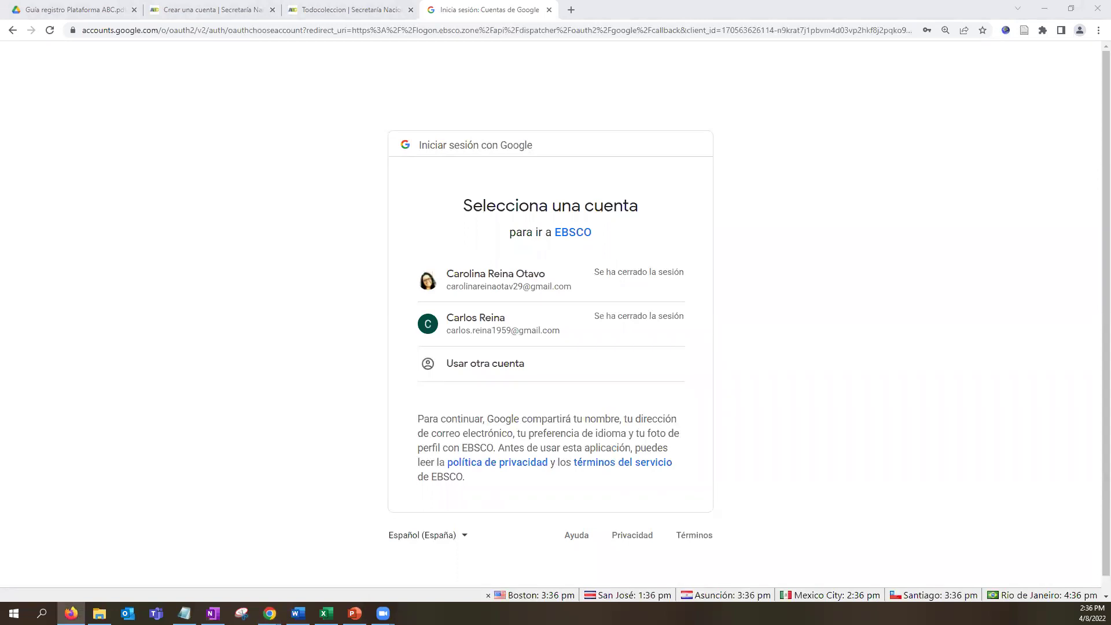
Pick the first saved Google account and submit its password to sign in to EBSCO.
scroll(672, 286, "down", 1)
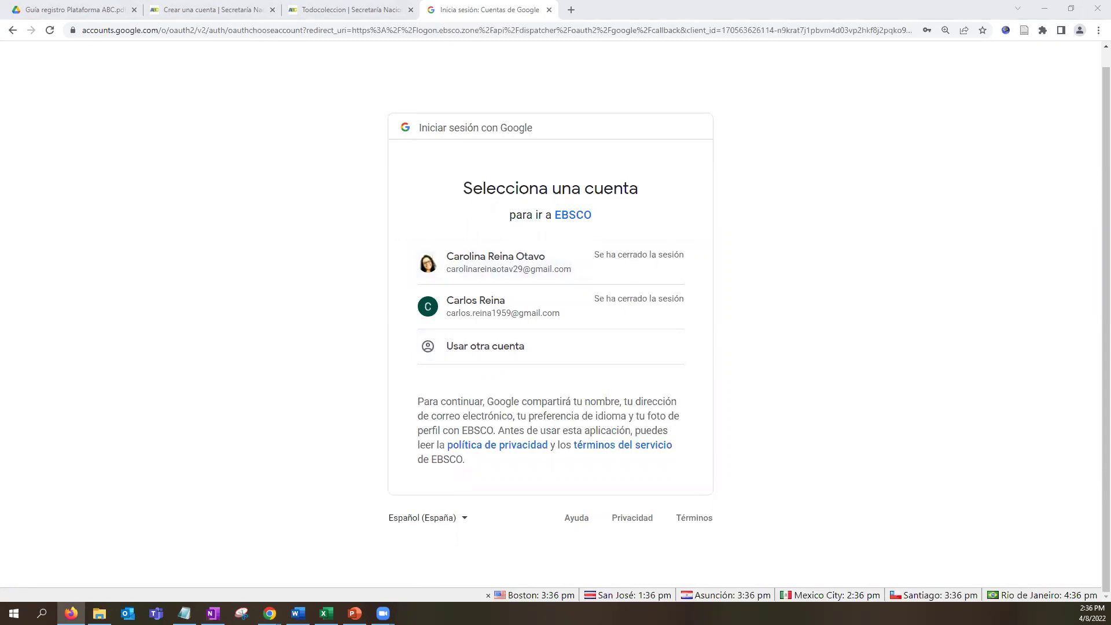
left_click(612, 268)
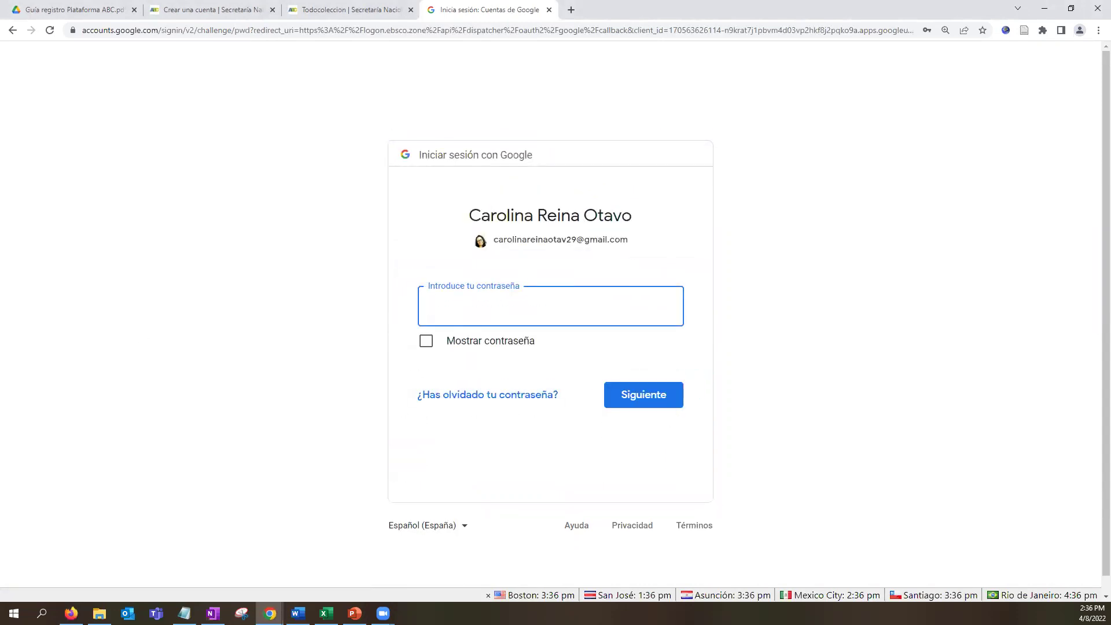
left_click(71, 613)
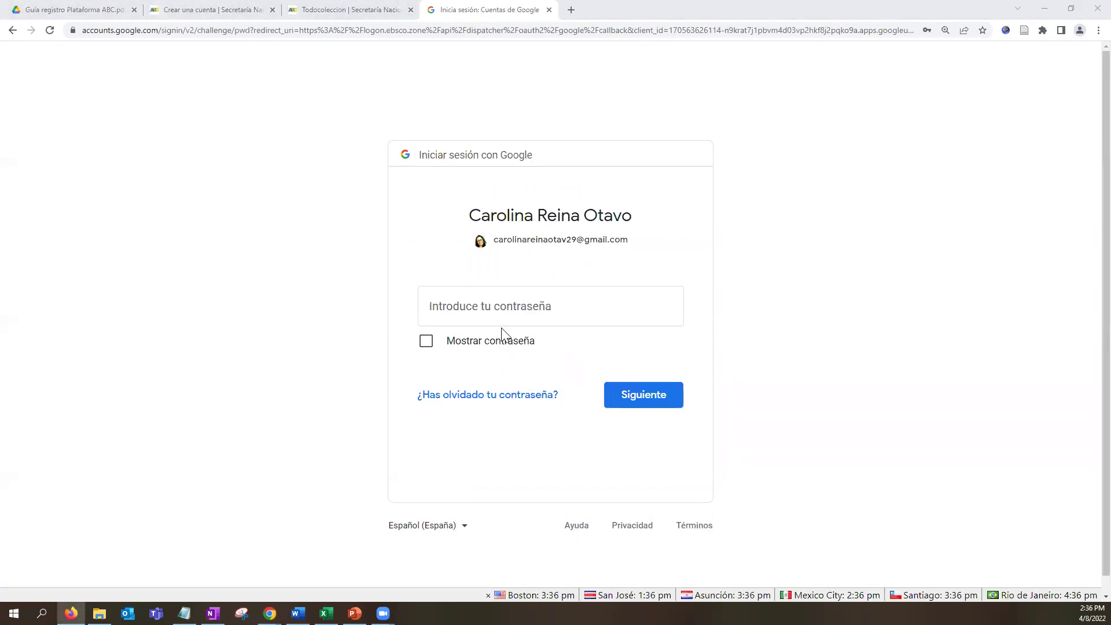
left_click(485, 308)
type("•••••••••••")
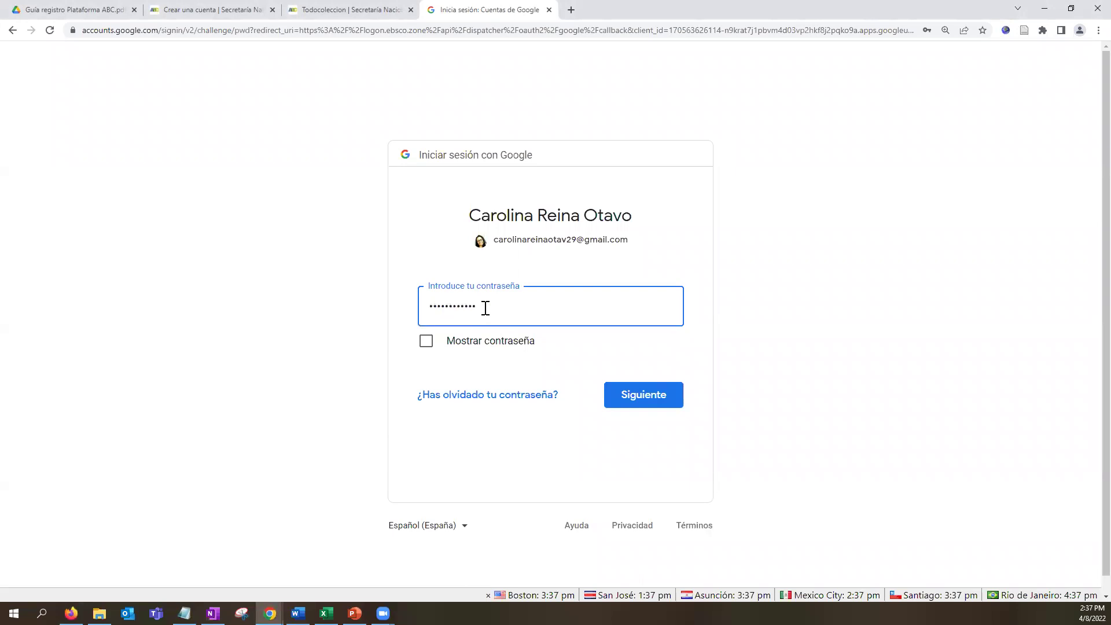
key("Return")
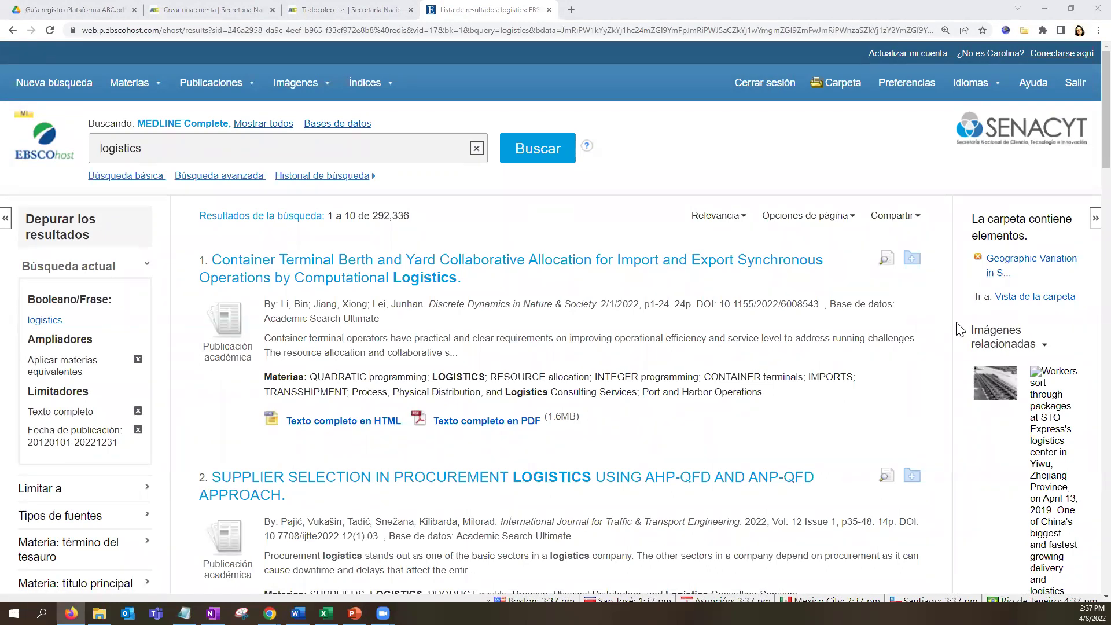
Add logistics results 1–10 to the folder from the Compartir menu, then reopen Compartir.
left_click(894, 225)
left_click(895, 227)
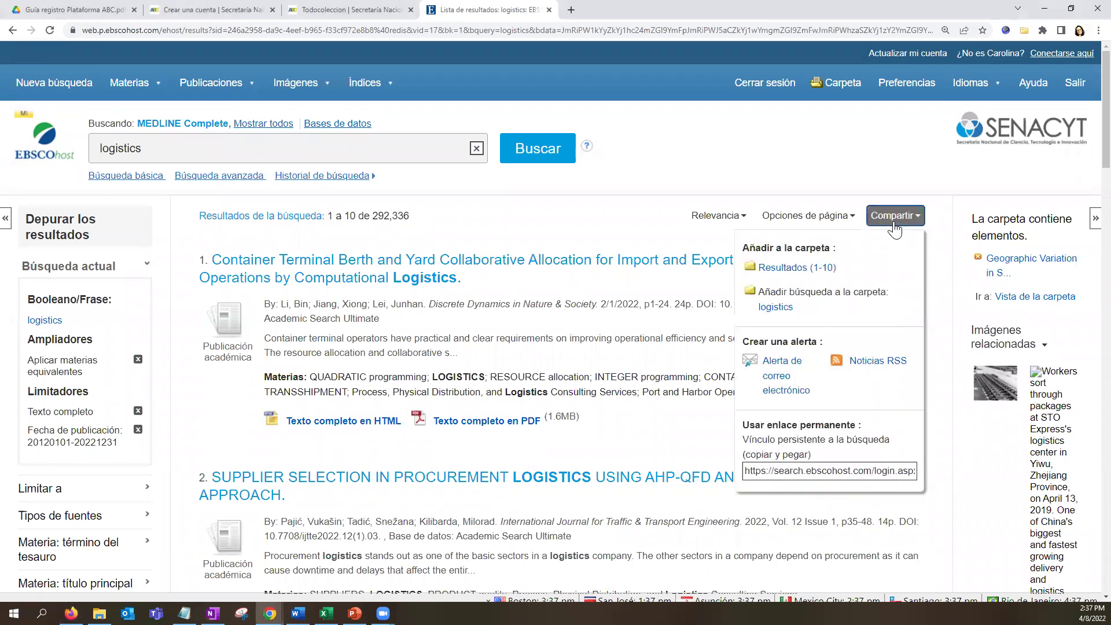
left_click(819, 270)
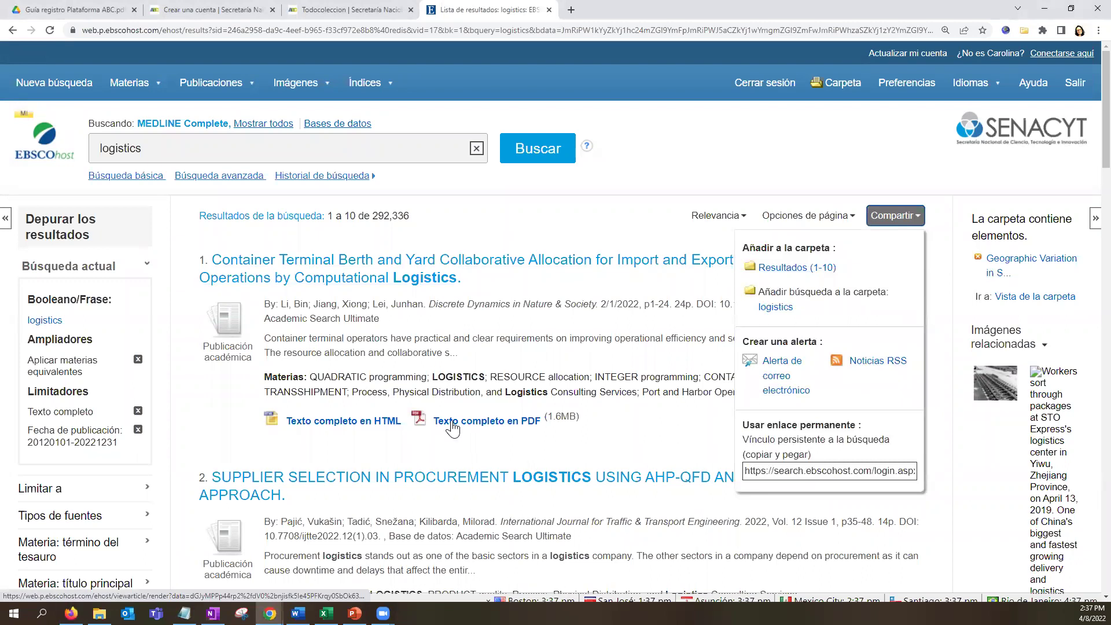
left_click(828, 277)
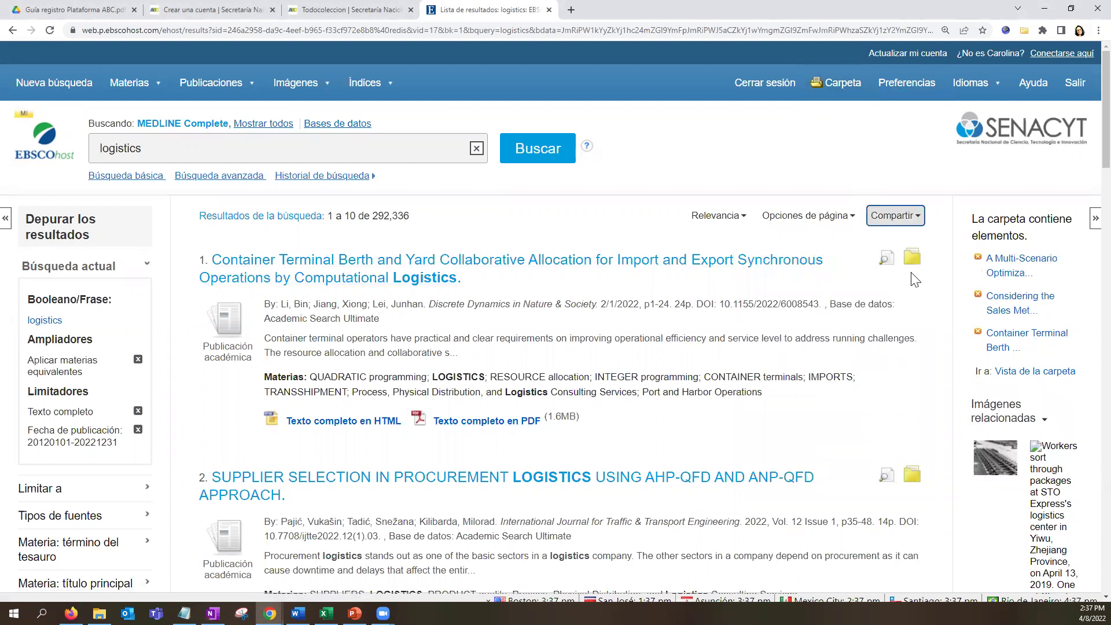
left_click(897, 221)
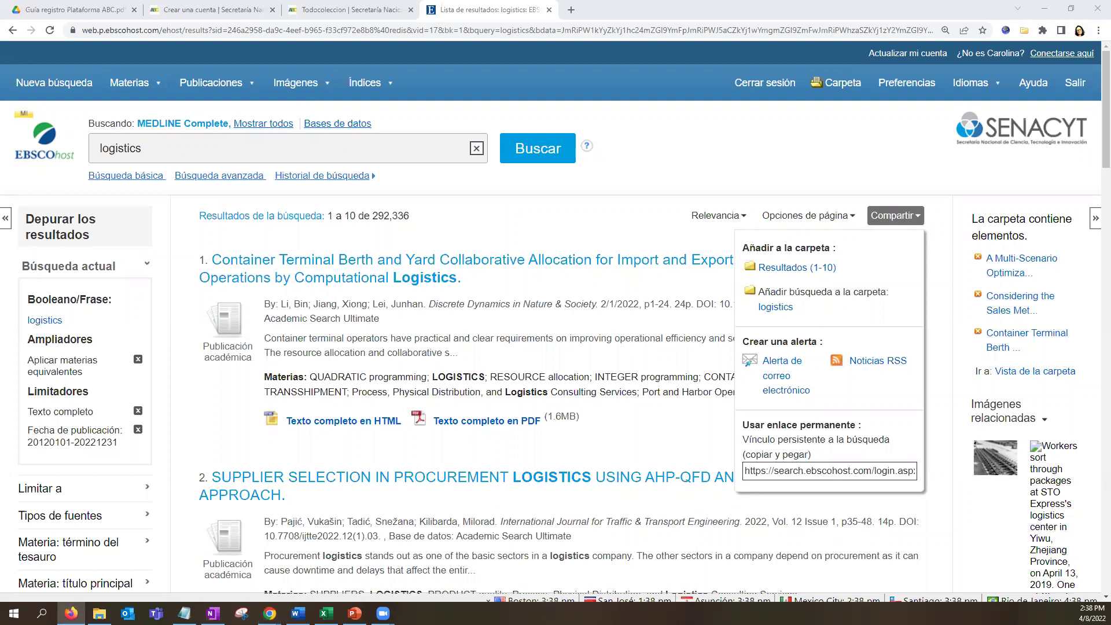
Replace the search term with 'genetica molecular' using the suggestion and run the search.
double_click(148, 149)
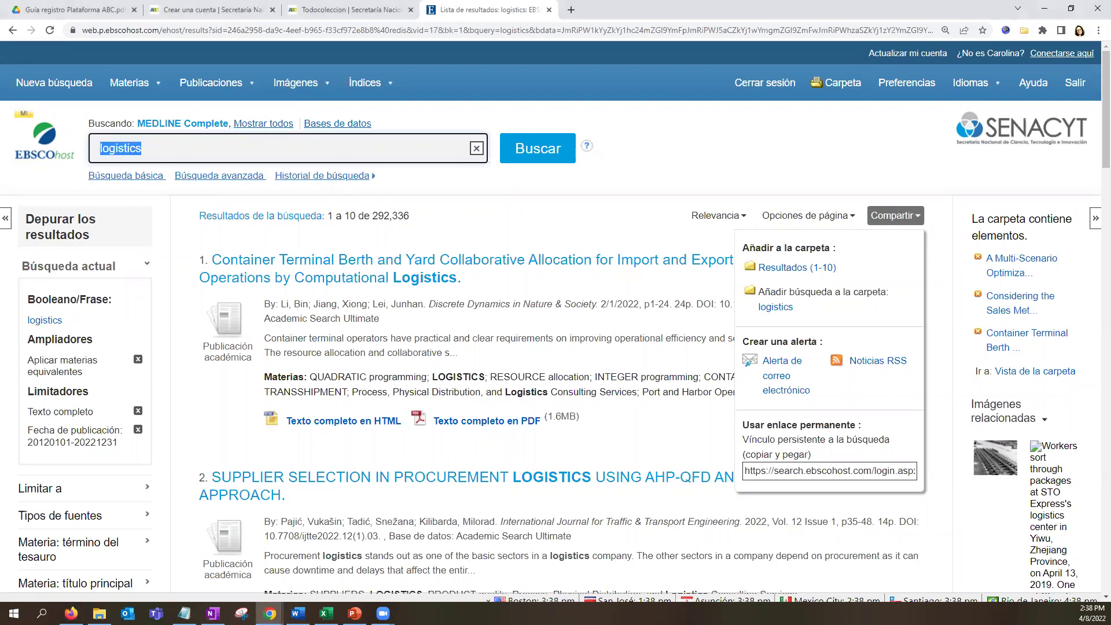
type("genetica mole")
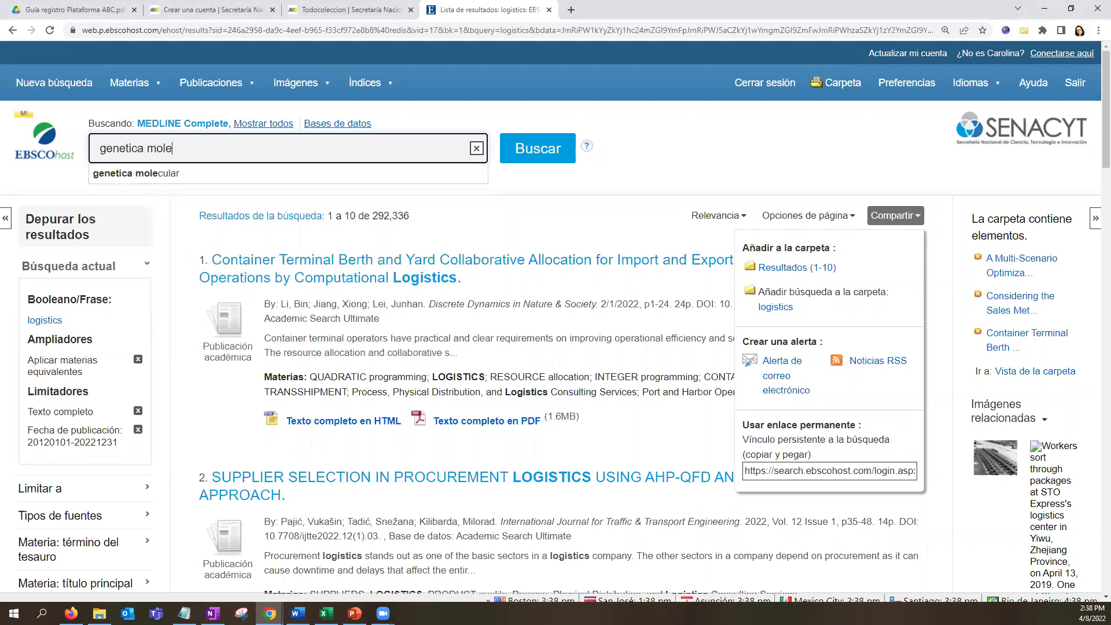
key("Down")
key("Return")
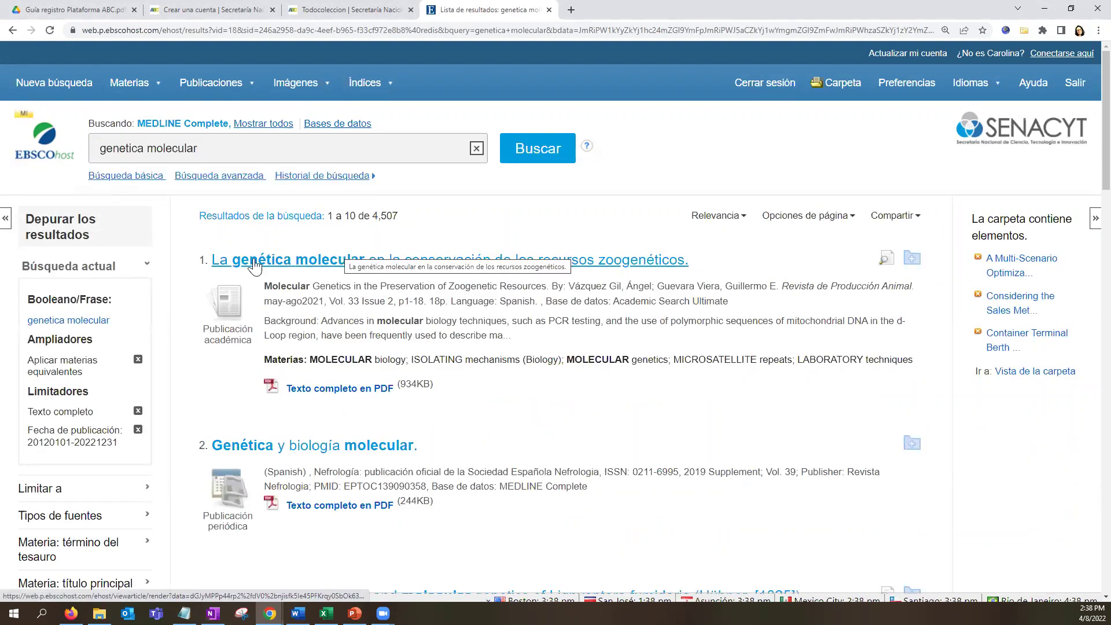
Highlight the 4,507 result count for the genetica molecular search.
left_click_drag(198, 149, 98, 149)
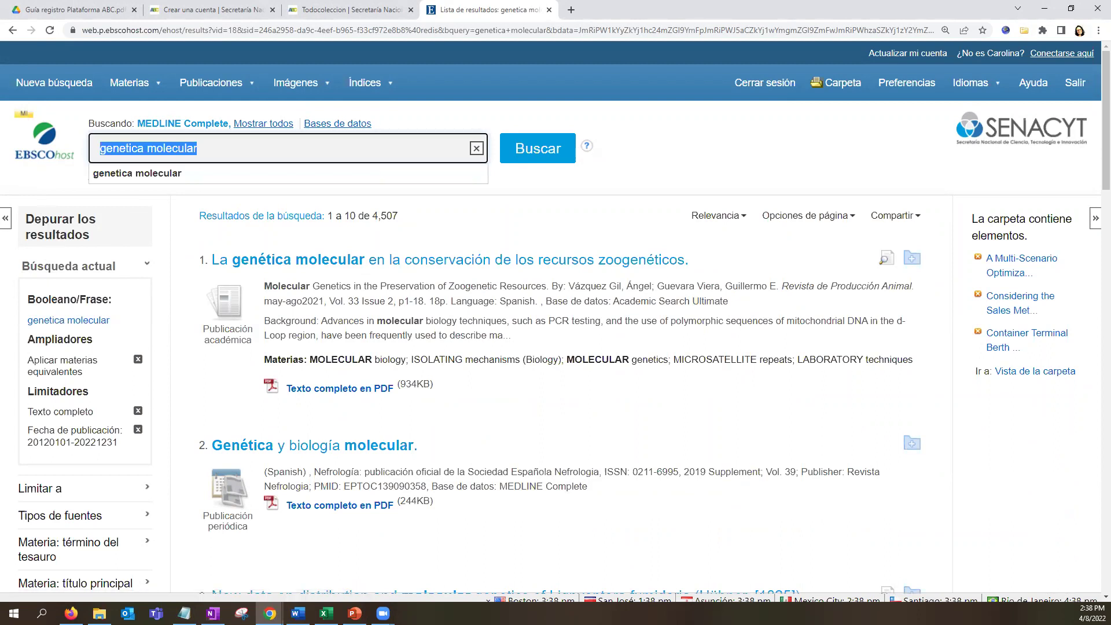
left_click(71, 614)
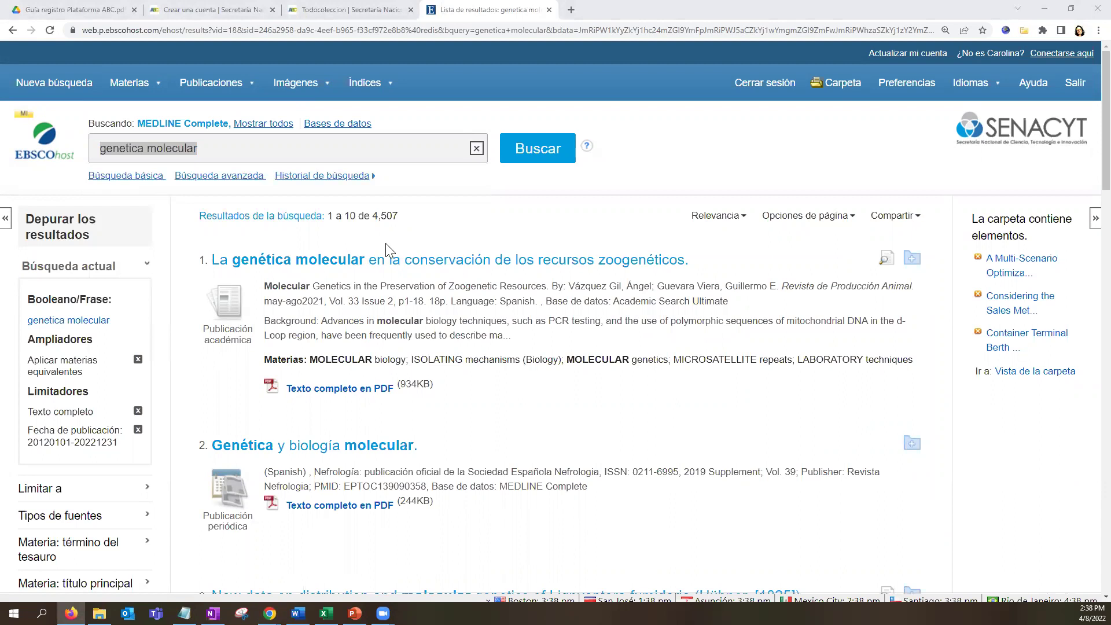
scroll(367, 417, "down", 2)
scroll(405, 243, "up", 2)
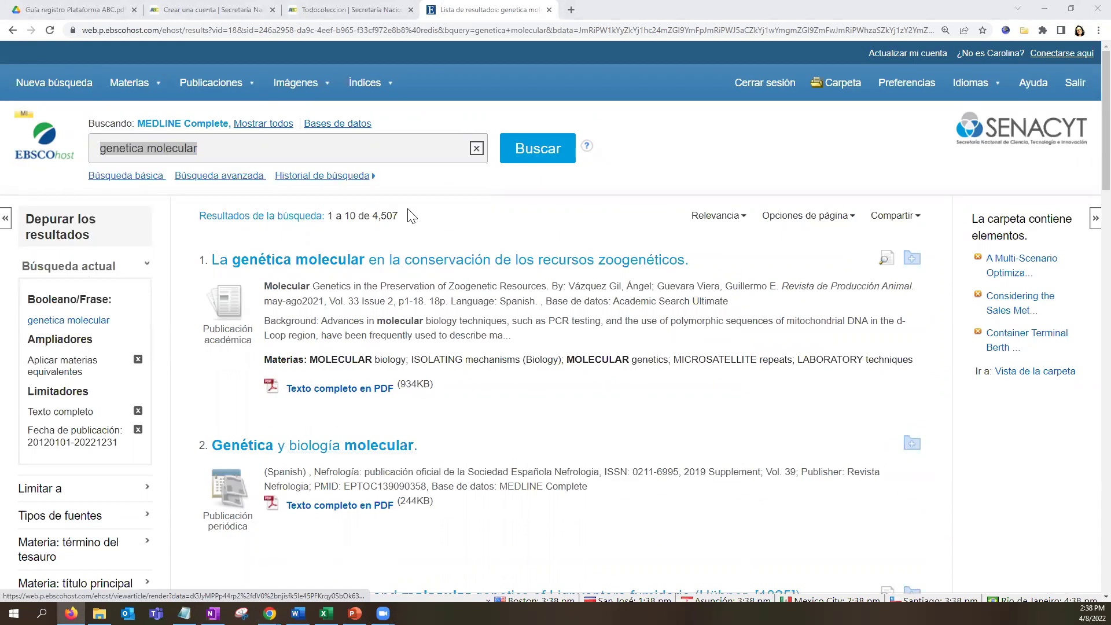
left_click_drag(372, 215, 399, 217)
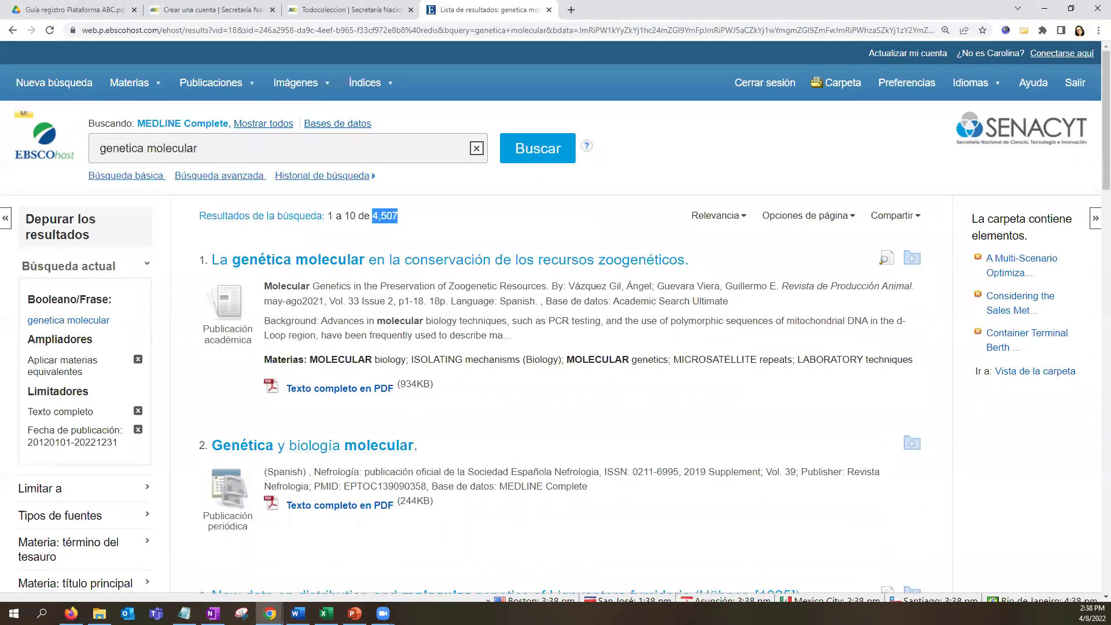
key("alt+Tab")
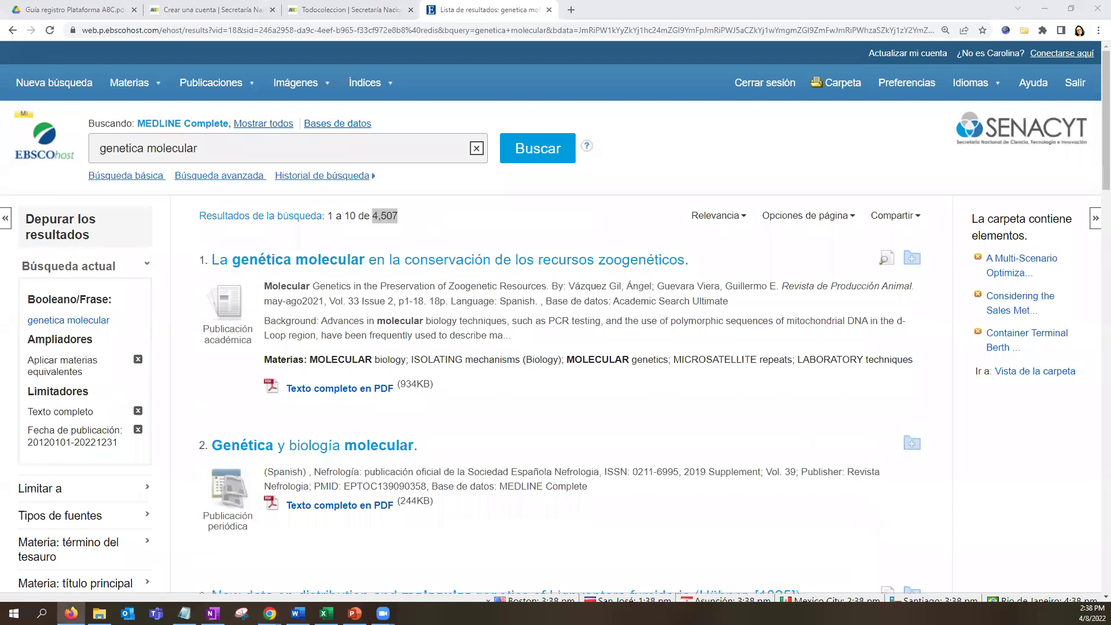
Filter the results by Geografía to 'south america', leaving 19 articles.
scroll(236, 393, "down", 2)
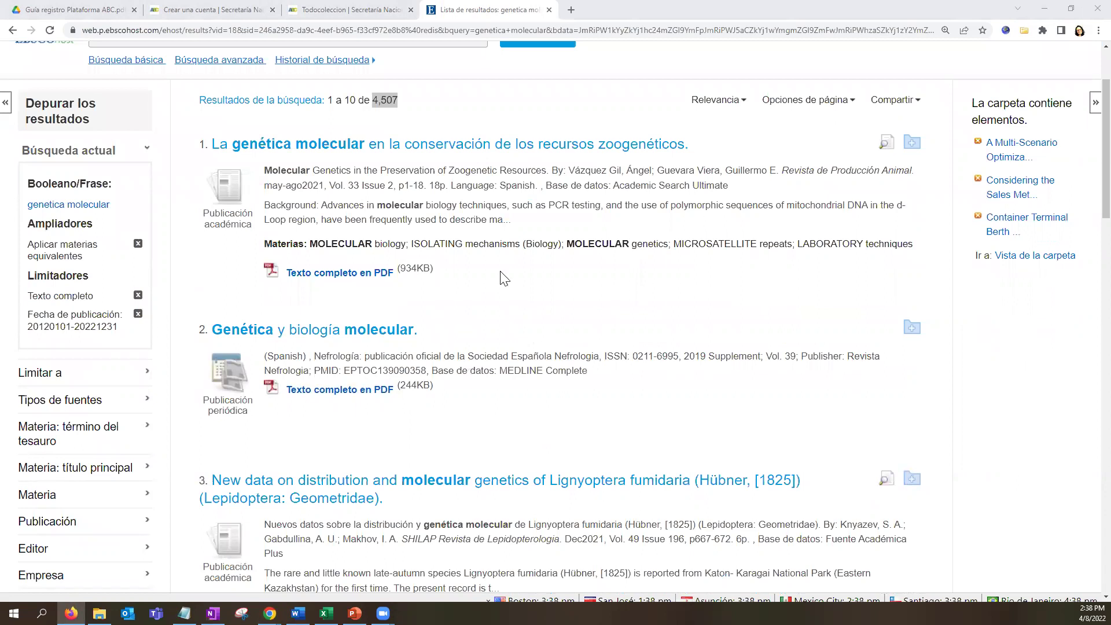
scroll(344, 277, "down", 2)
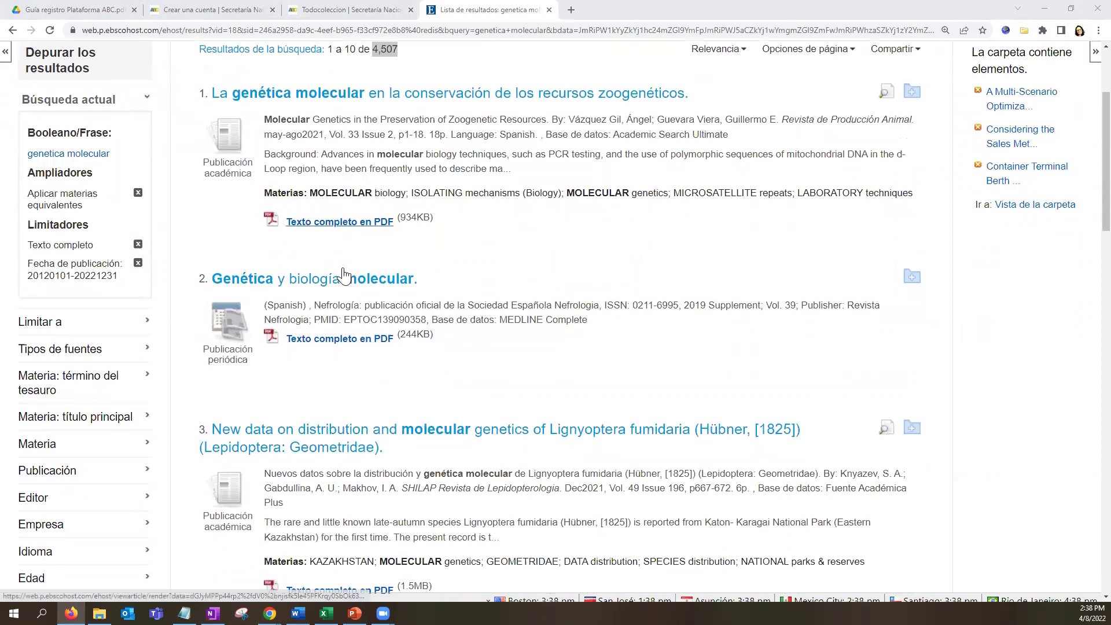
scroll(341, 347, "down", 2)
scroll(333, 416, "up", 5)
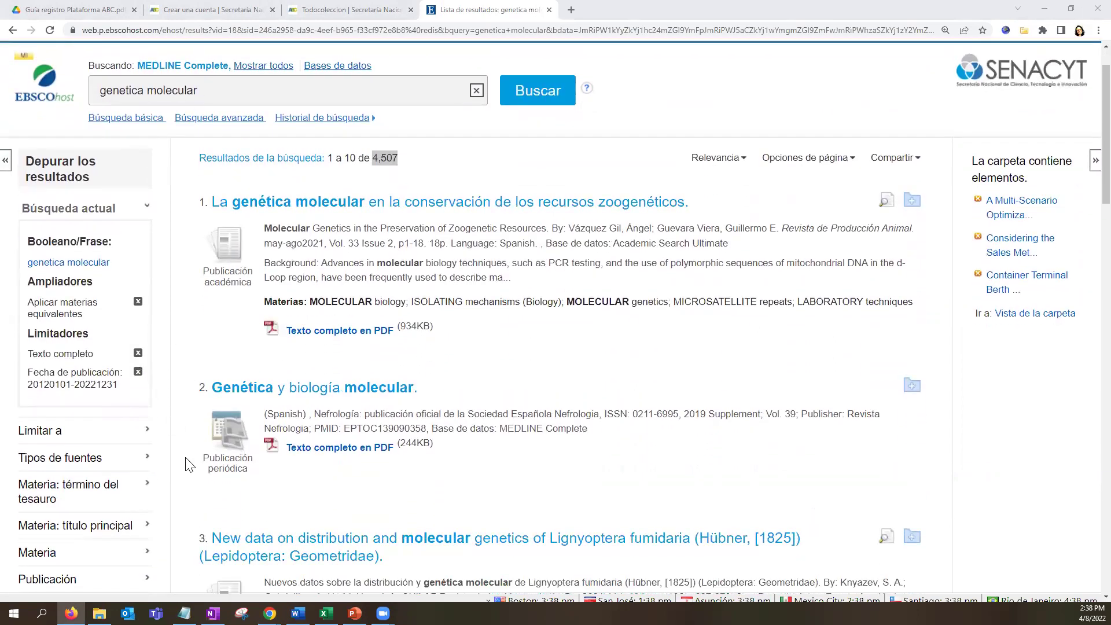
scroll(187, 463, "down", 1)
scroll(187, 463, "down", 4)
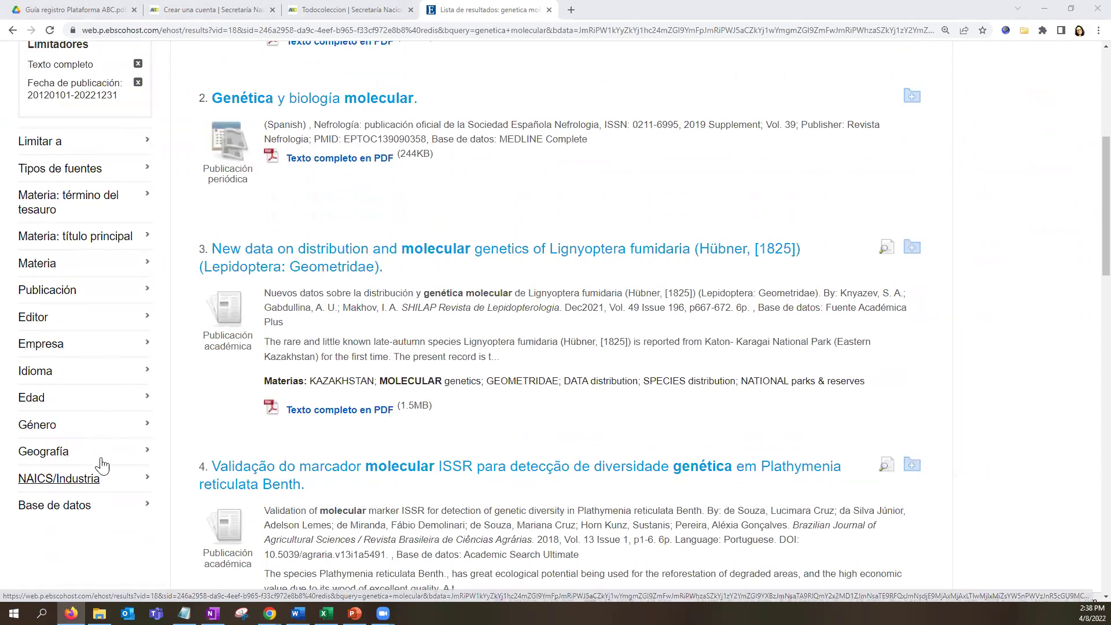
scroll(164, 478, "down", 2)
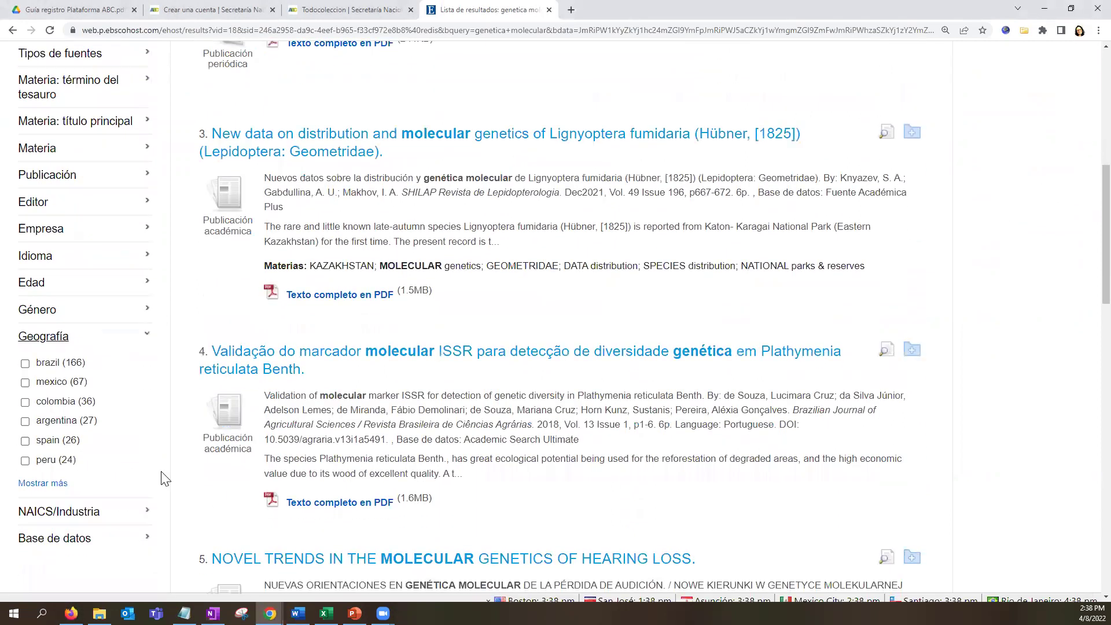
left_click(55, 483)
scroll(597, 399, "down", 1)
left_click(351, 392)
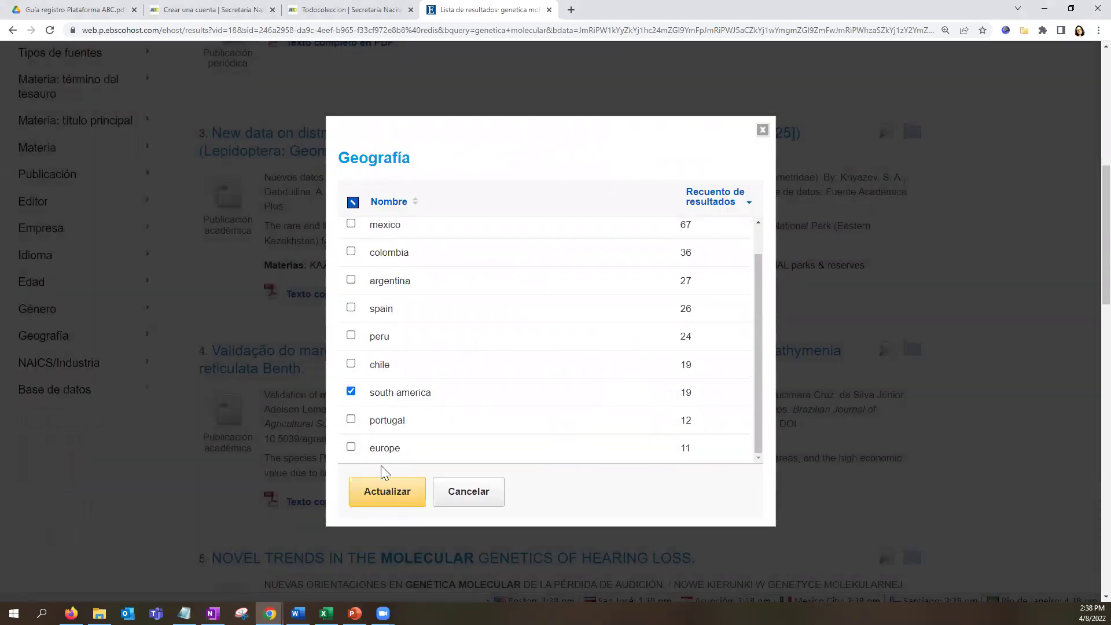
left_click(389, 497)
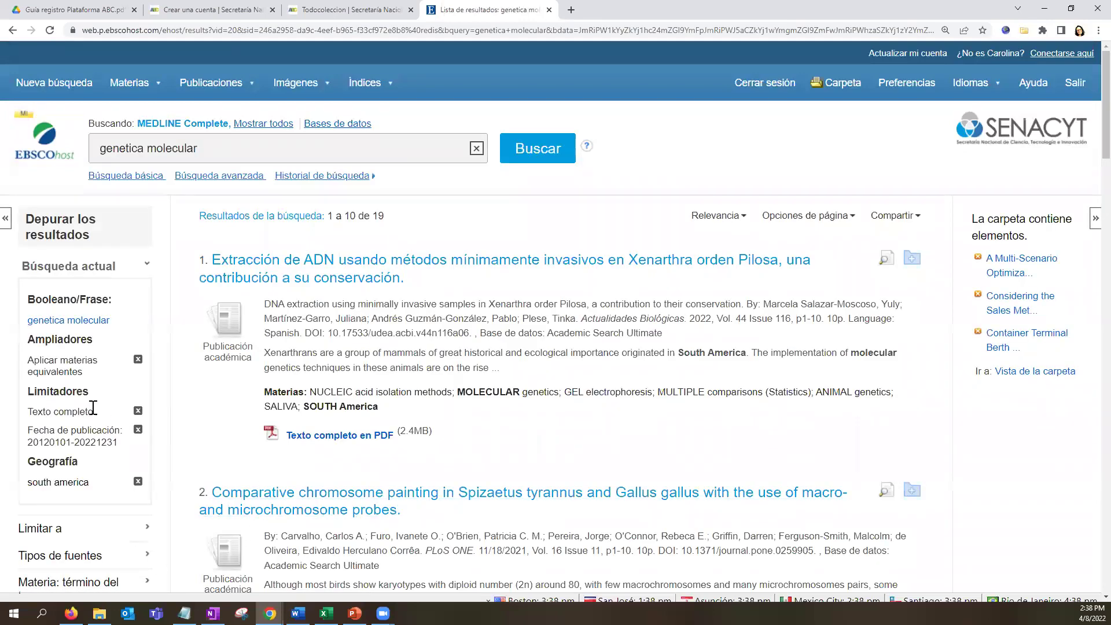
Expand the Editor facet to show the publisher filter choices.
scroll(154, 561, "down", 3)
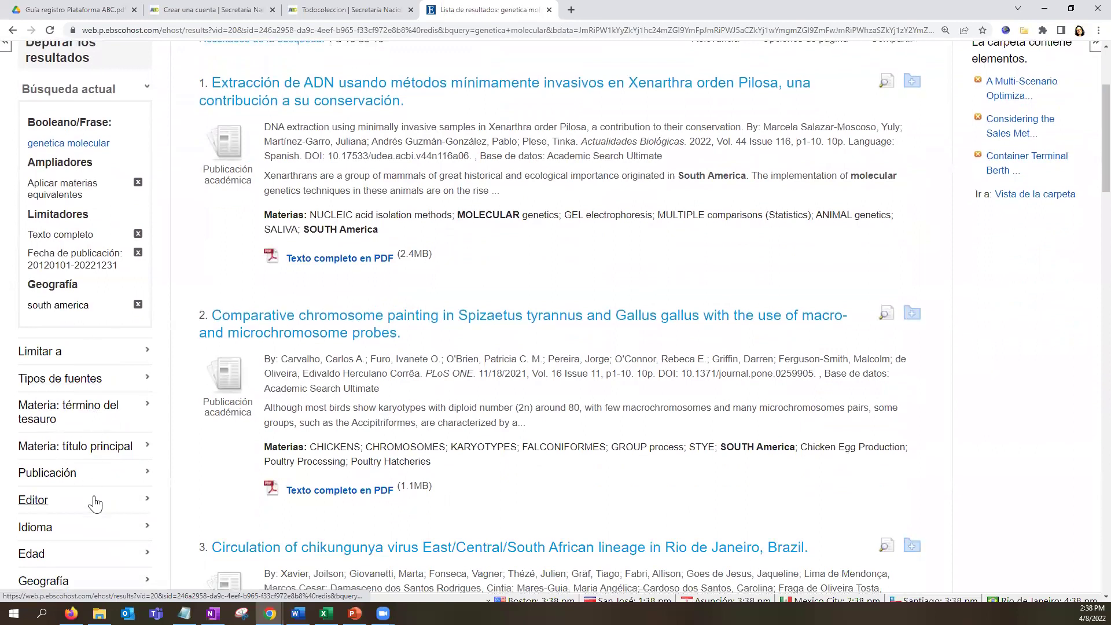
scroll(91, 498, "down", 2)
left_click(77, 389)
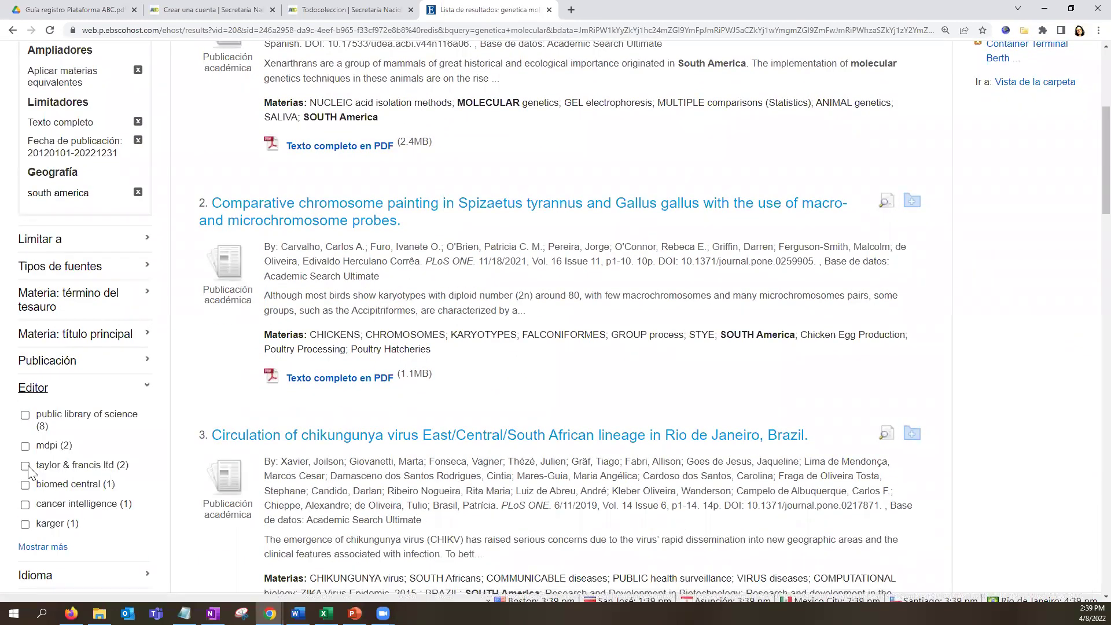
Limit Editor to taylor & francis ltd, springer, springer nature and karger, leaving 5 results.
left_click(43, 547)
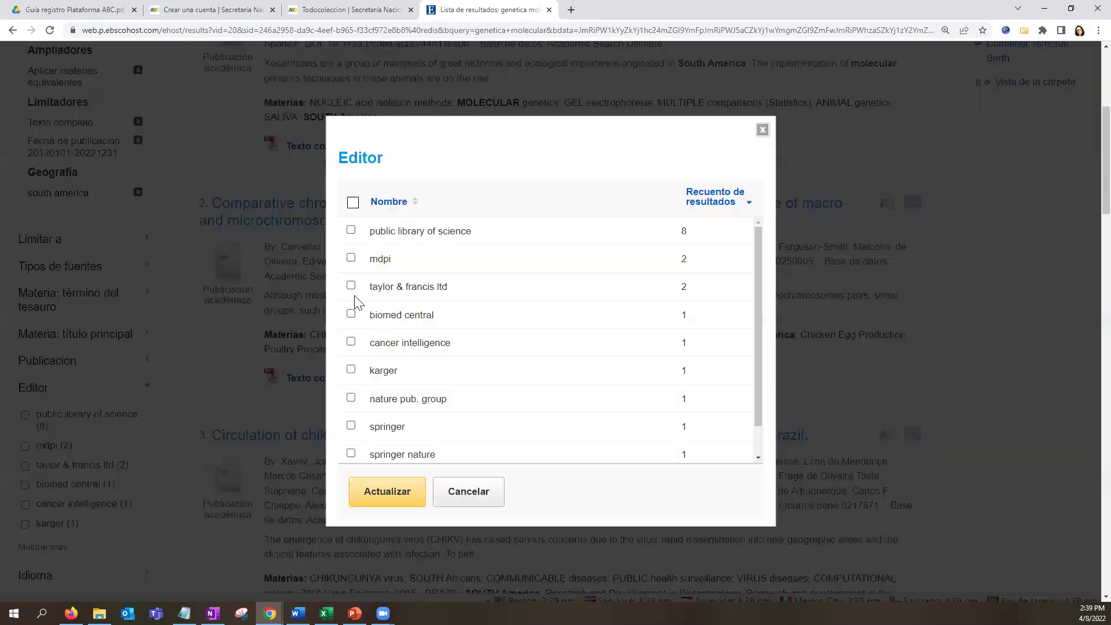
left_click(351, 286)
scroll(405, 388, "down", 1)
left_click(351, 392)
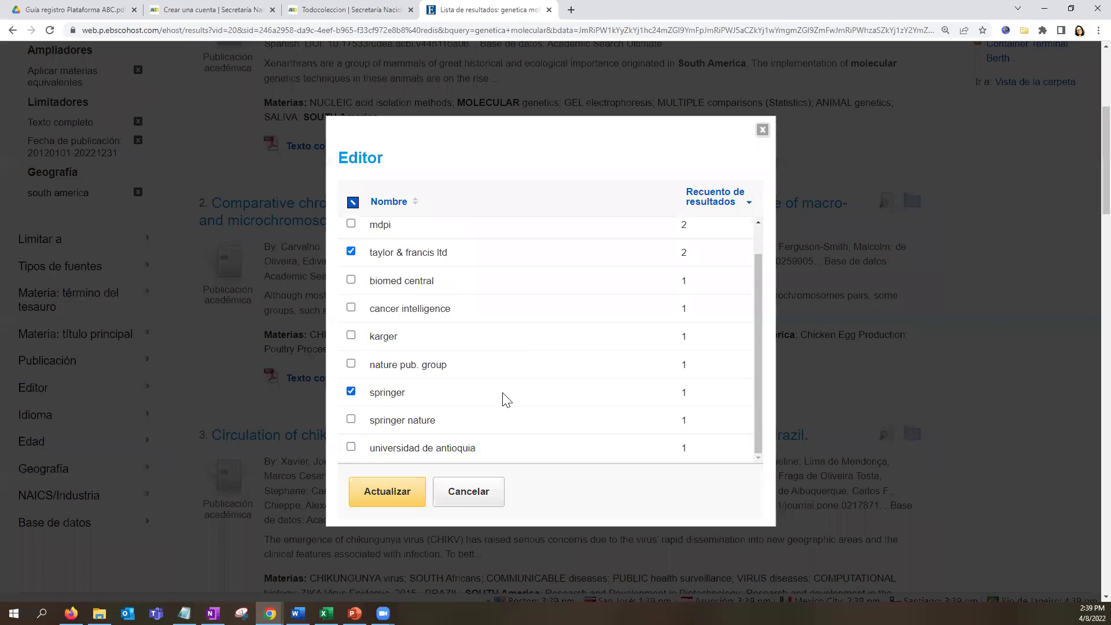
left_click(351, 420)
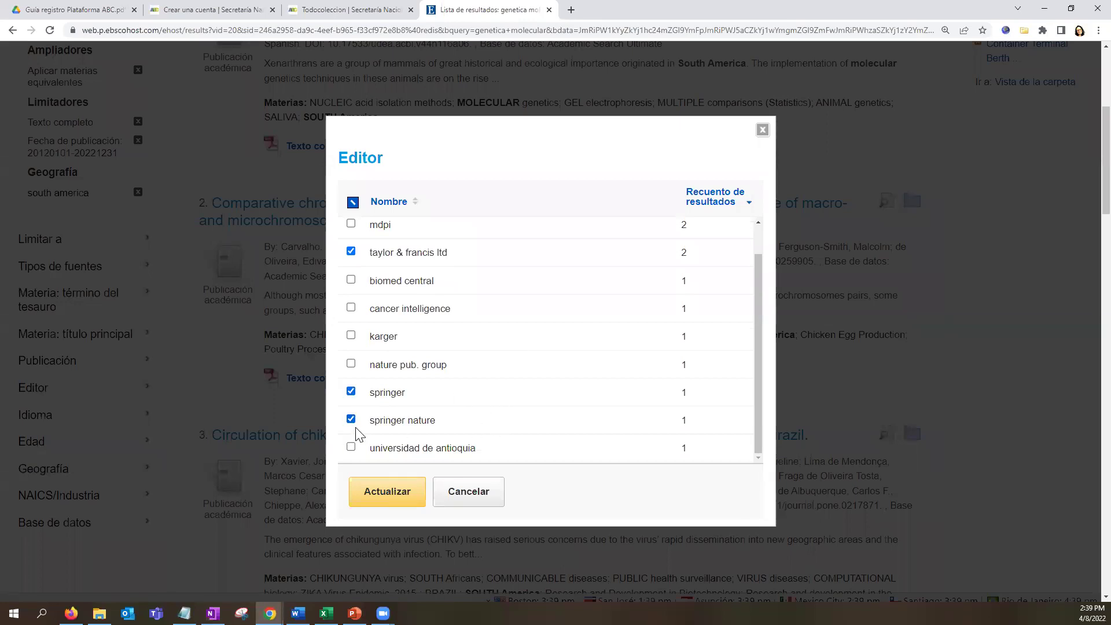
scroll(360, 391, "up", 1)
left_click(351, 370)
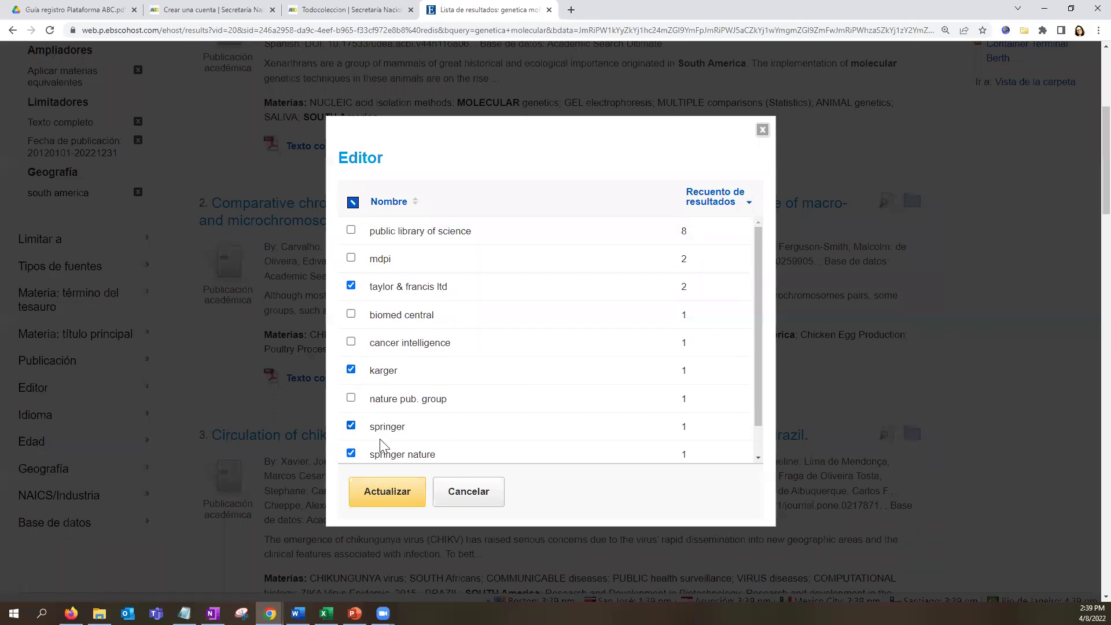
left_click(390, 489)
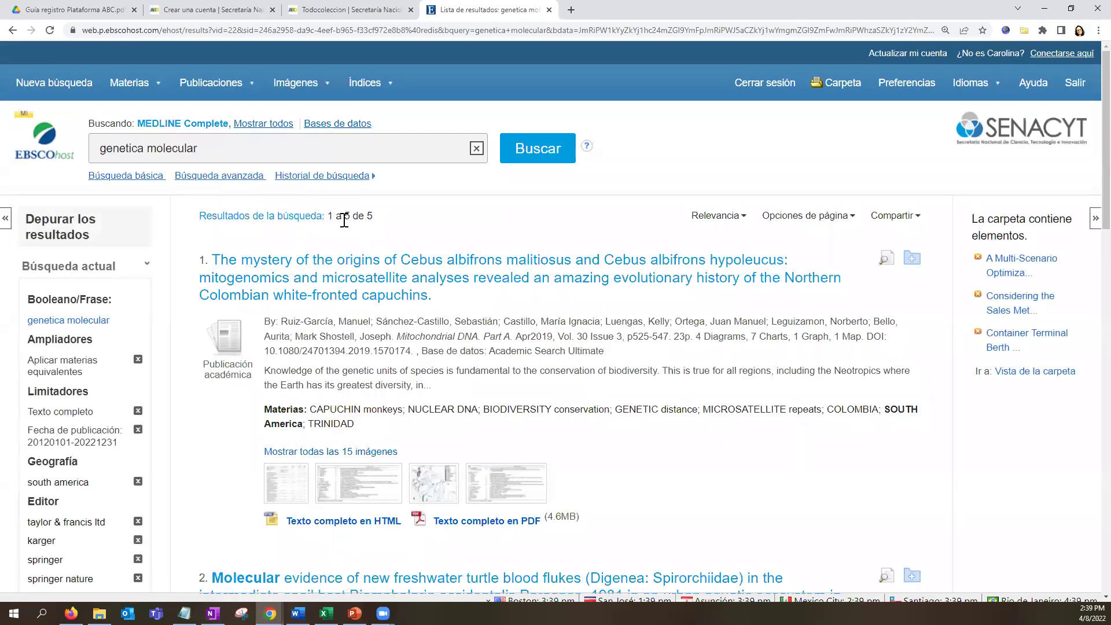
left_click_drag(334, 220, 373, 220)
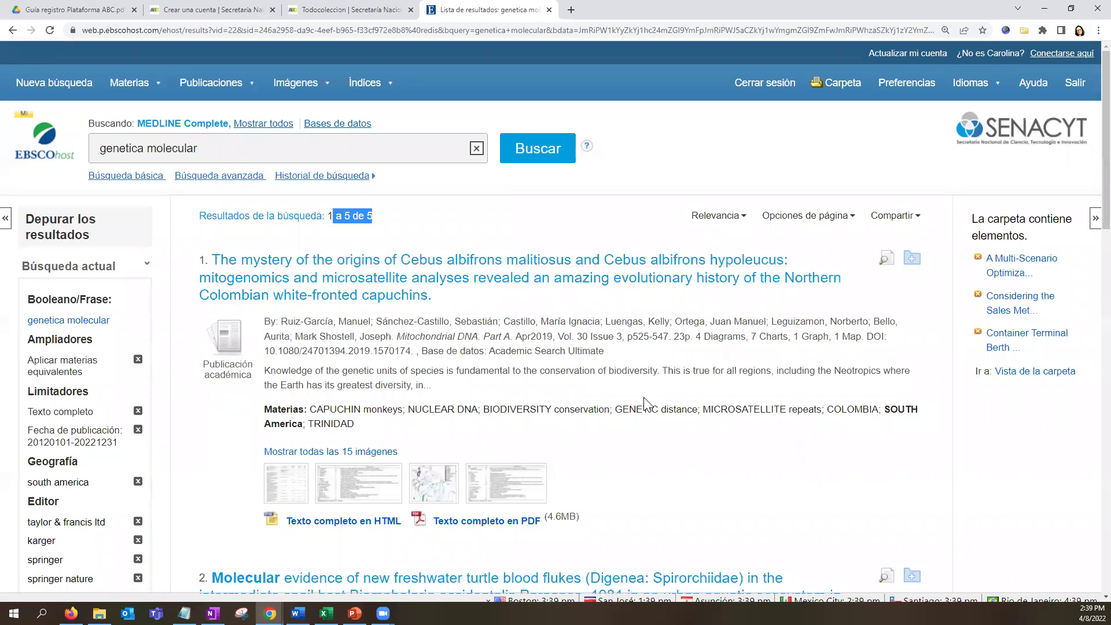
Save the 'genetica molecular' search to the folder via Compartir, then reopen Compartir.
left_click(908, 216)
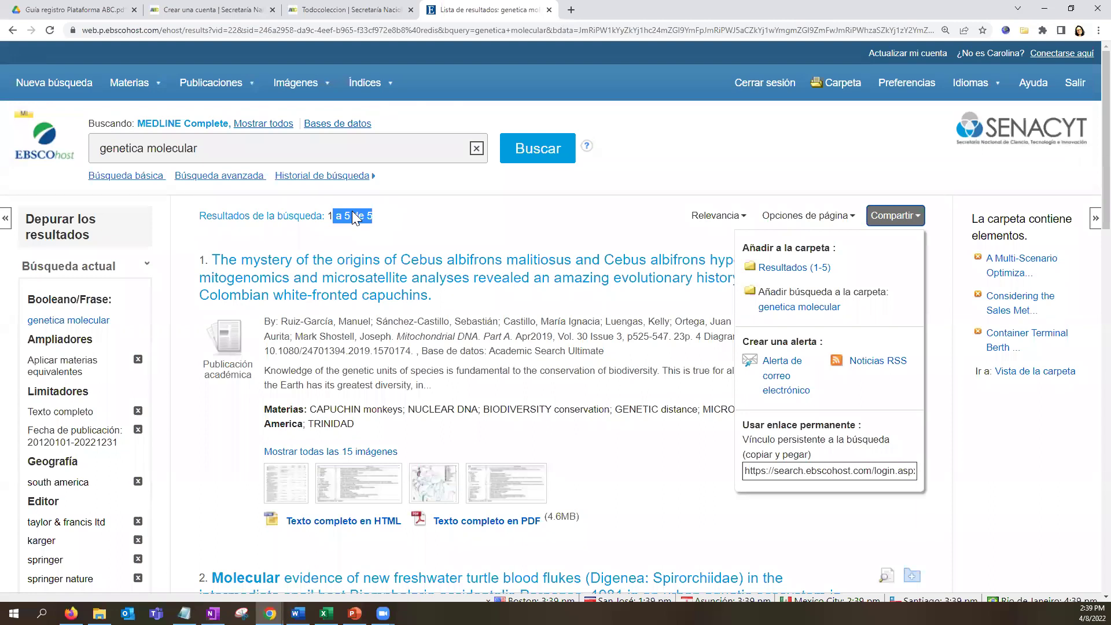
left_click(799, 310)
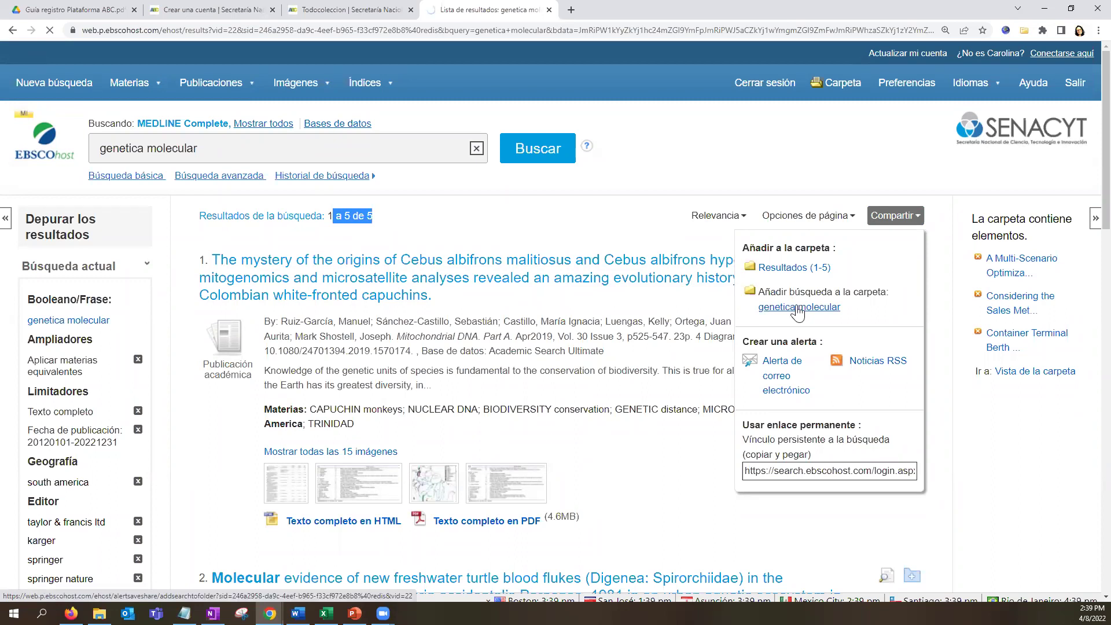
scroll(226, 455, "down", 3)
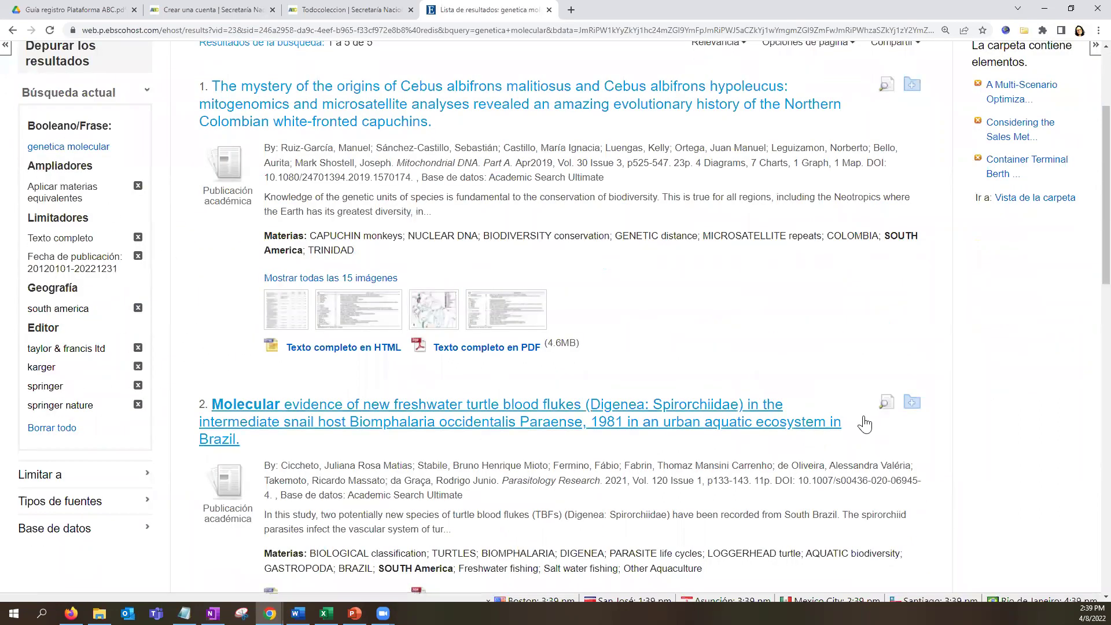
scroll(869, 405, "up", 3)
left_click(892, 218)
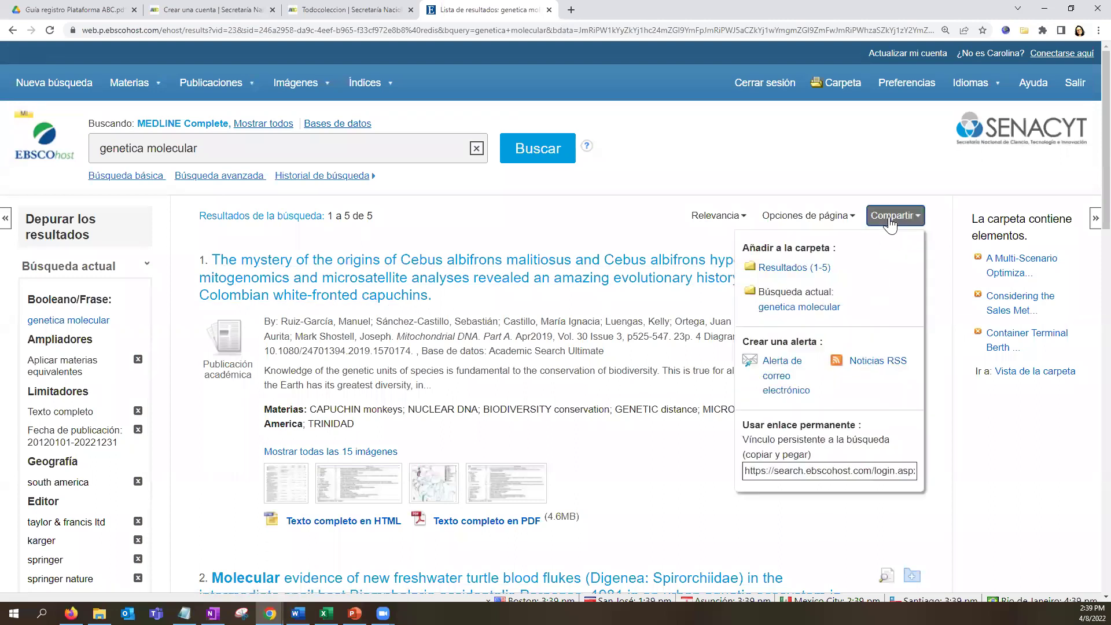
Save a daily email alert for the genetica molecular search: last-year articles, Resumen format.
left_click(802, 377)
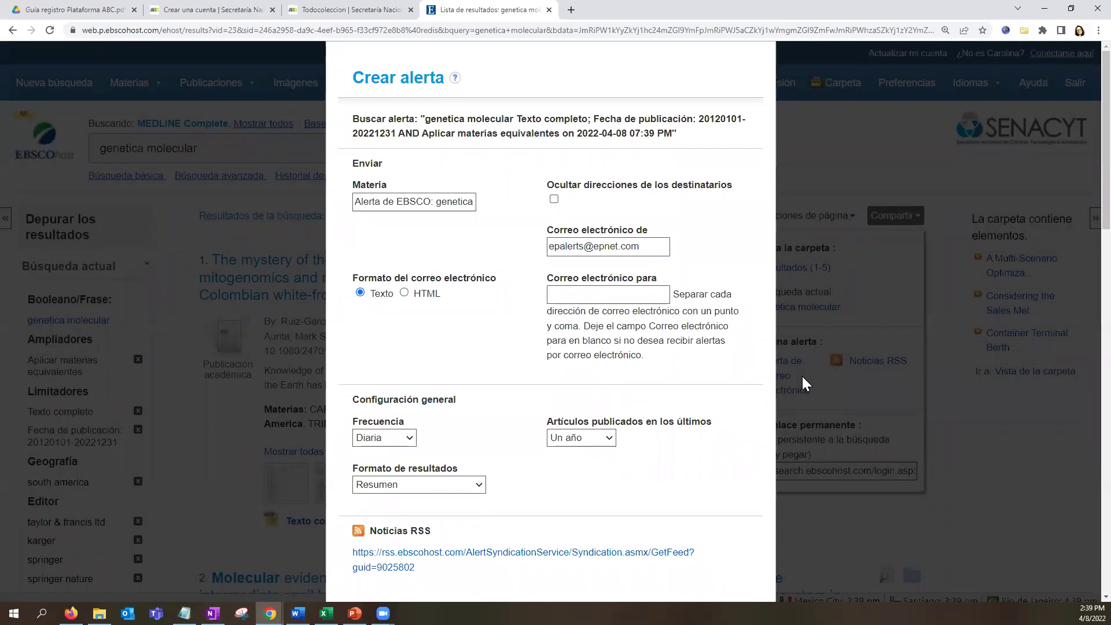
triple_click(425, 203)
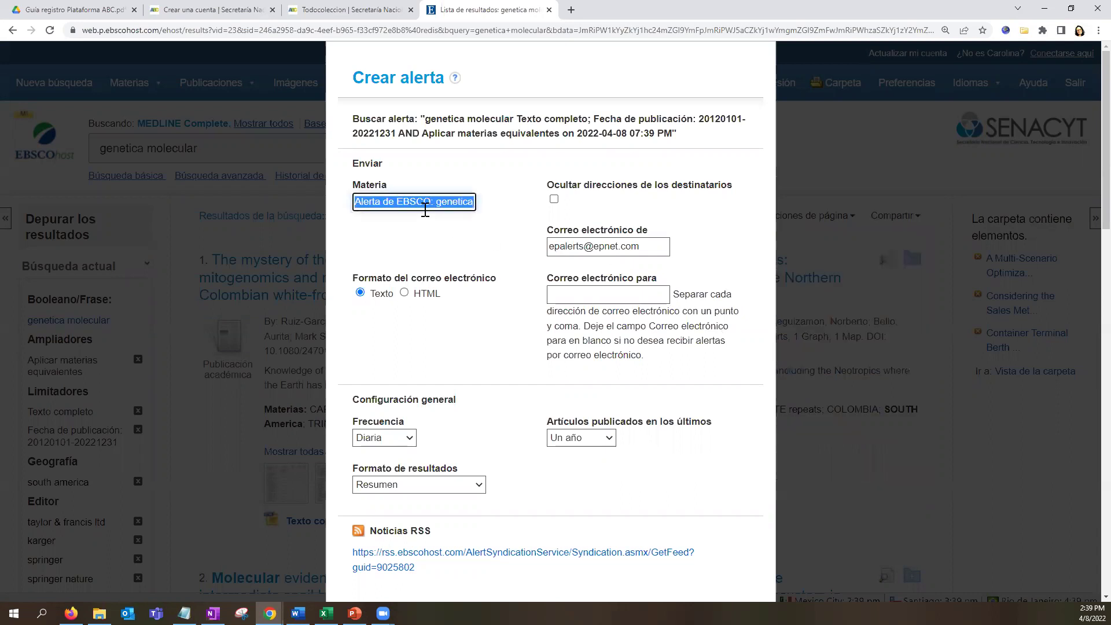
left_click(594, 296)
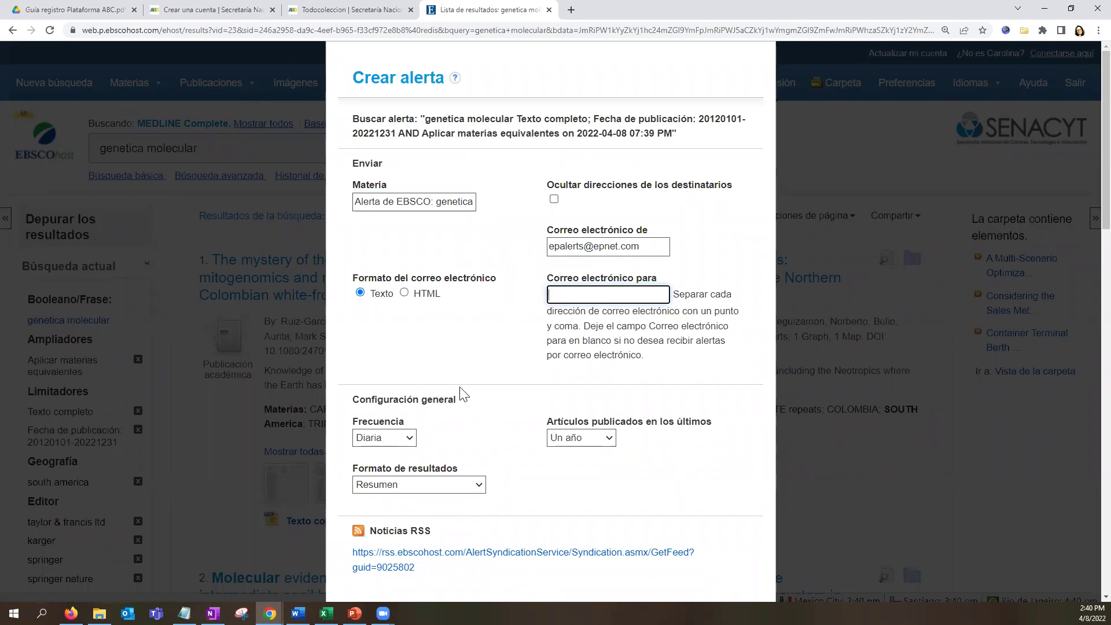
scroll(559, 435, "down", 3)
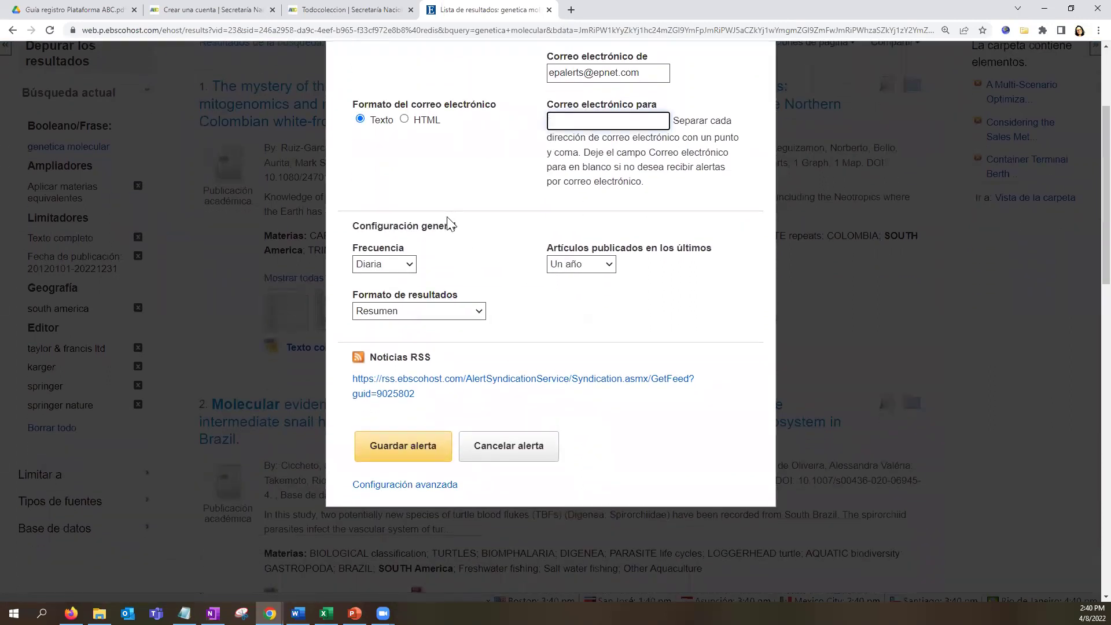
left_click(405, 264)
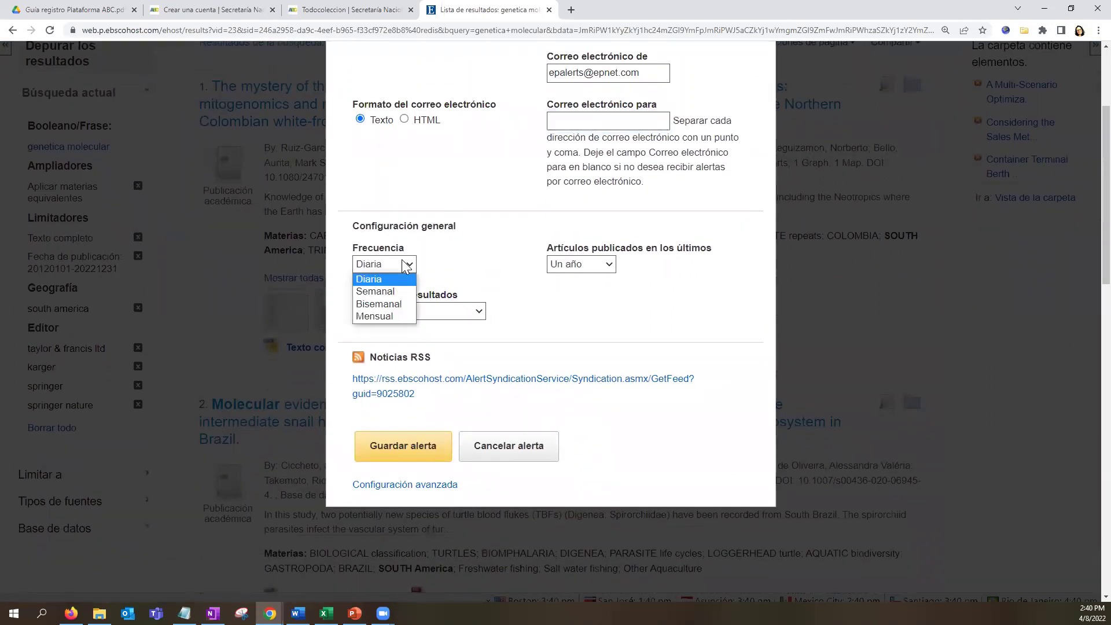
left_click(579, 268)
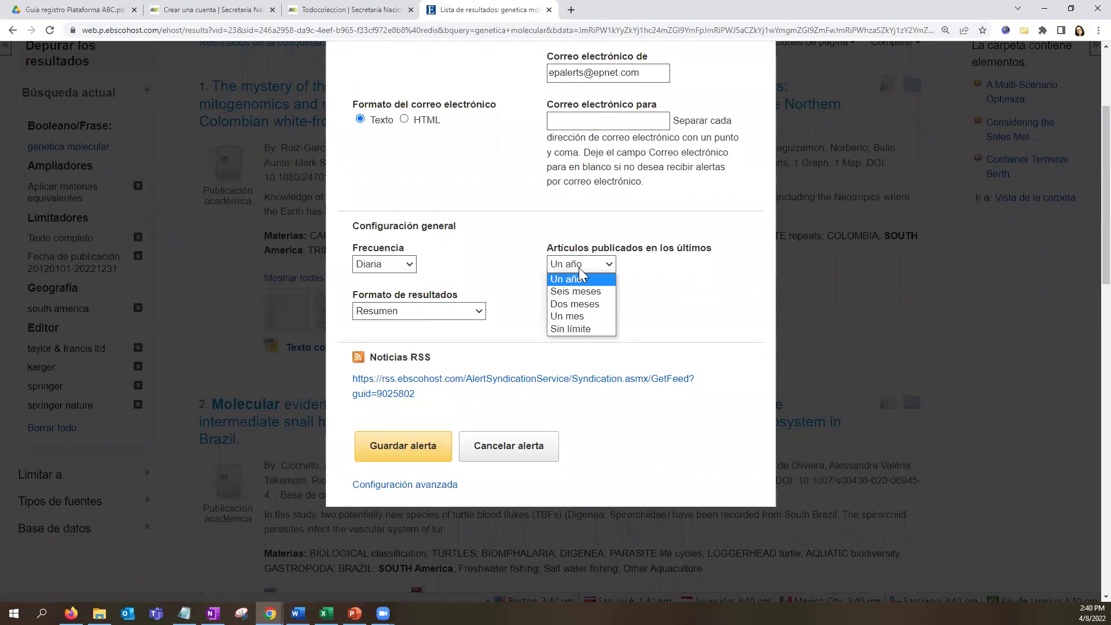
left_click(414, 312)
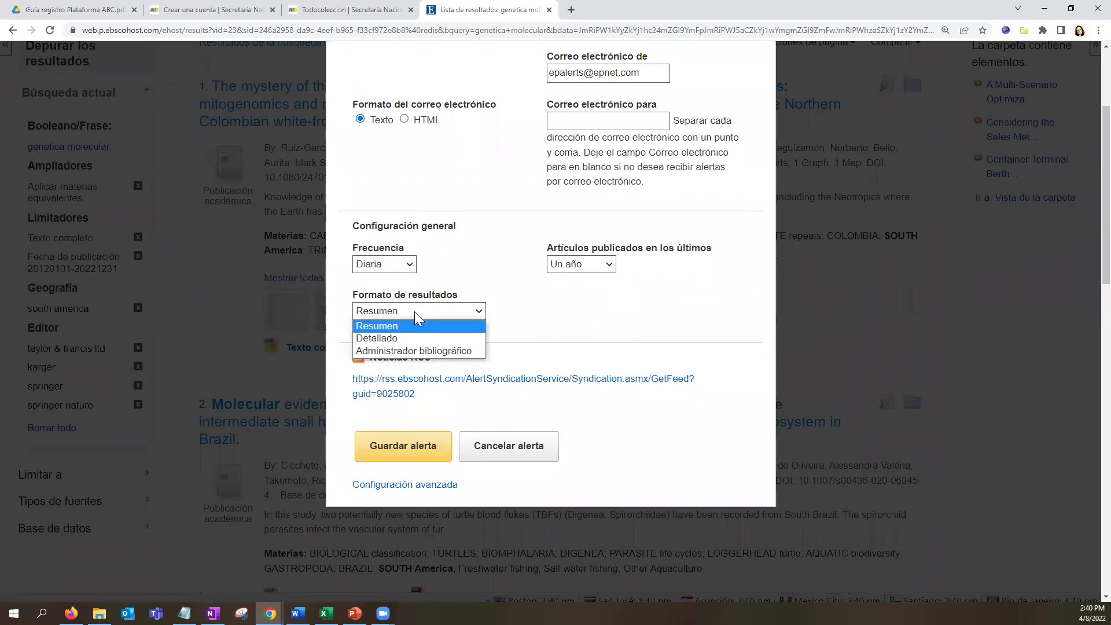
left_click(431, 457)
left_click(430, 458)
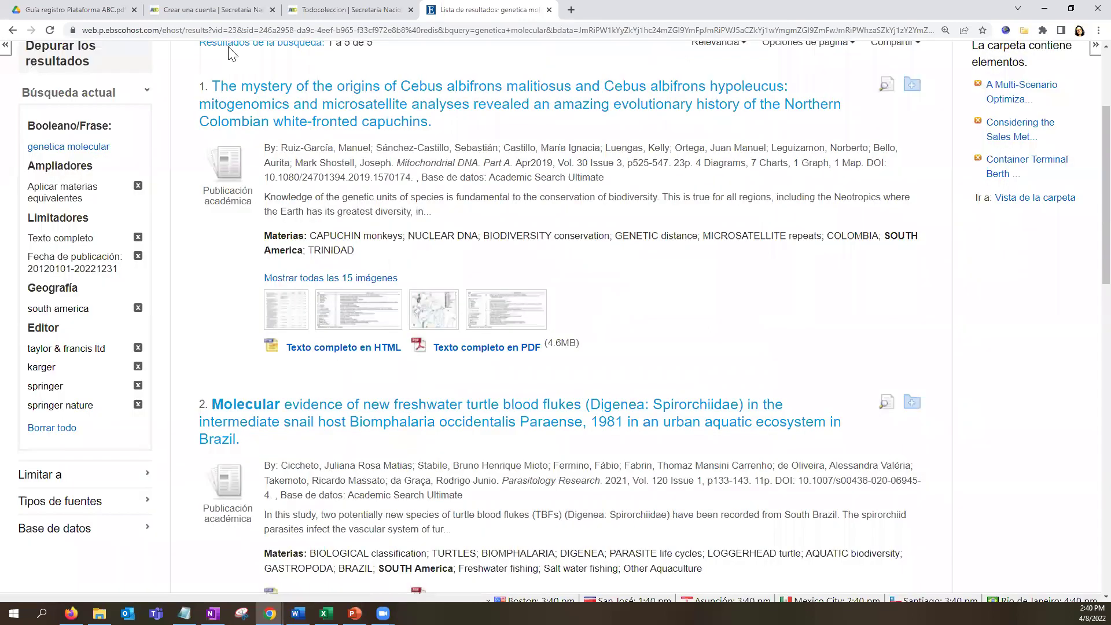
Replace the search terms with 'Molecular Genetic' and note the 127,767 results.
scroll(585, 439, "up", 3)
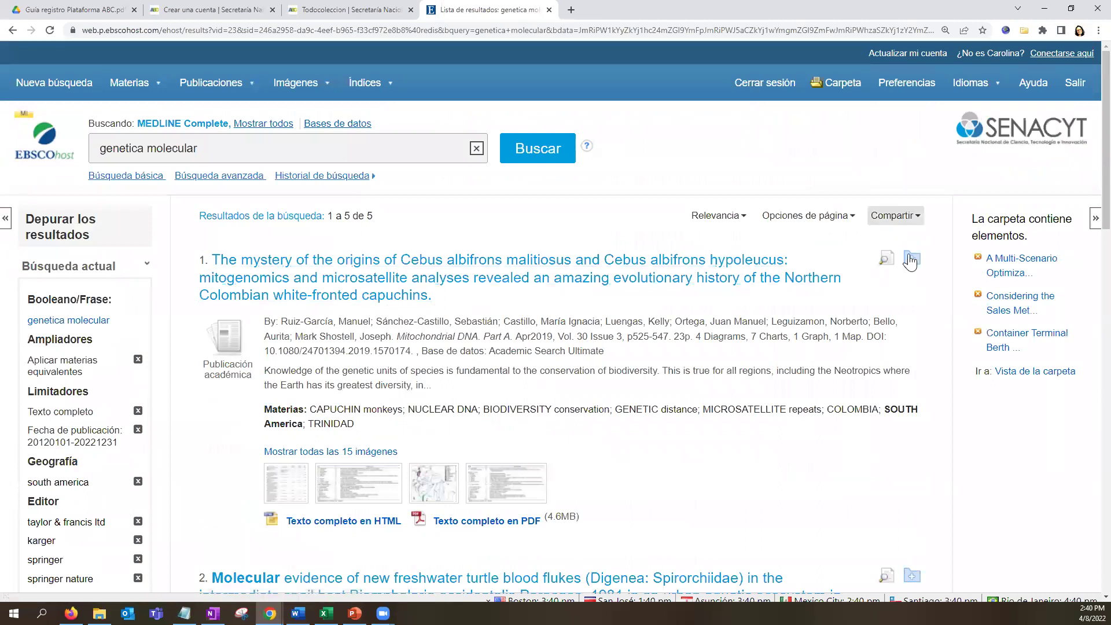
left_click(233, 157)
key("ctrl+a")
type("Molec")
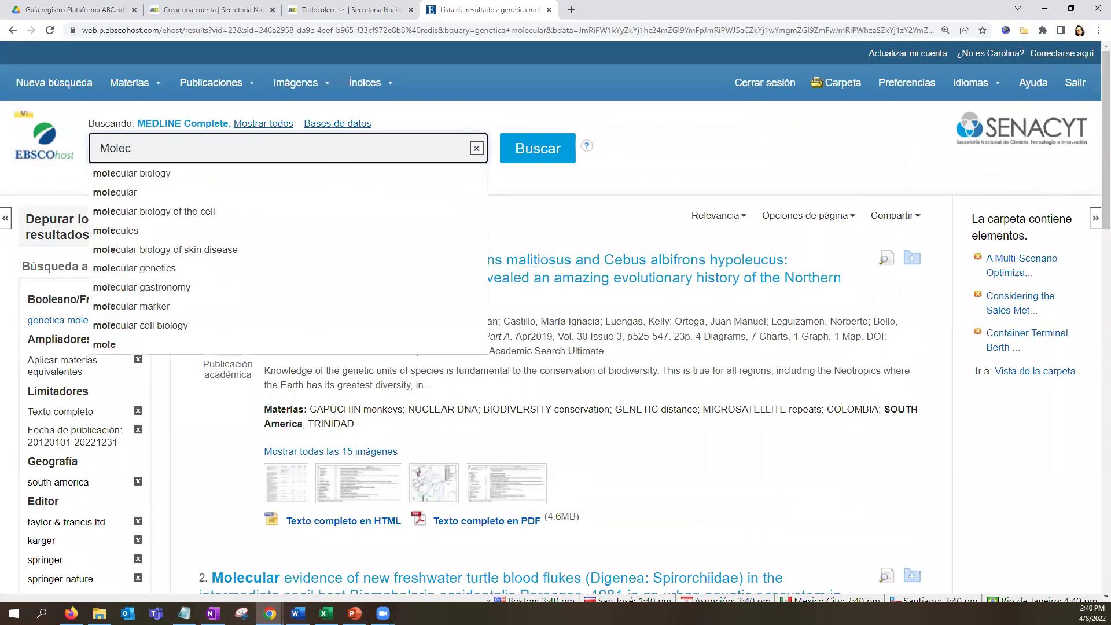
type("ular Genetic")
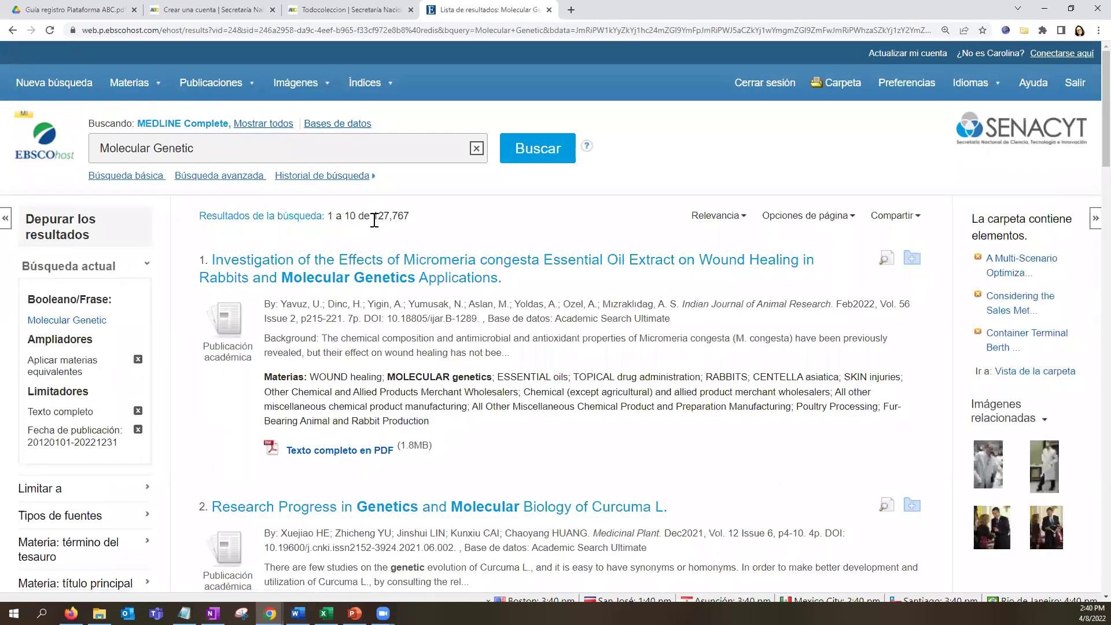
double_click(420, 225)
scroll(545, 477, "down", 5)
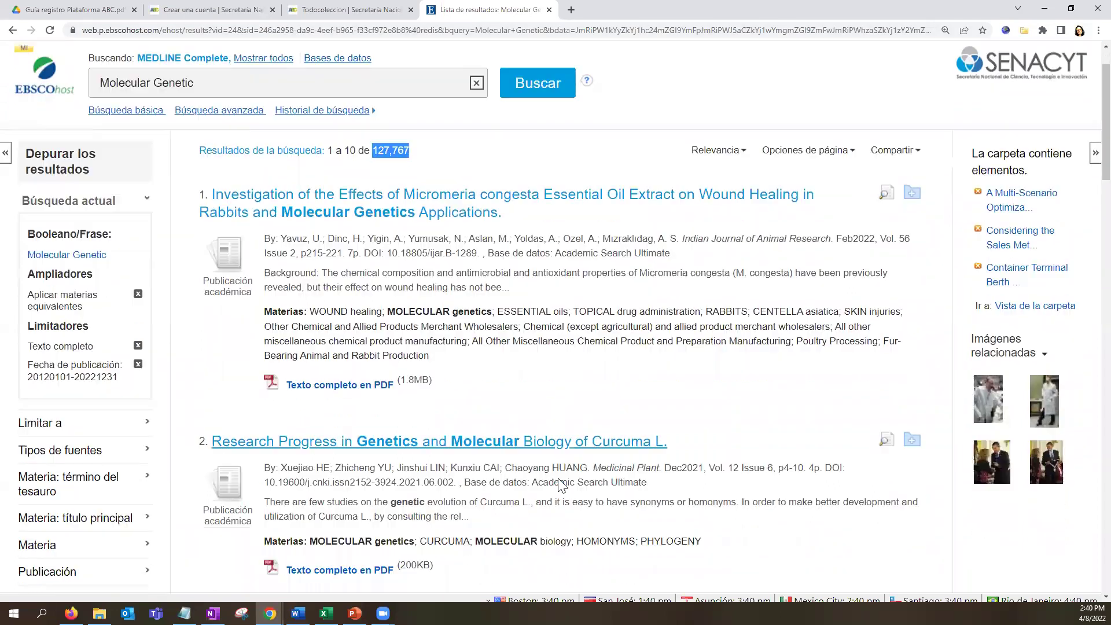
scroll(546, 477, "down", 5)
scroll(508, 524, "up", 10)
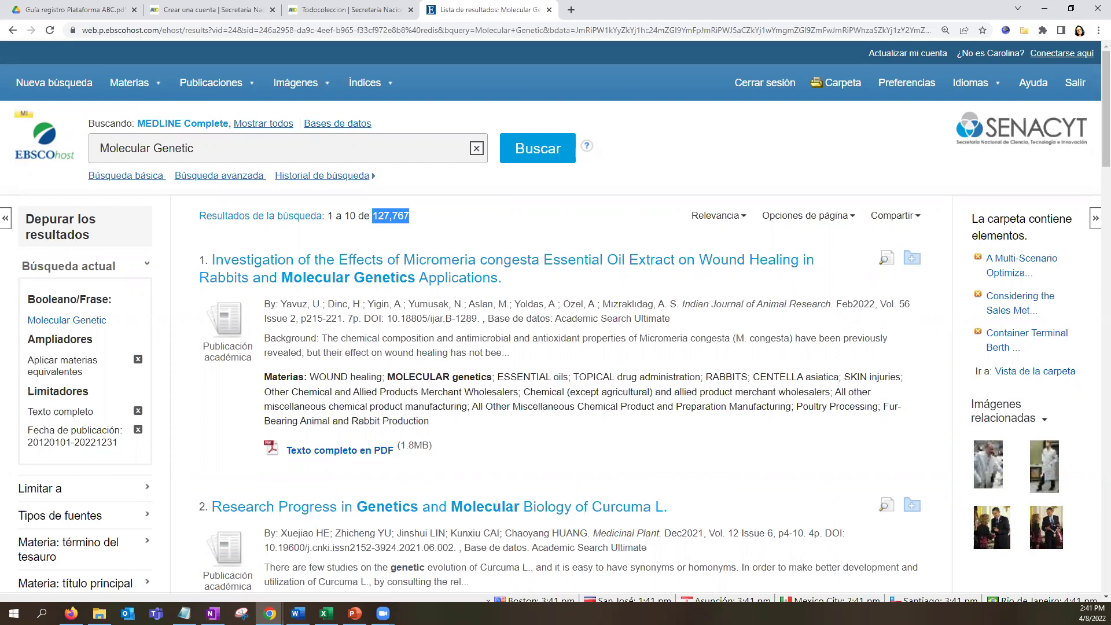
key("super+1")
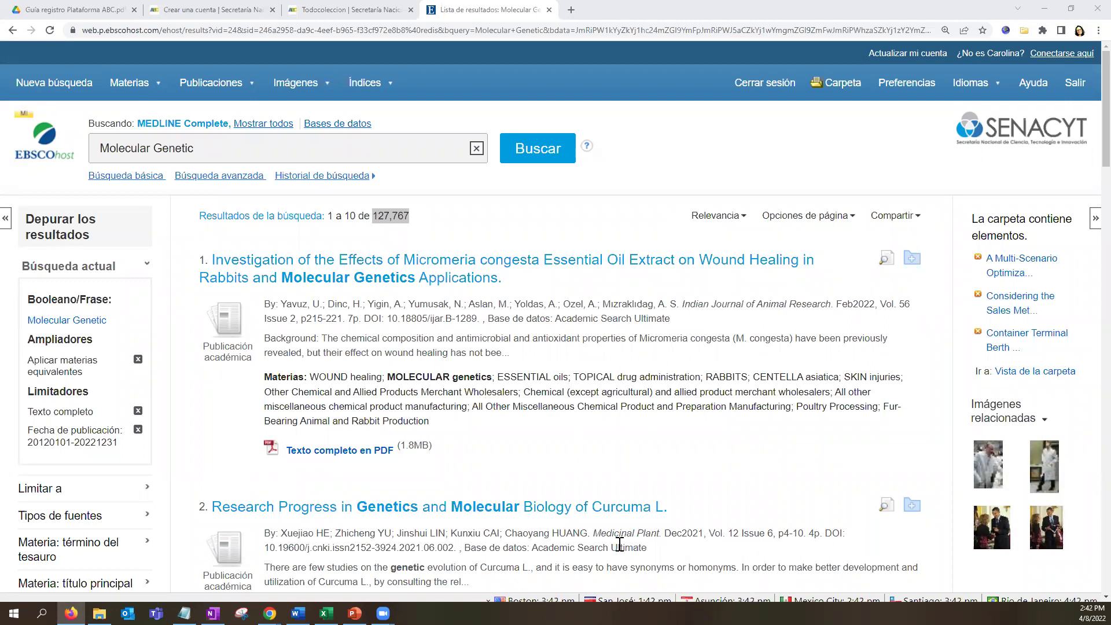
Open the PDF full text of result 4, 'Genetics and Molecular Pathogenesis of Human Hydrocephalus'.
scroll(345, 460, "down", 15)
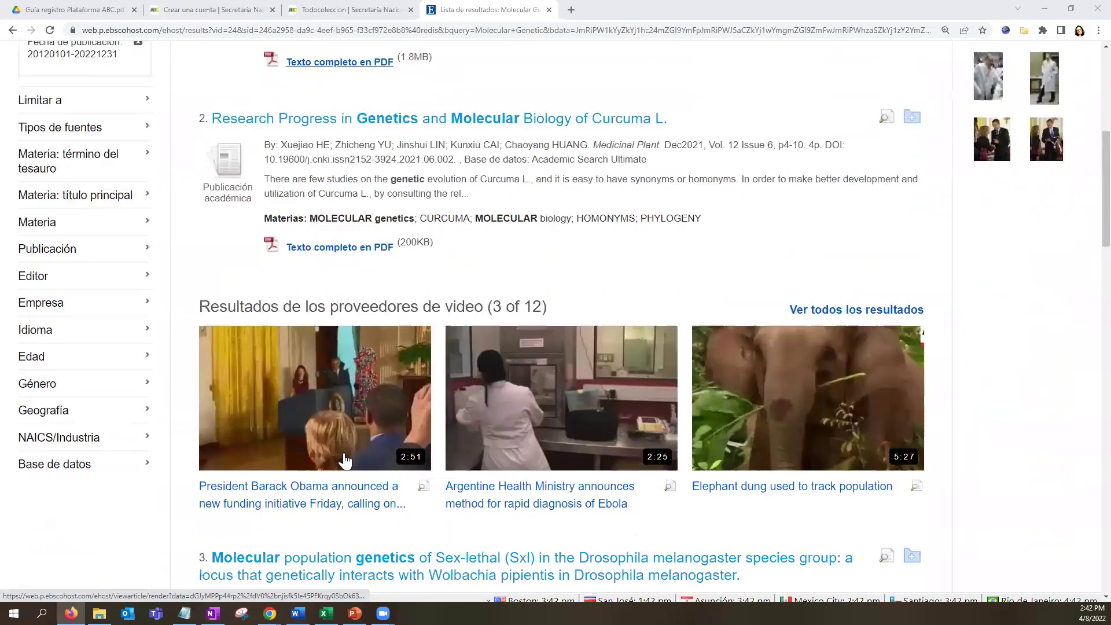
scroll(444, 257, "down", 2)
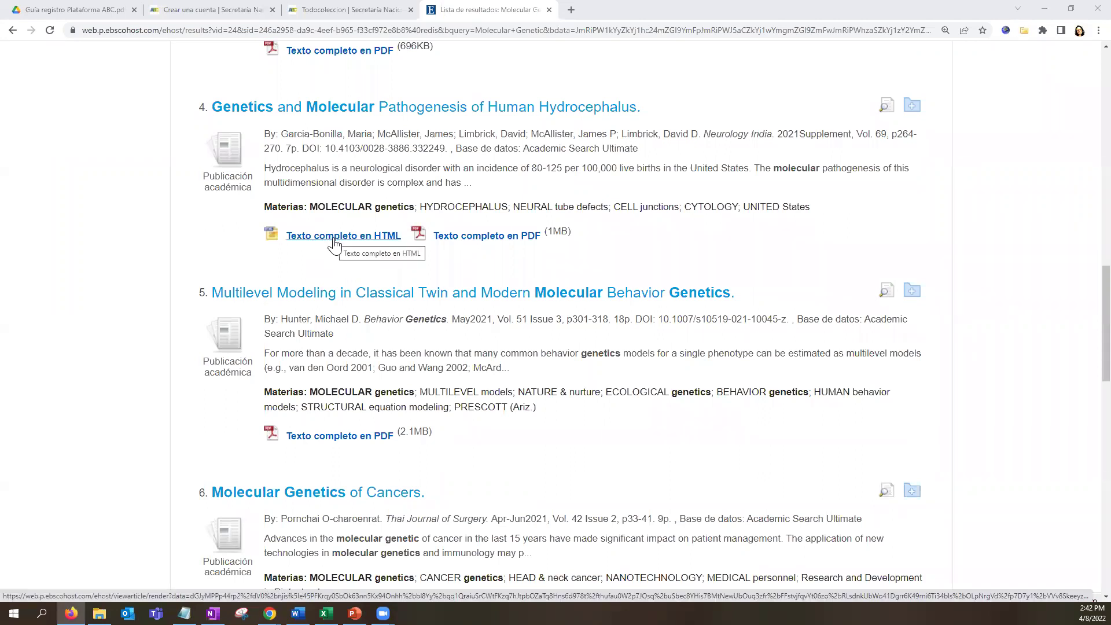
left_click(478, 248)
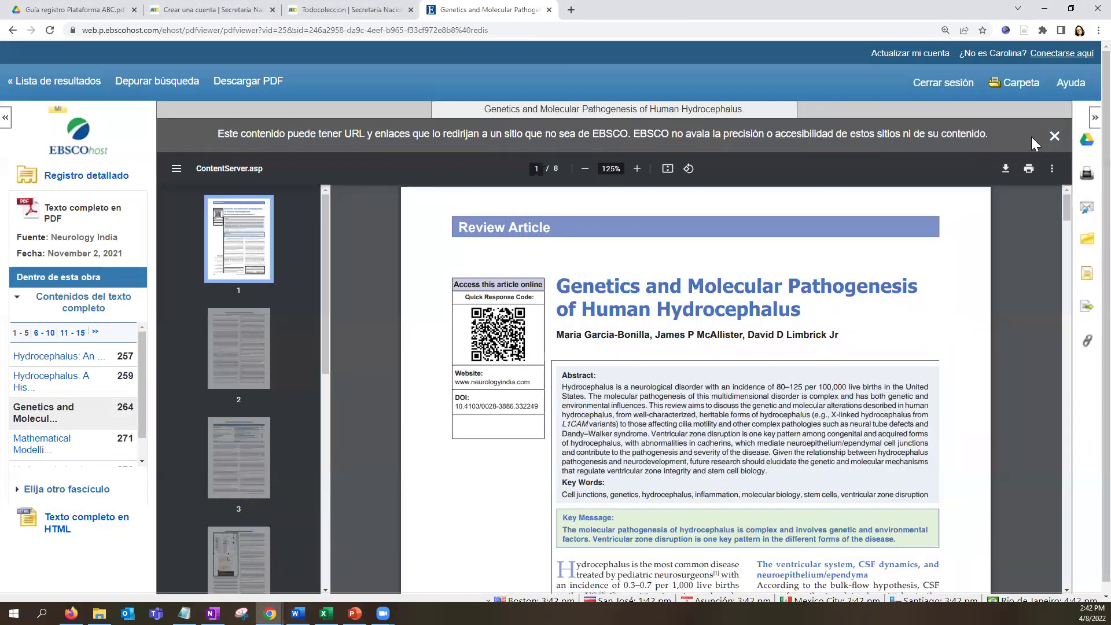
left_click(1007, 169)
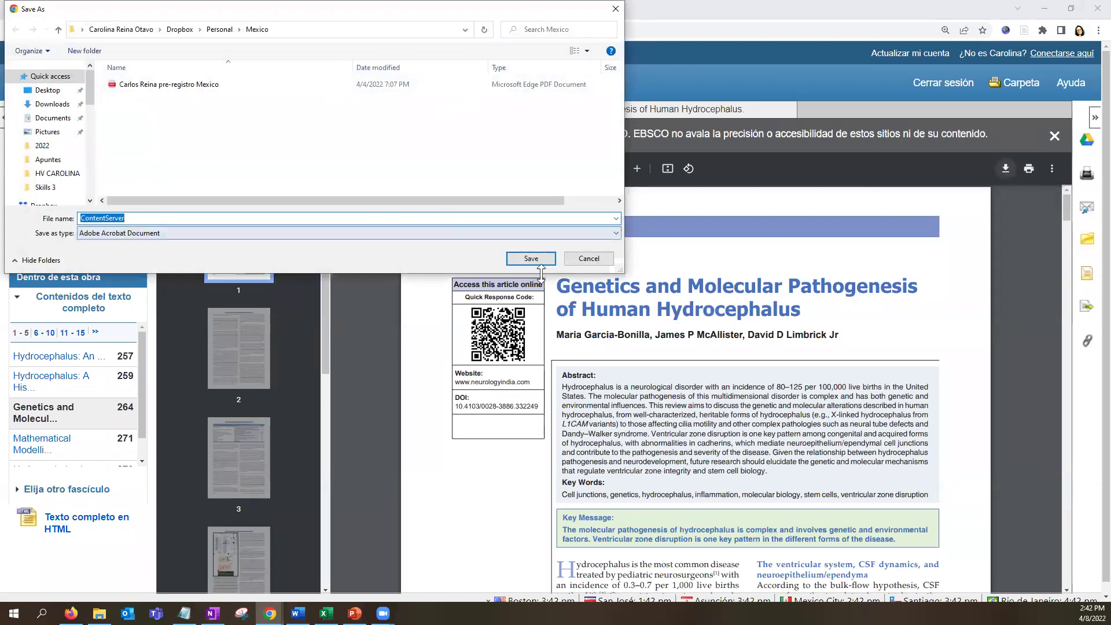
left_click(585, 259)
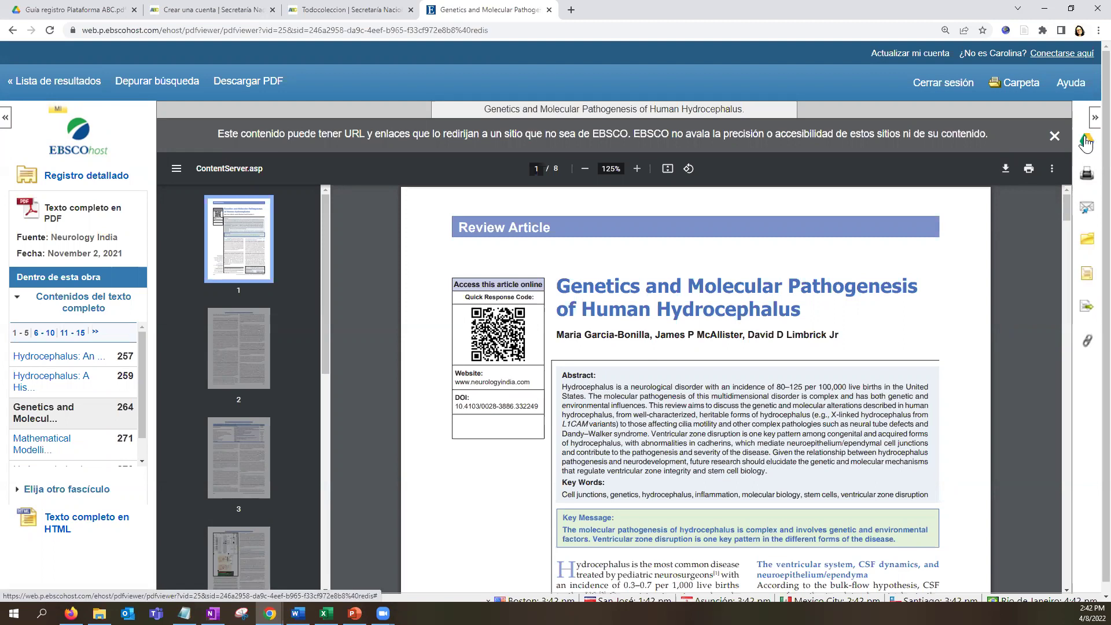
Look over the article's print, citation-style and e-mail options.
left_click(1087, 173)
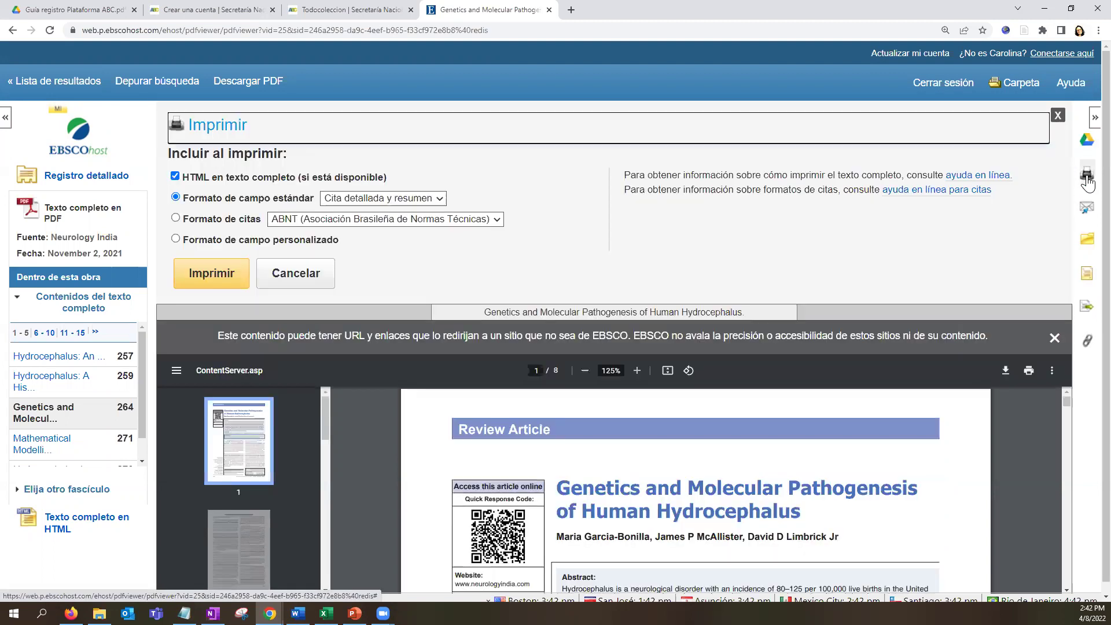
left_click(496, 222)
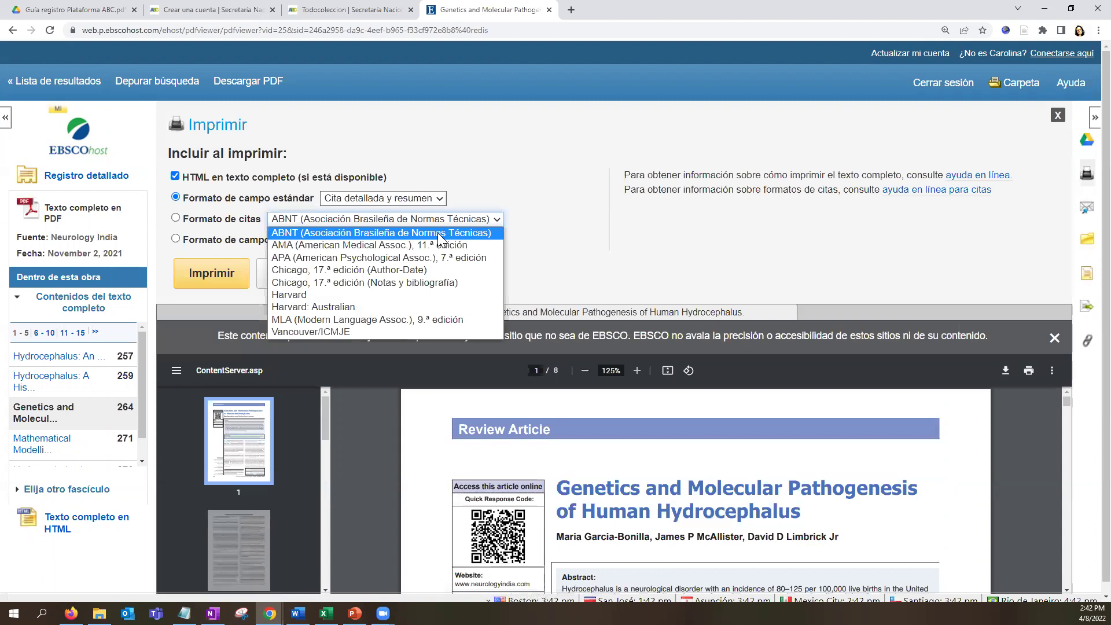
left_click(1089, 208)
left_click(1088, 208)
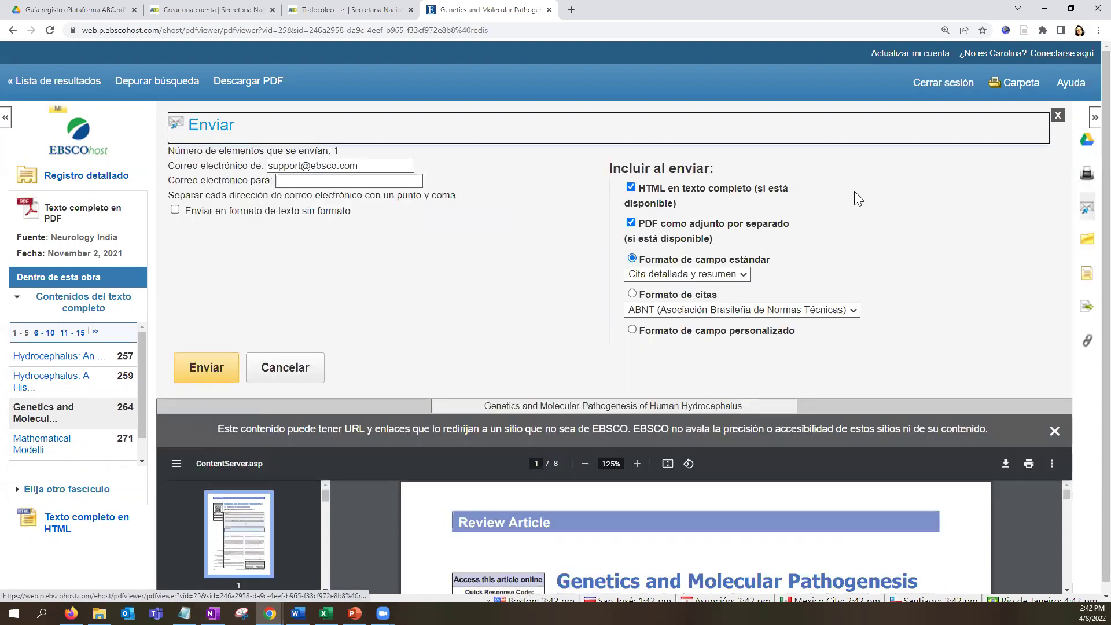
left_click(388, 180)
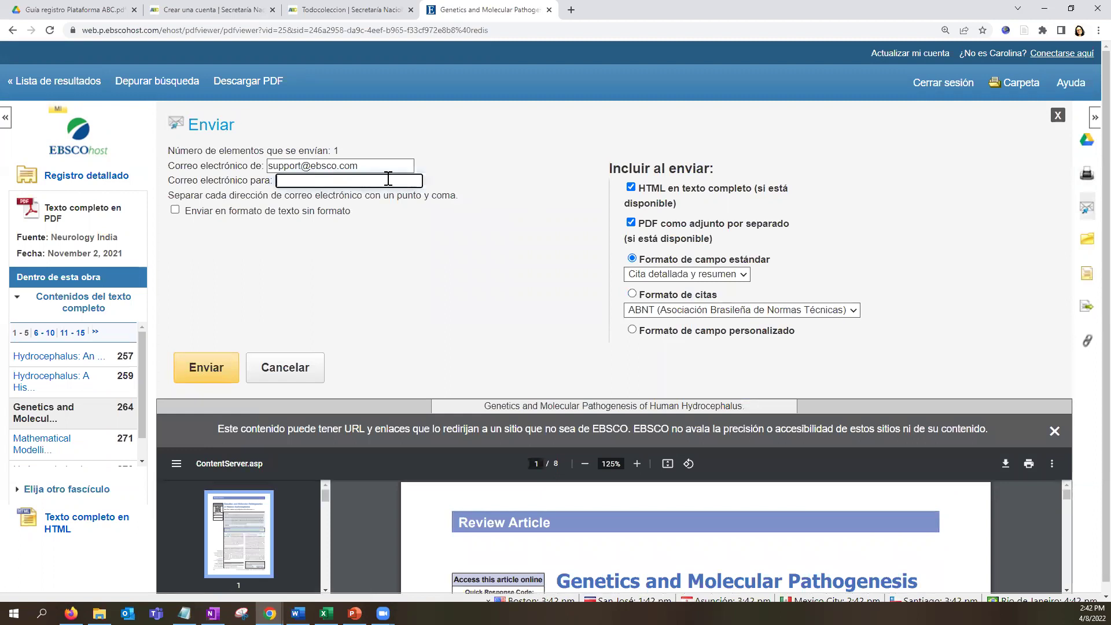
Add the hydrocephalus article to the folder and review its APA, Chicago and Harvard citations.
left_click(1088, 239)
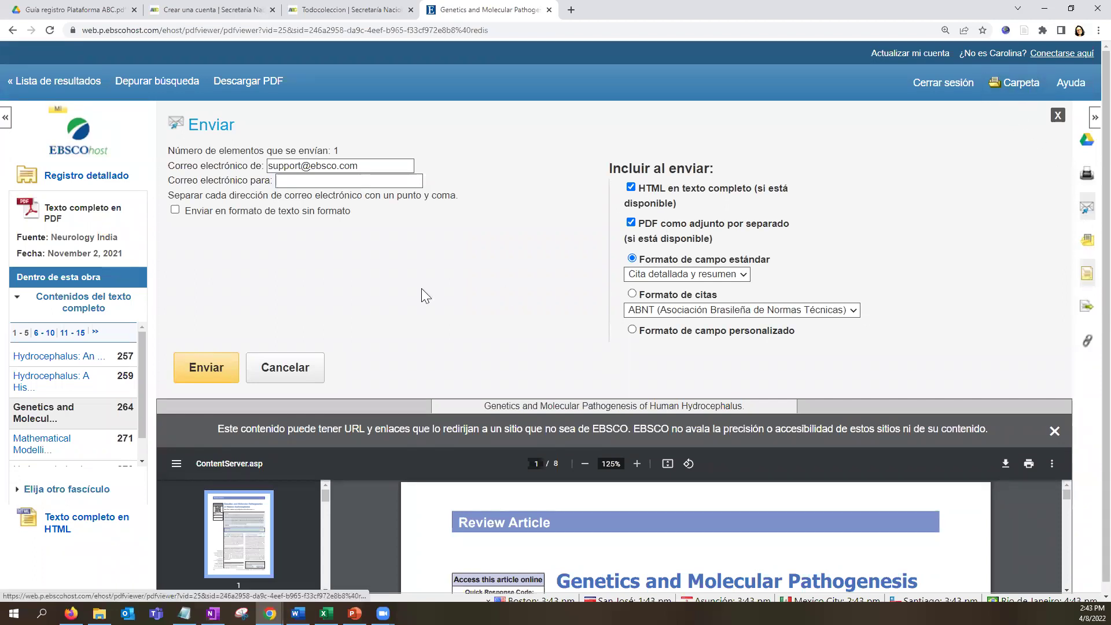
scroll(422, 292, "down", 2)
scroll(425, 298, "down", 1)
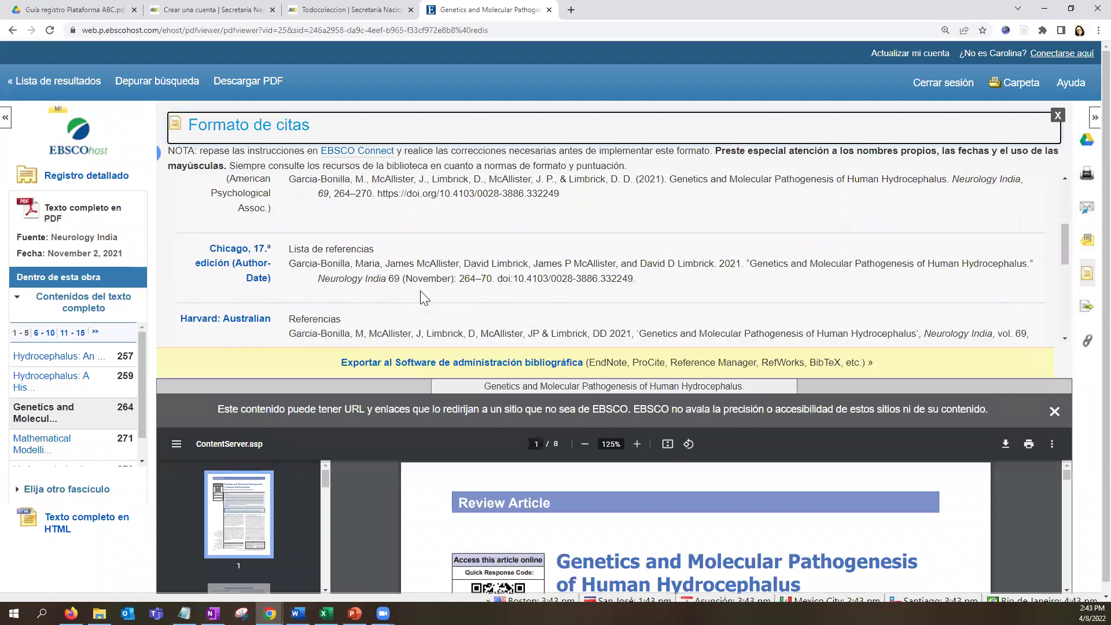
Open Export Manager for the hydrocephalus article, set to RIS format.
left_click(1086, 313)
left_click_drag(181, 182, 685, 181)
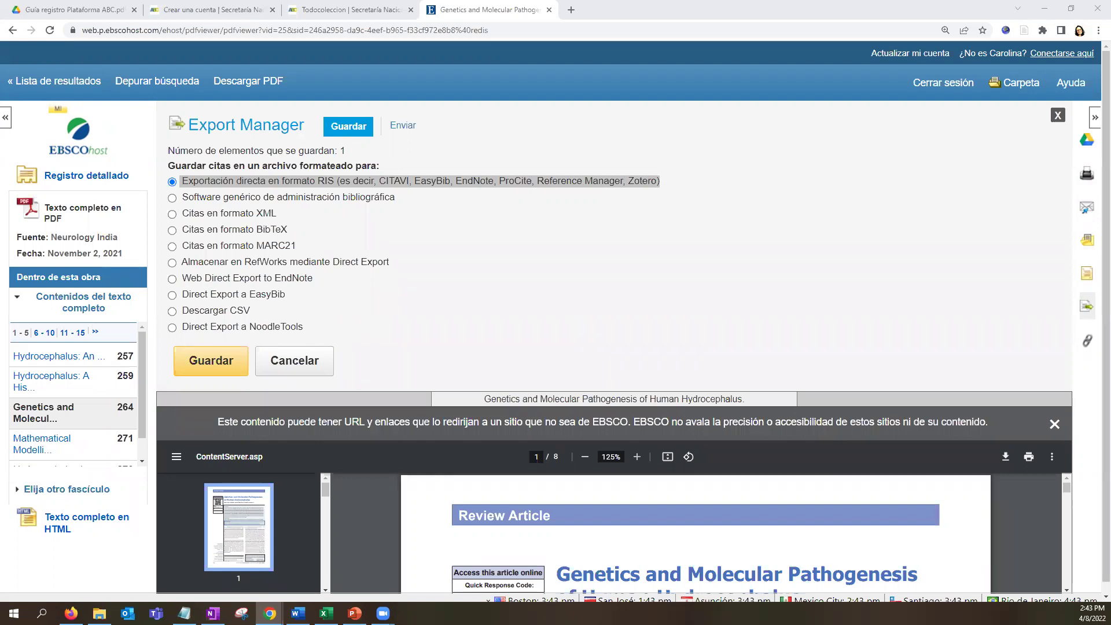
Cancel the RIS export and display the article's permanent link.
left_click(590, 187)
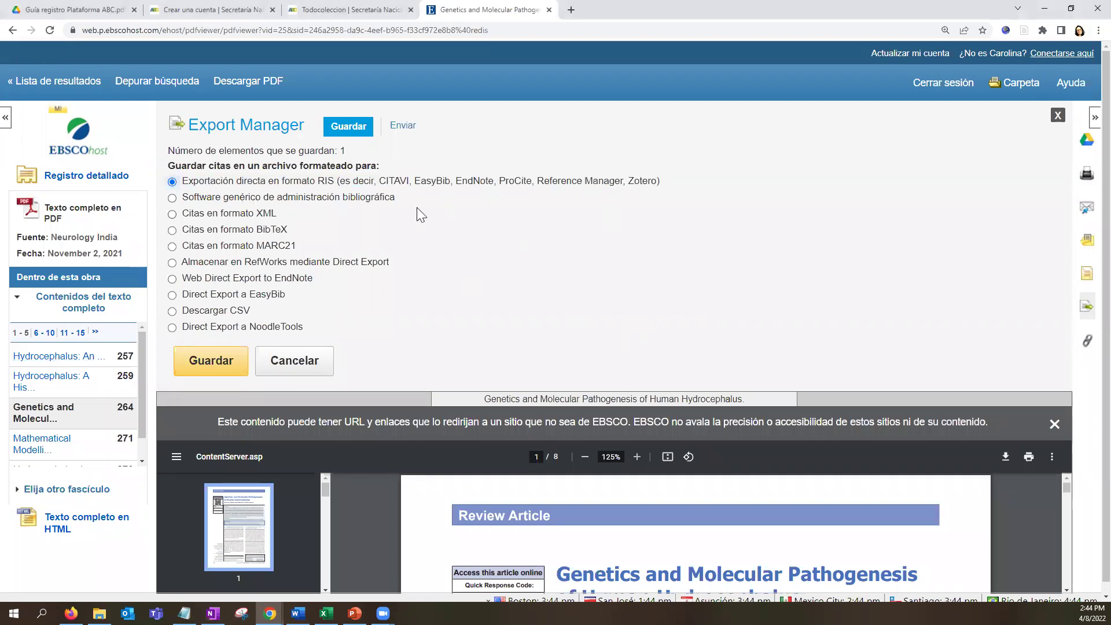
left_click_drag(629, 182, 658, 185)
left_click(268, 364)
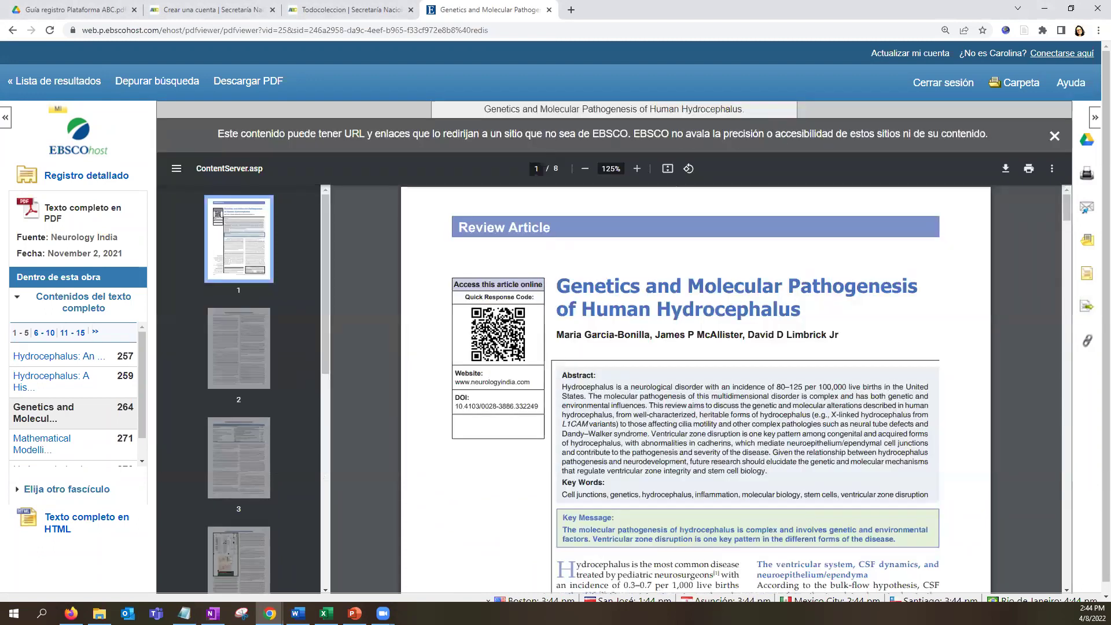
left_click(1088, 341)
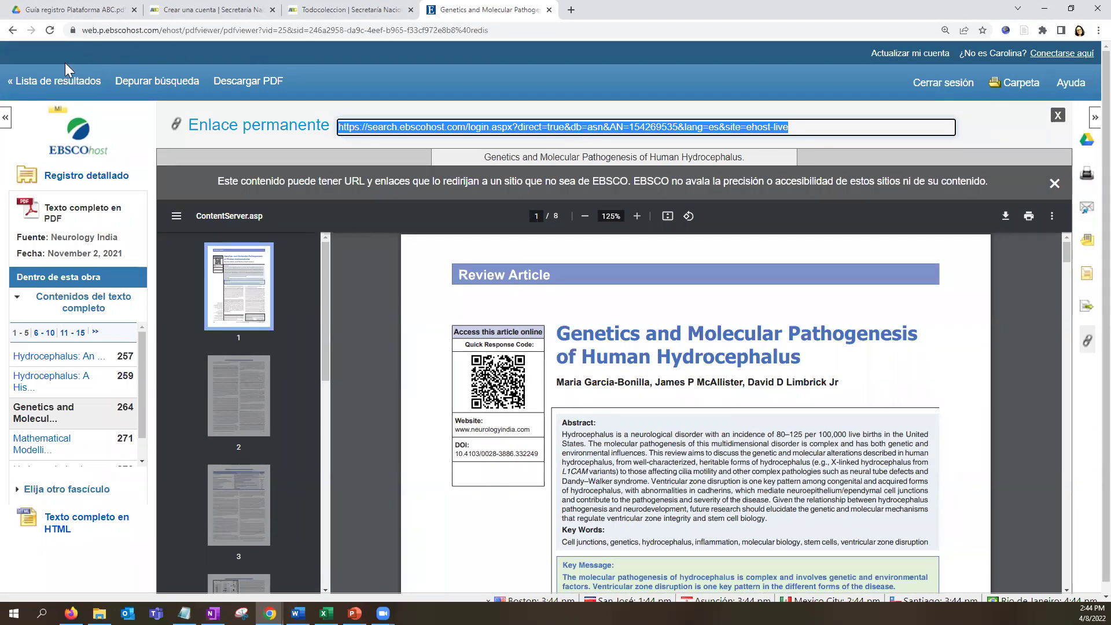
Open the hydrocephalus article's HTML full text and translate it into Español.
left_click(52, 83)
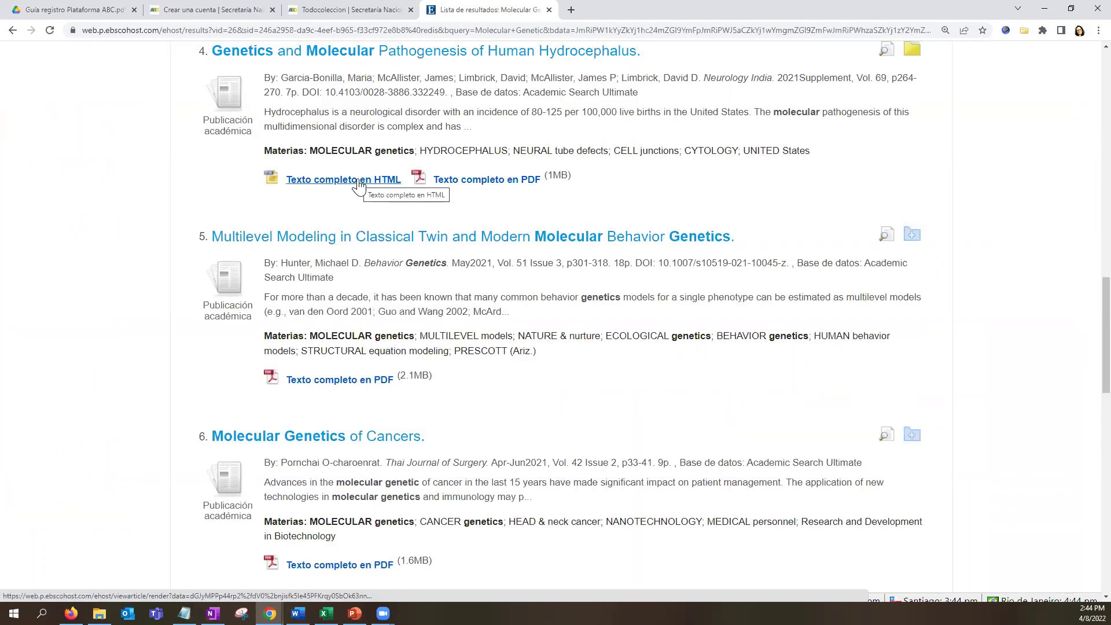
left_click(359, 185)
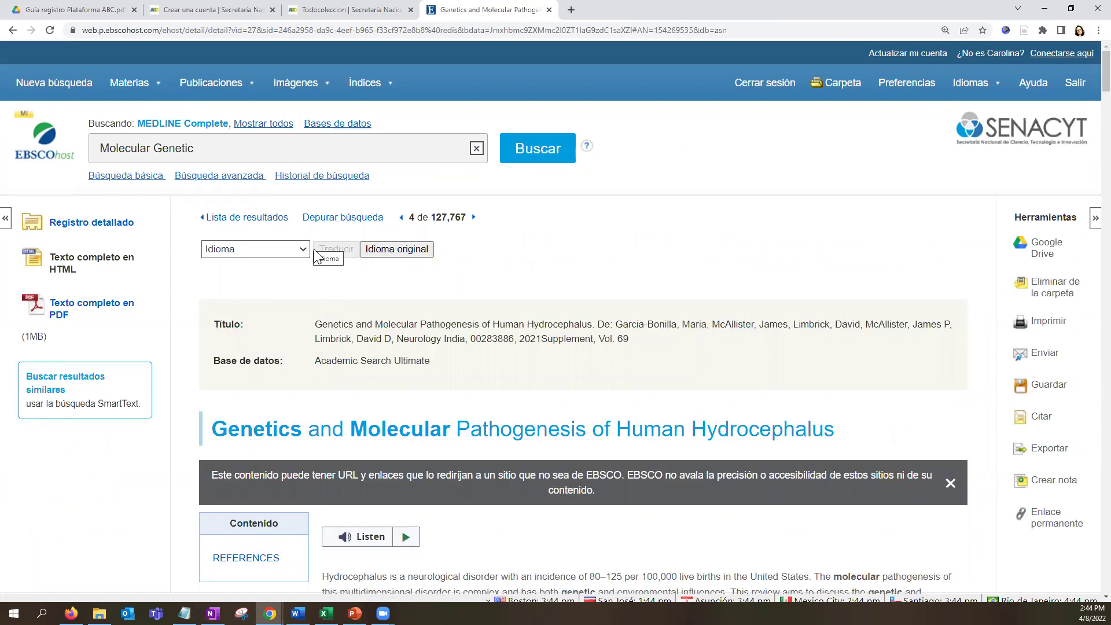
left_click(295, 250)
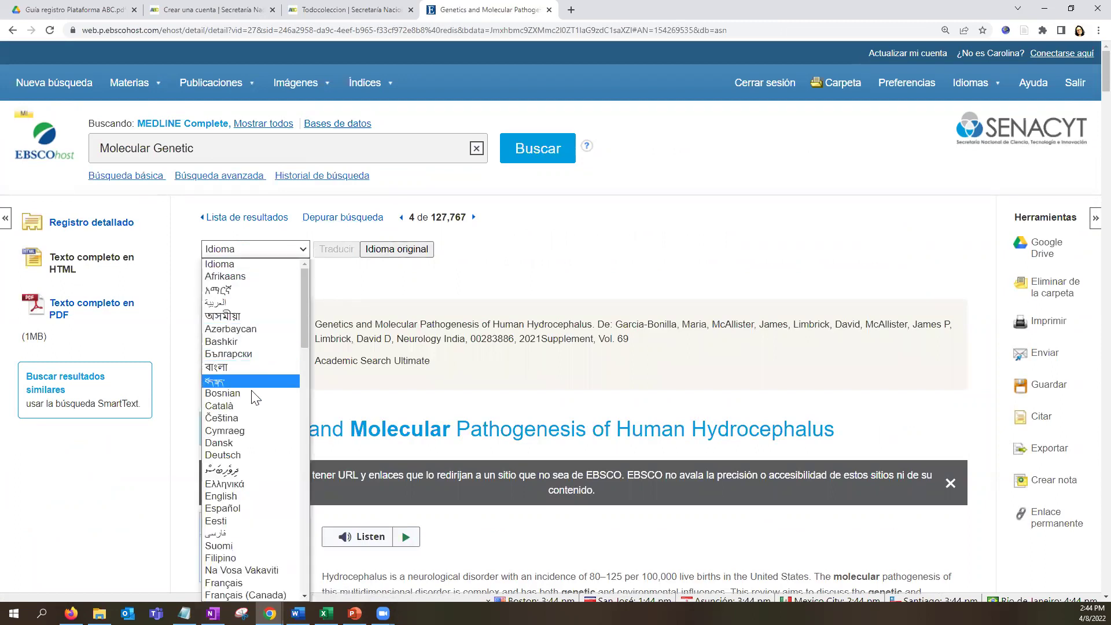
scroll(240, 545, "down", 4)
scroll(240, 544, "down", 8)
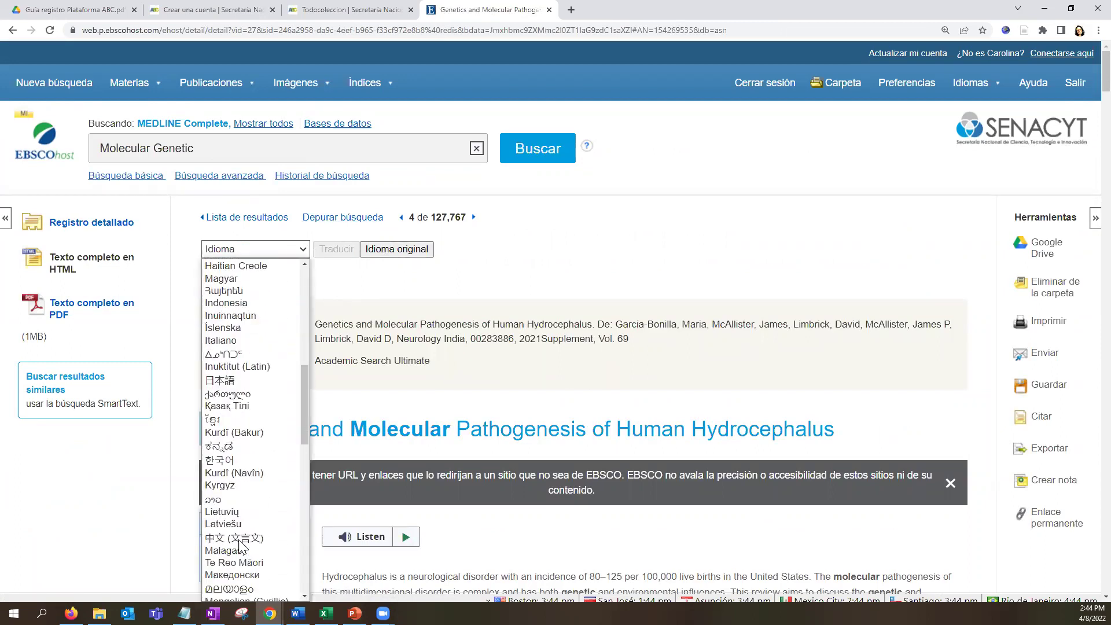
scroll(235, 545, "up", 20)
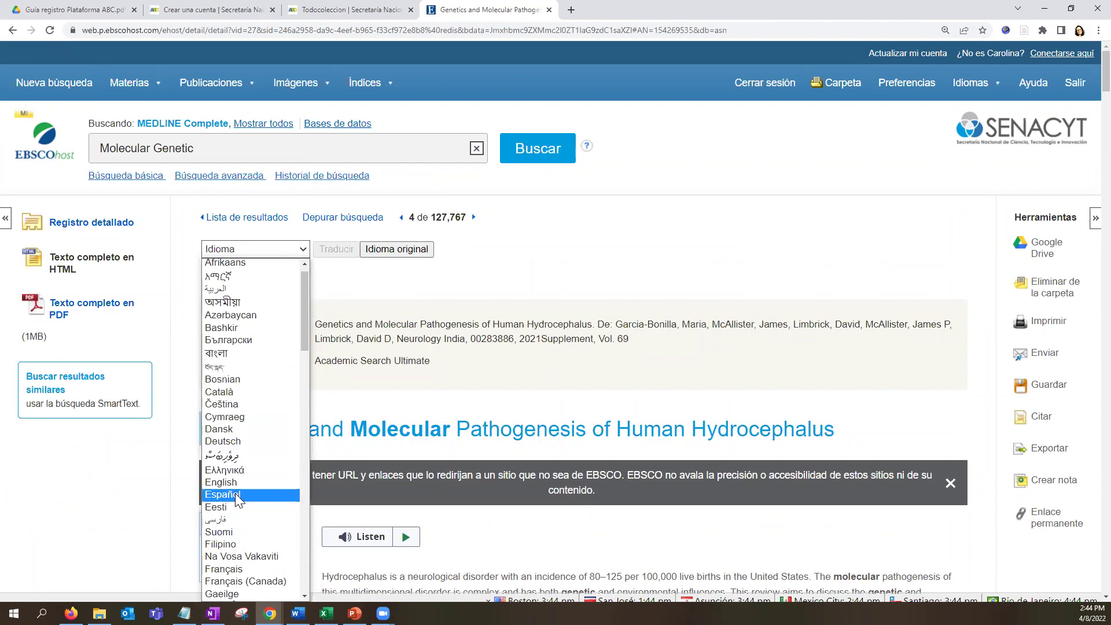
left_click(235, 494)
left_click(333, 251)
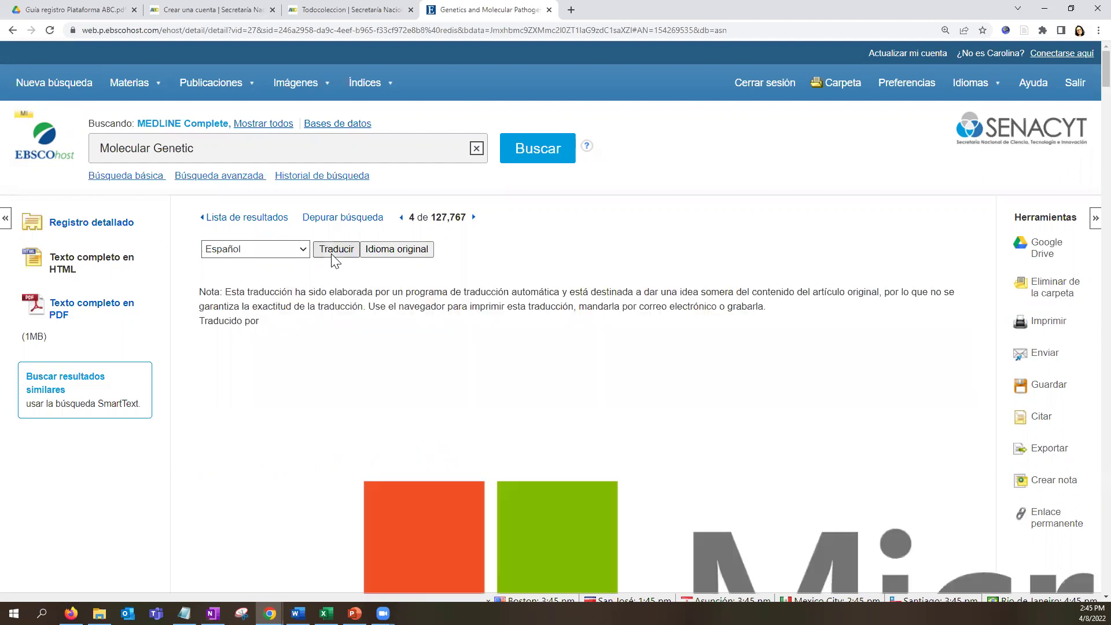
Switch the article back to its original English text.
scroll(670, 392, "down", 15)
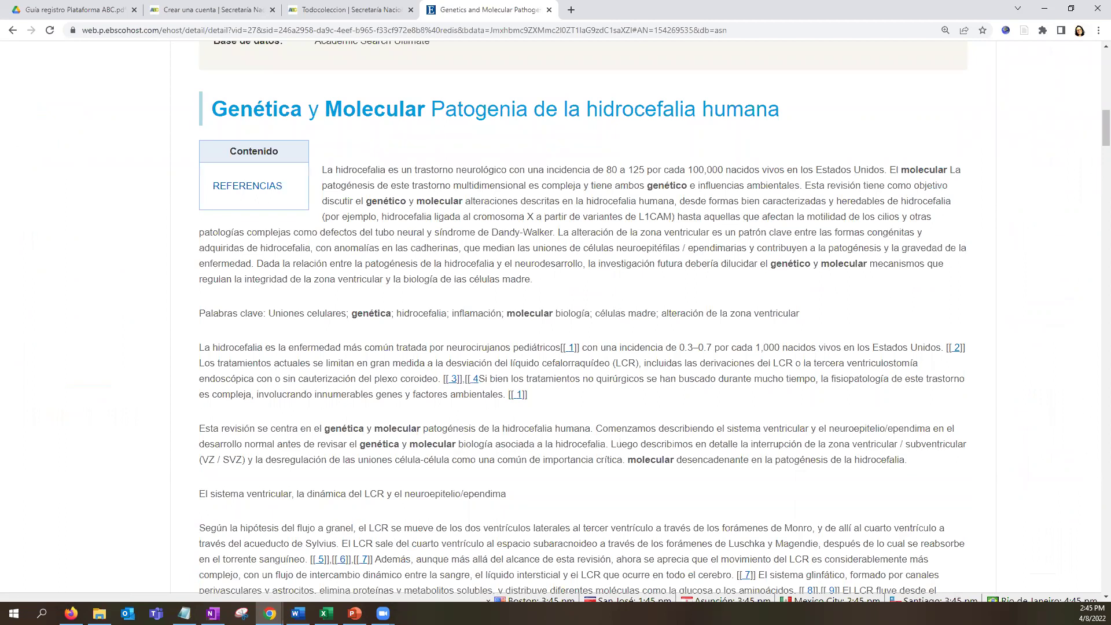
scroll(367, 496, "up", 15)
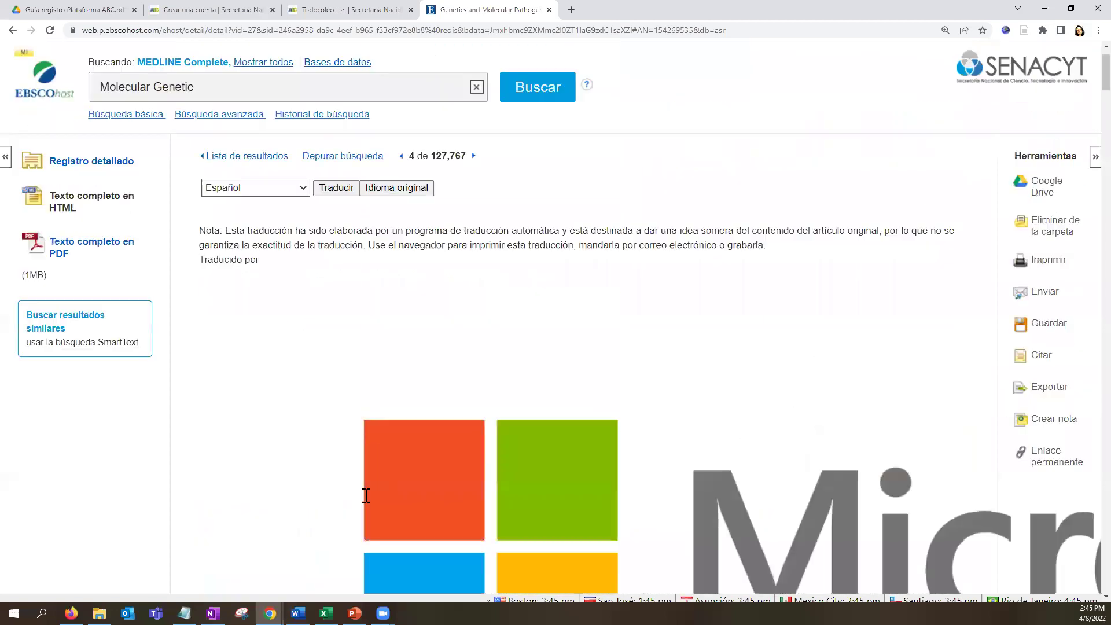
left_click(381, 251)
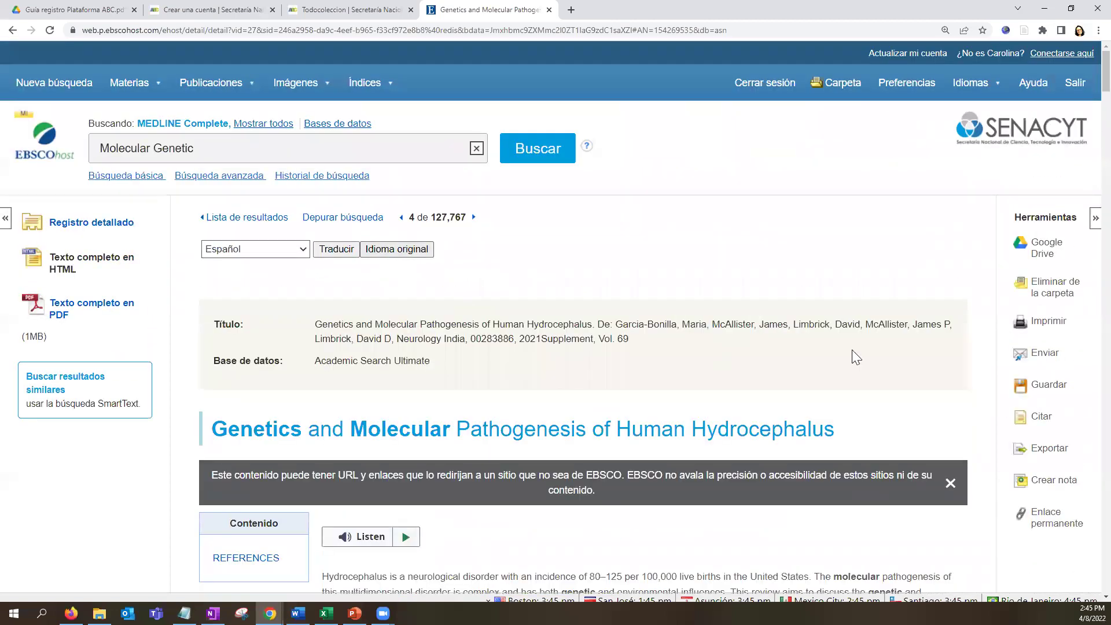
left_click_drag(1017, 223, 1084, 533)
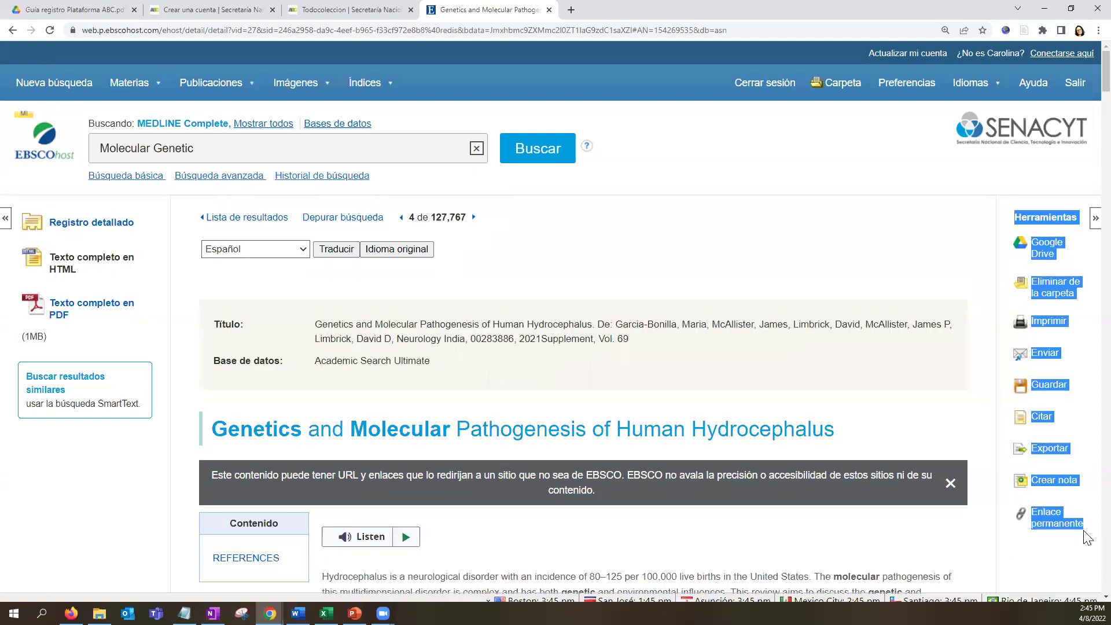
Attach a note titled 'Genetica Molecular' to the hydrocephalus article's record.
left_click(897, 259)
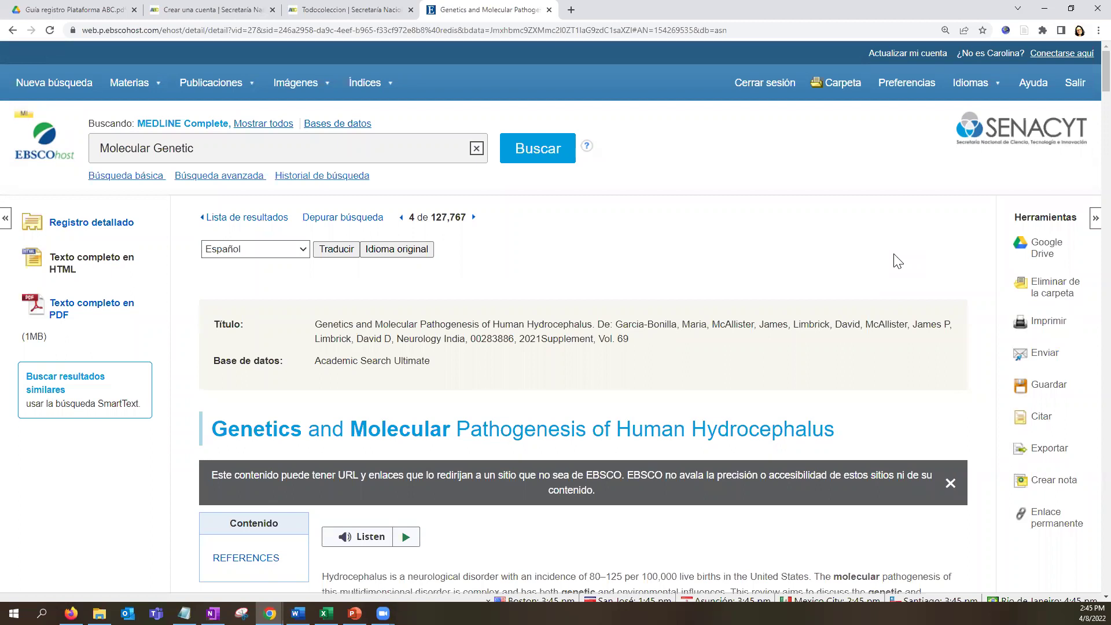
left_click(1058, 485)
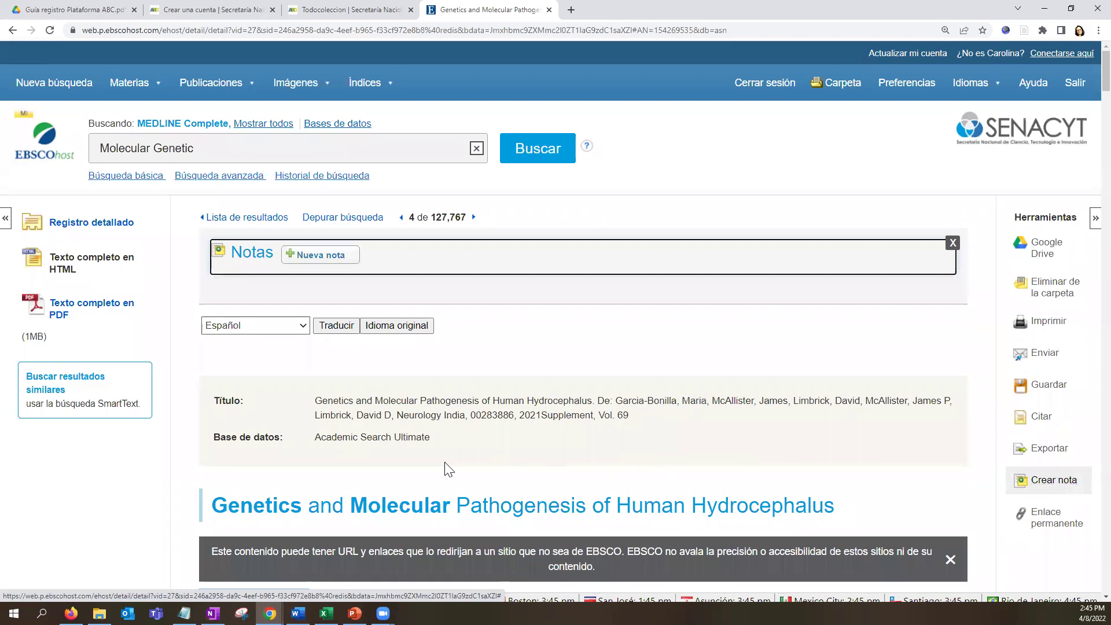
left_click(306, 259)
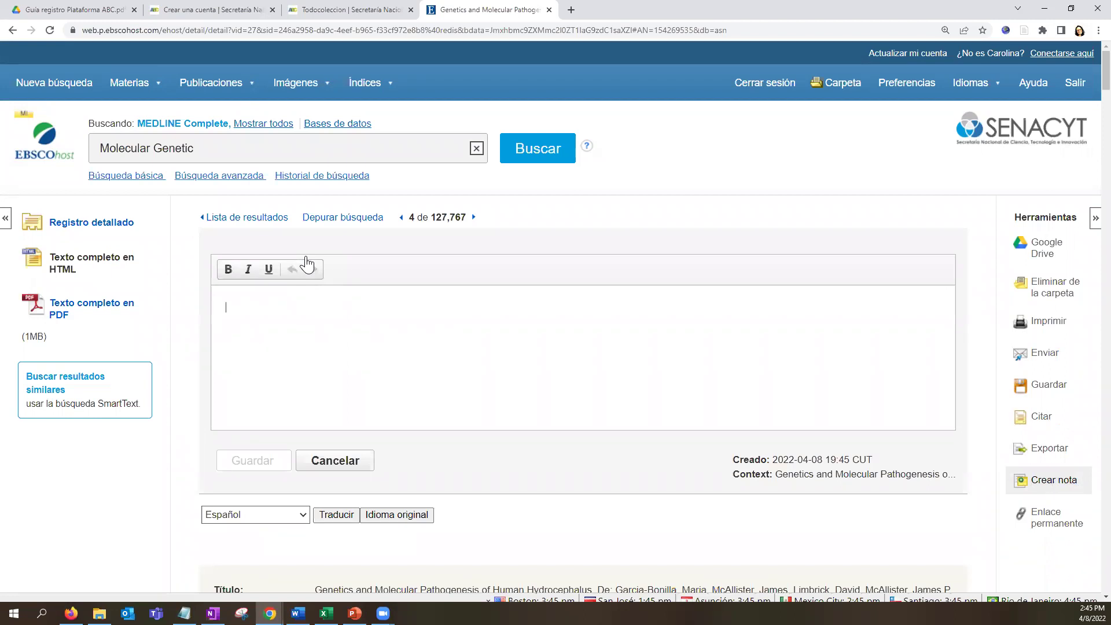
scroll(391, 359, "down", 1)
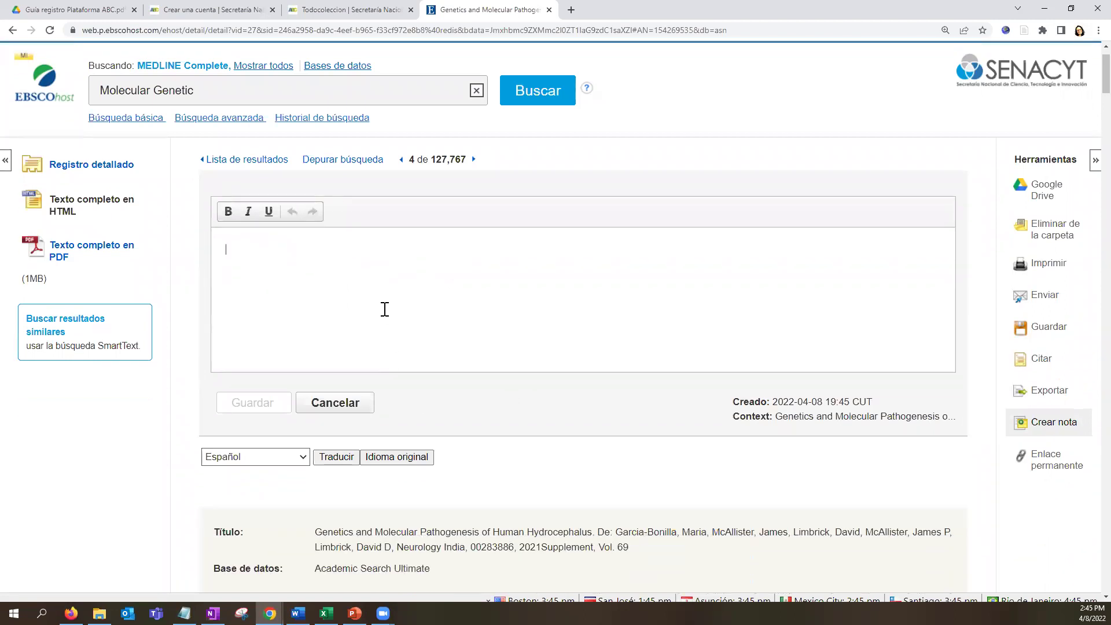
type("G")
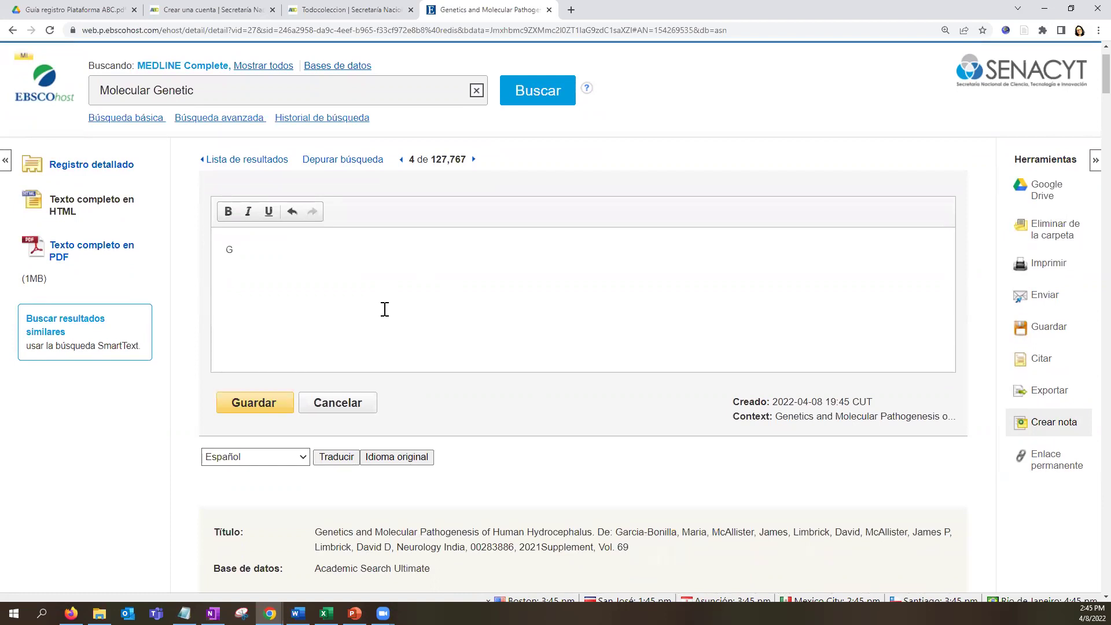
type("en")
key("BackSpace")
key("BackSpace")
type("enetica Molecula")
left_click(281, 406)
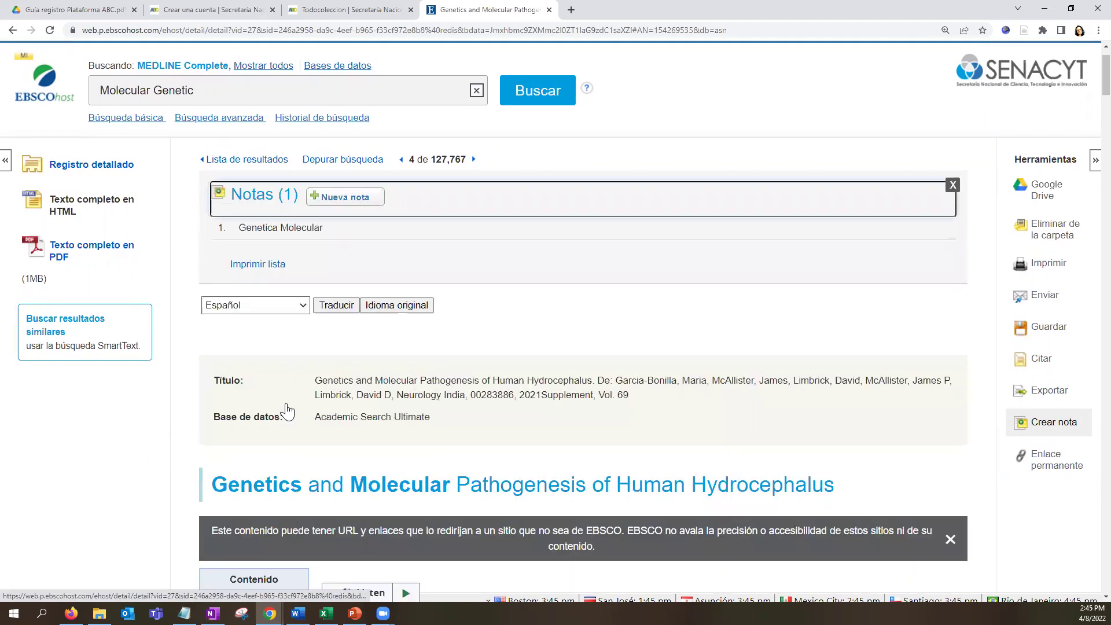
scroll(939, 247, "up", 1)
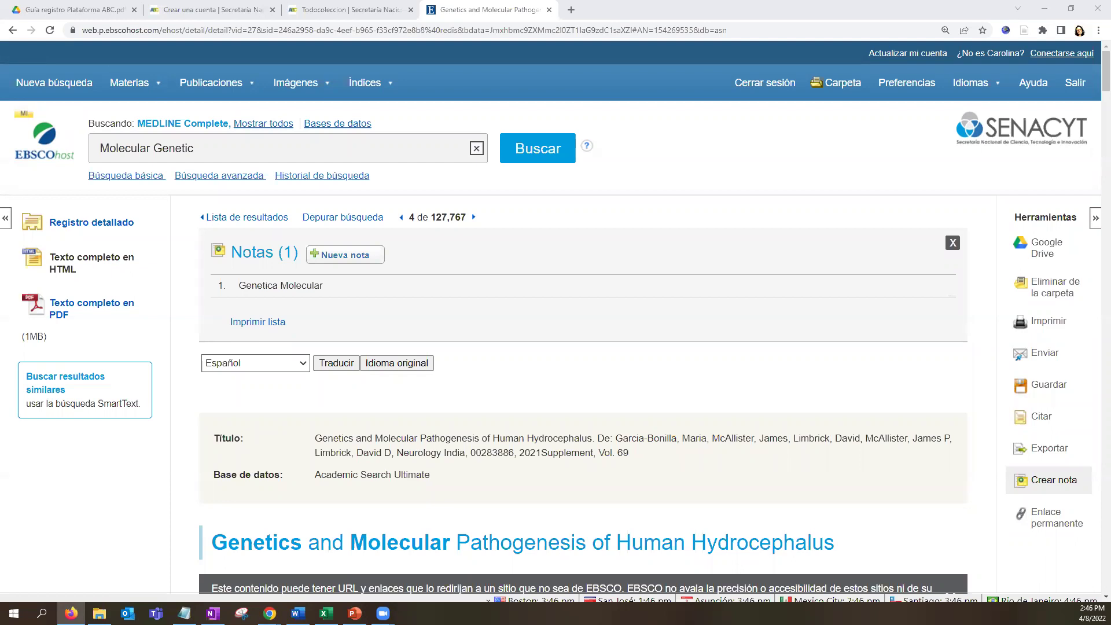
Go back to the Molecular Genetic results list, where the hydrocephalus article is result 4.
left_click(265, 219)
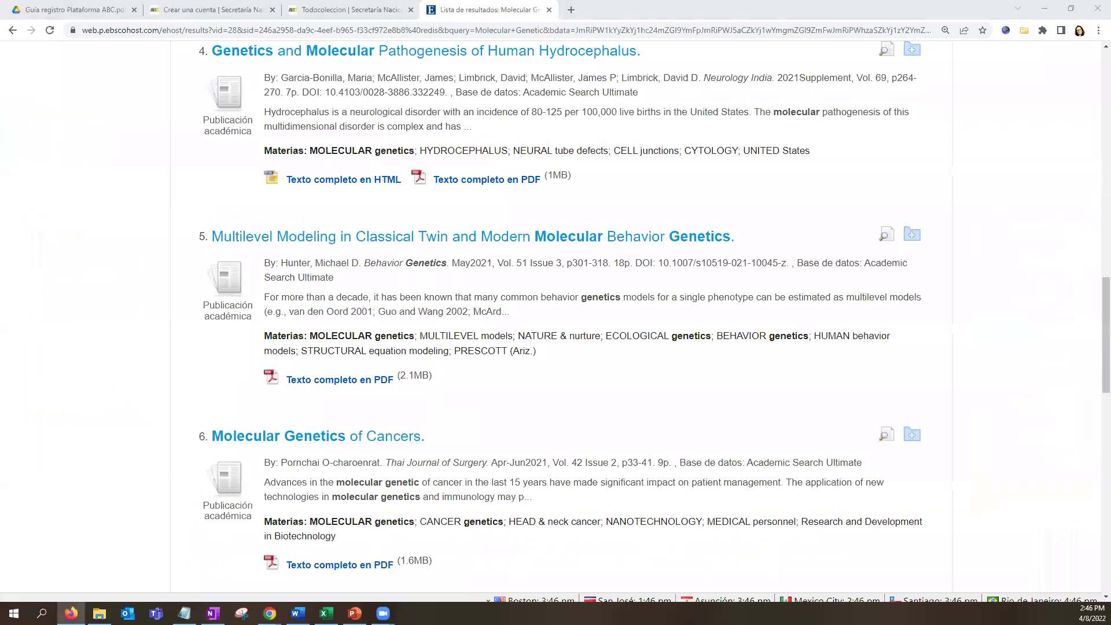
scroll(487, 440, "up", 5)
scroll(501, 449, "up", 7)
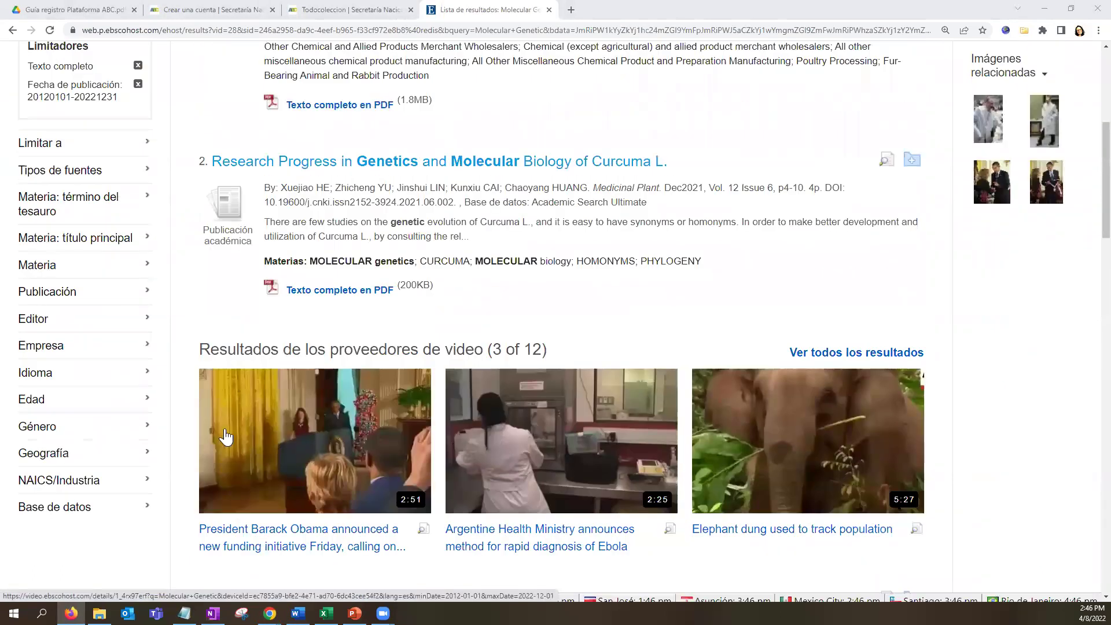
scroll(1015, 473, "up", 1)
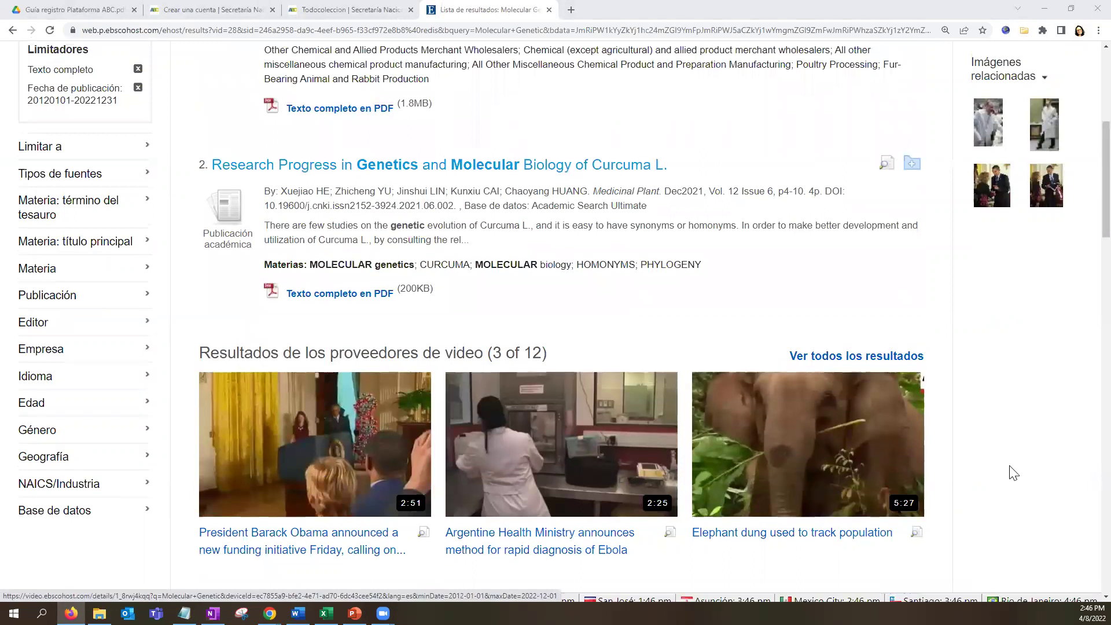
scroll(1015, 473, "up", 3)
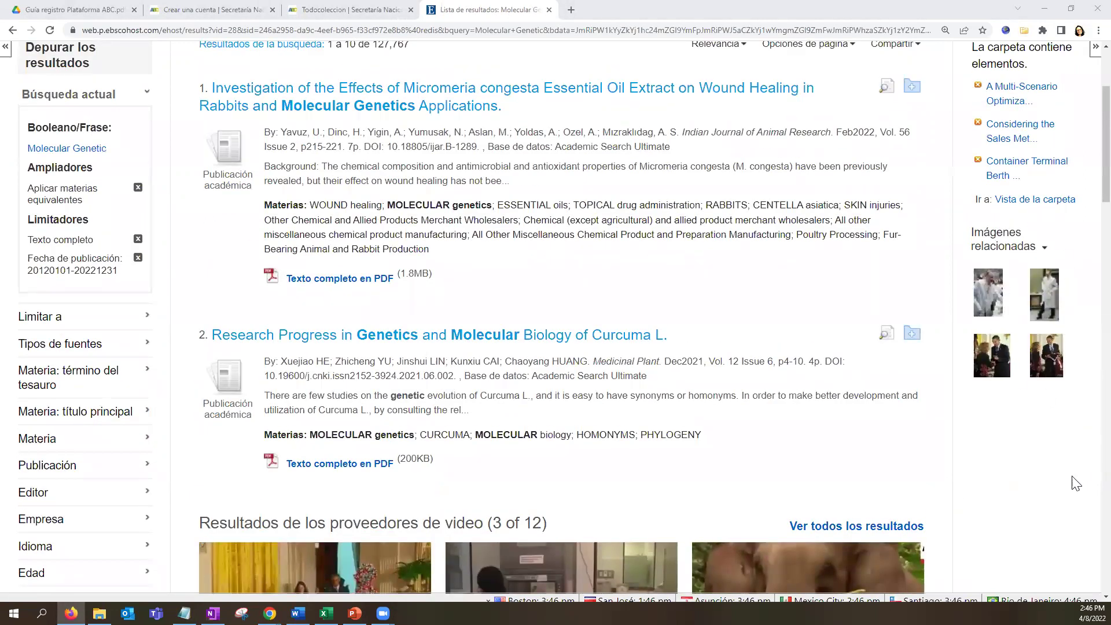
scroll(289, 388, "up", 2)
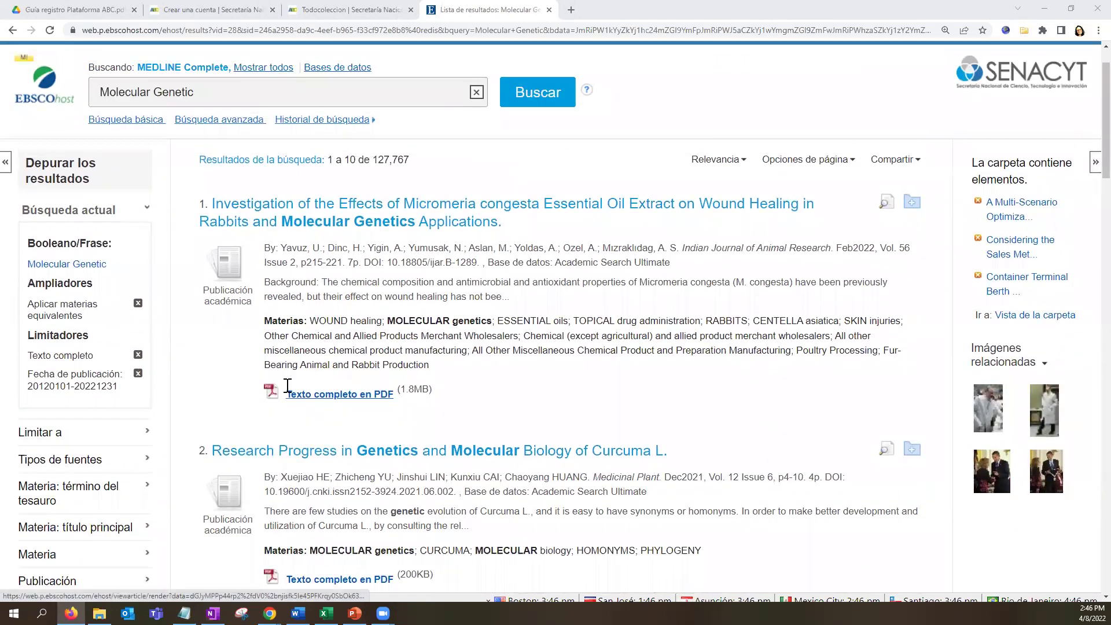
scroll(287, 386, "down", 12)
scroll(343, 473, "down", 2)
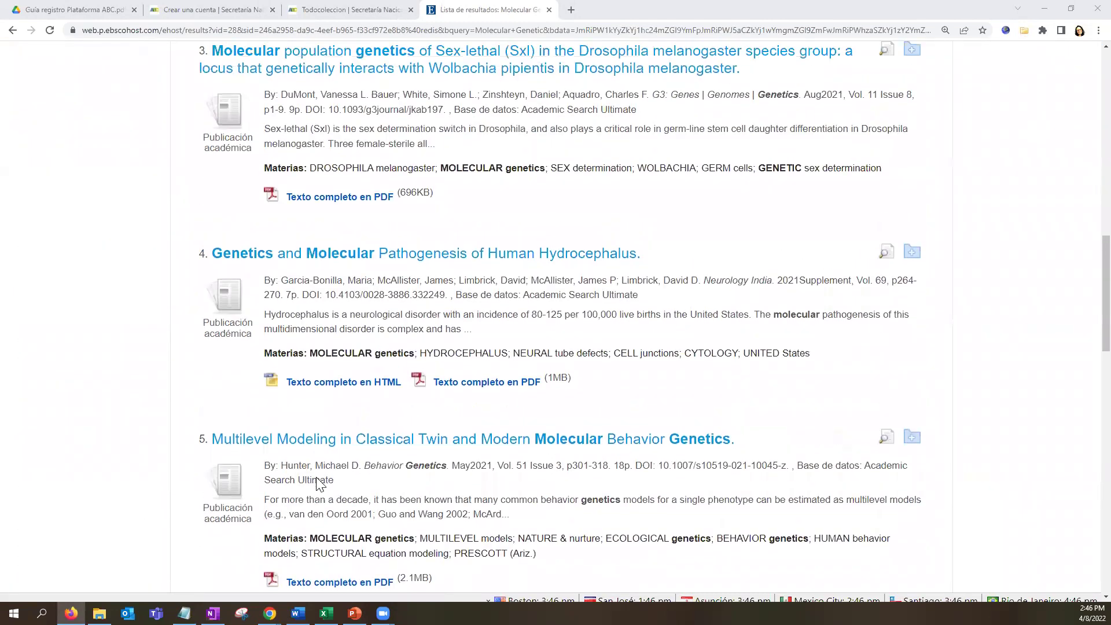
scroll(318, 483, "up", 13)
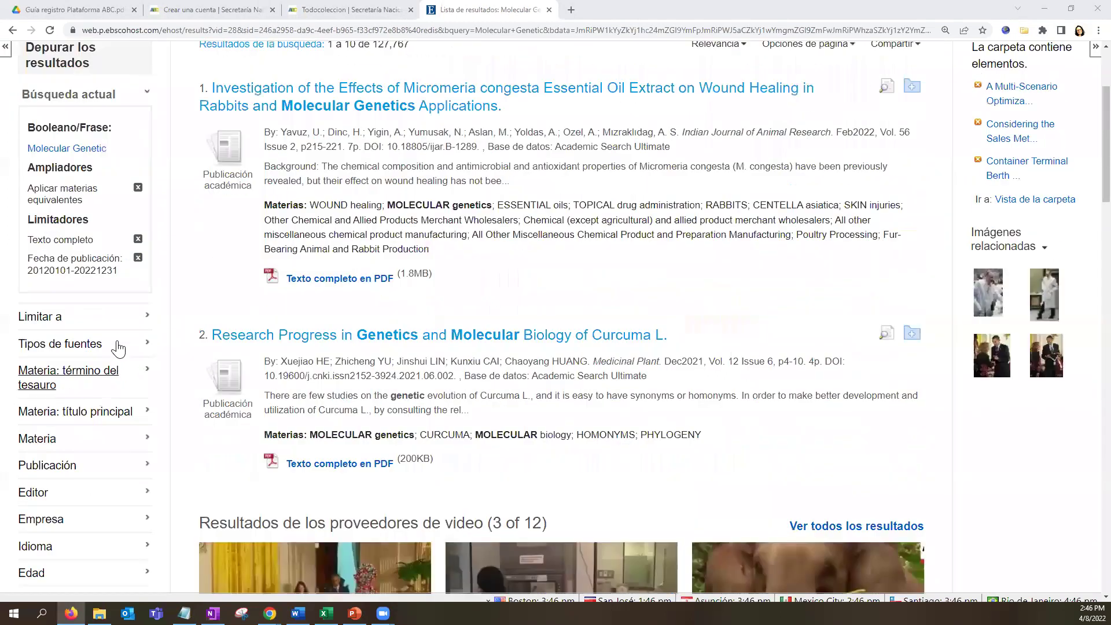
Limit the Molecular Genetic results to the Libros source type.
left_click(117, 346)
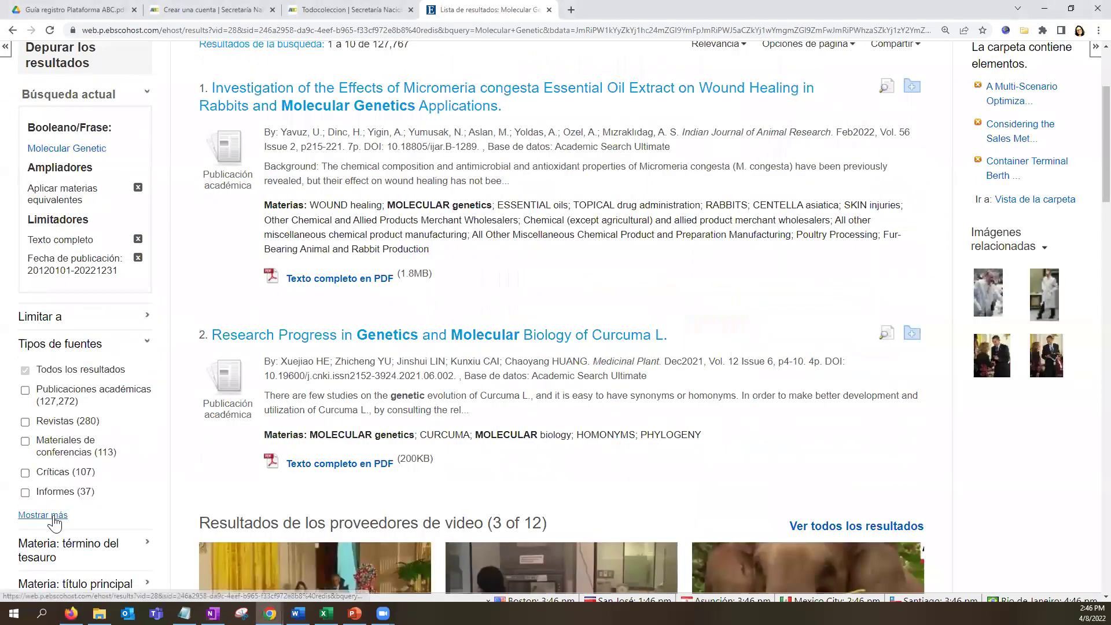
left_click(52, 517)
left_click(351, 453)
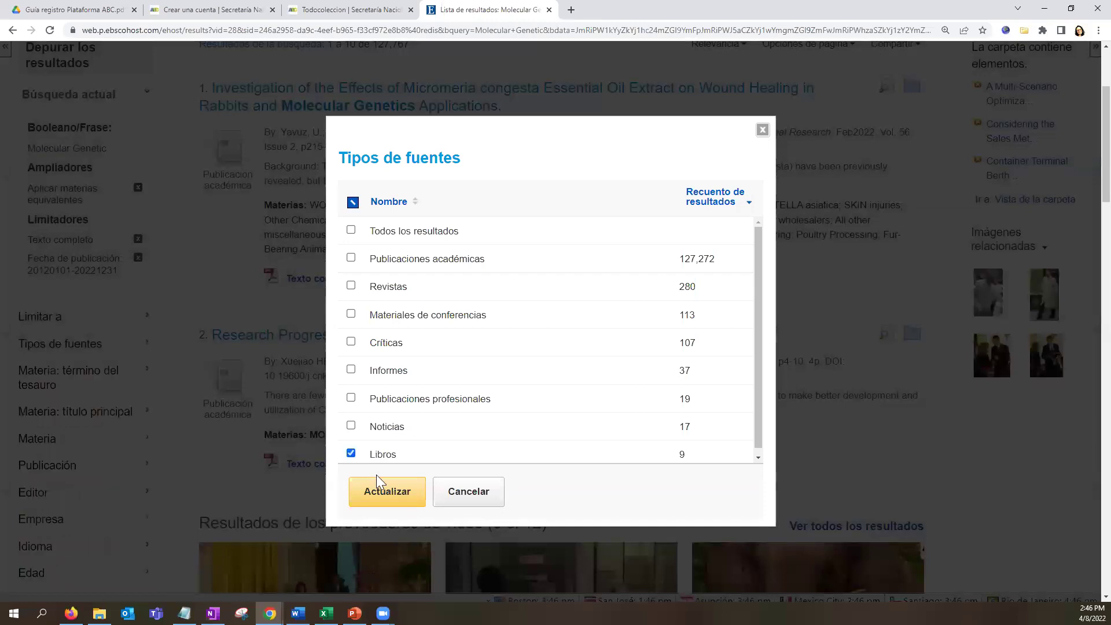
left_click(399, 496)
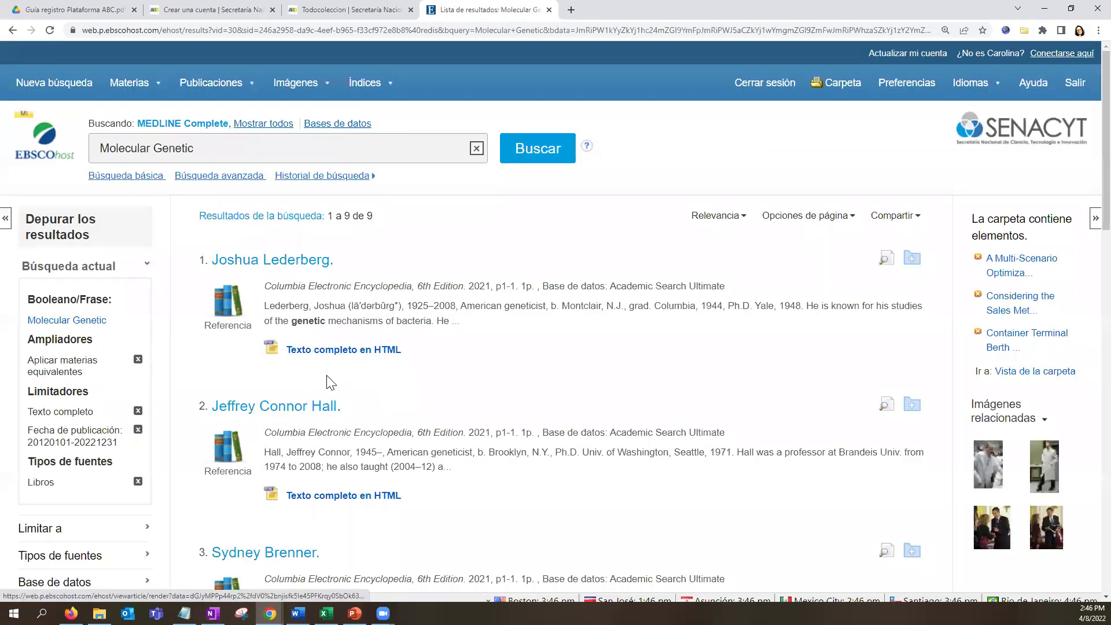
scroll(327, 377, "down", 18)
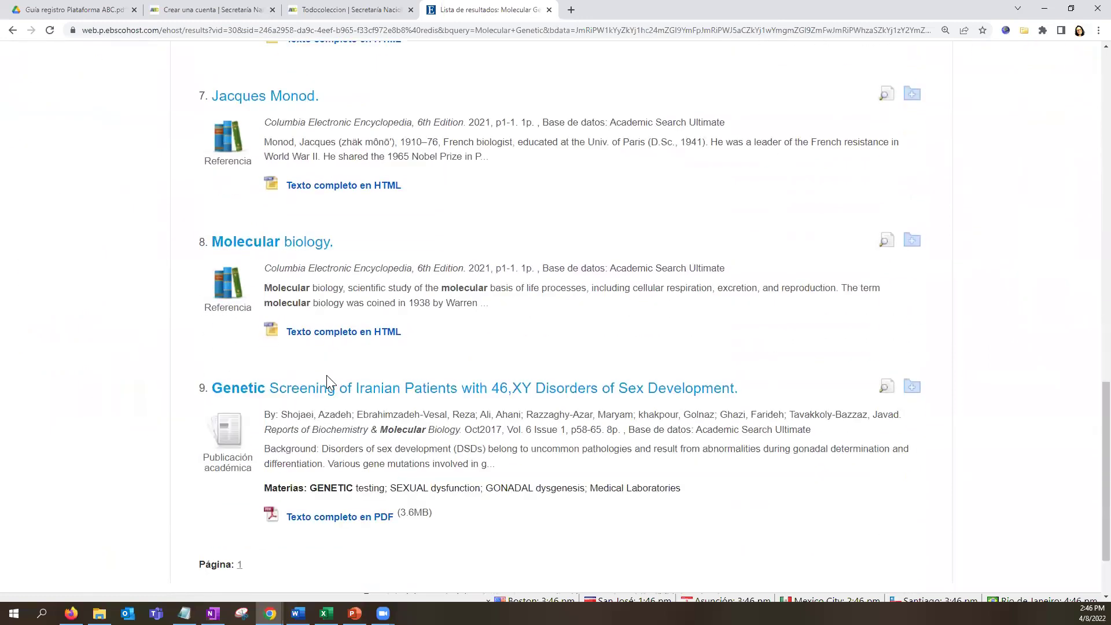
scroll(397, 434, "up", 8)
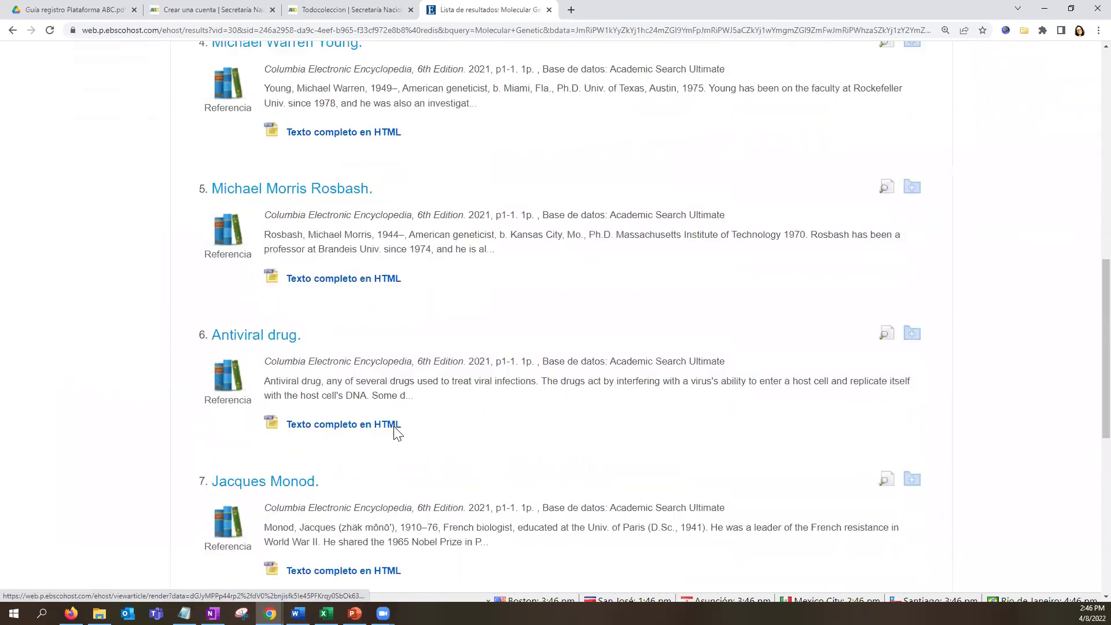
scroll(191, 463, "up", 5)
scroll(166, 463, "down", 1)
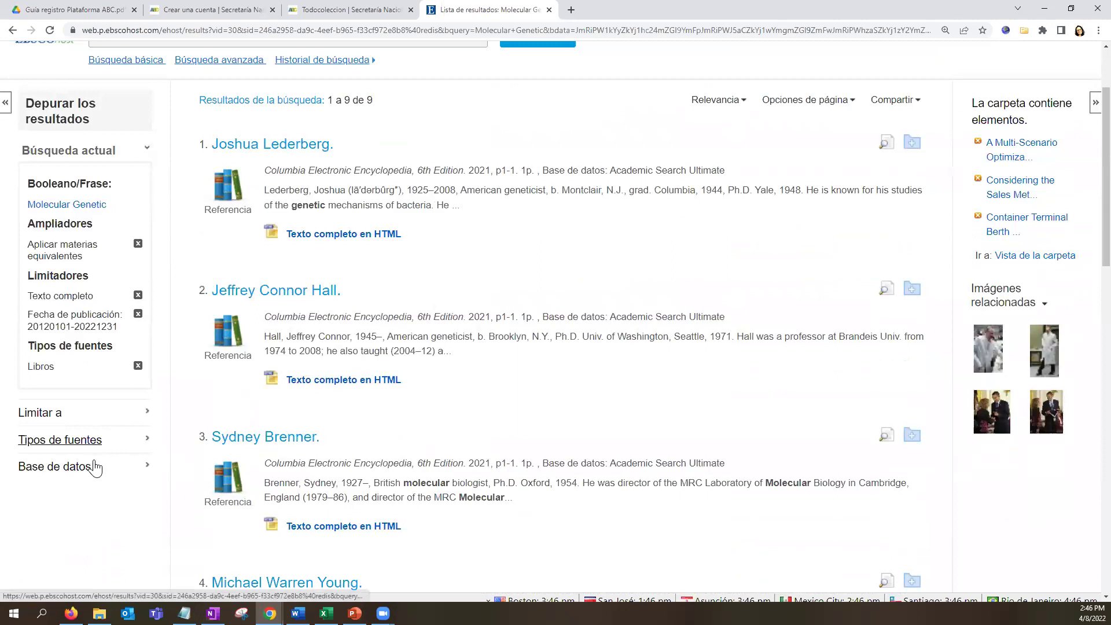
scroll(91, 524, "down", 2)
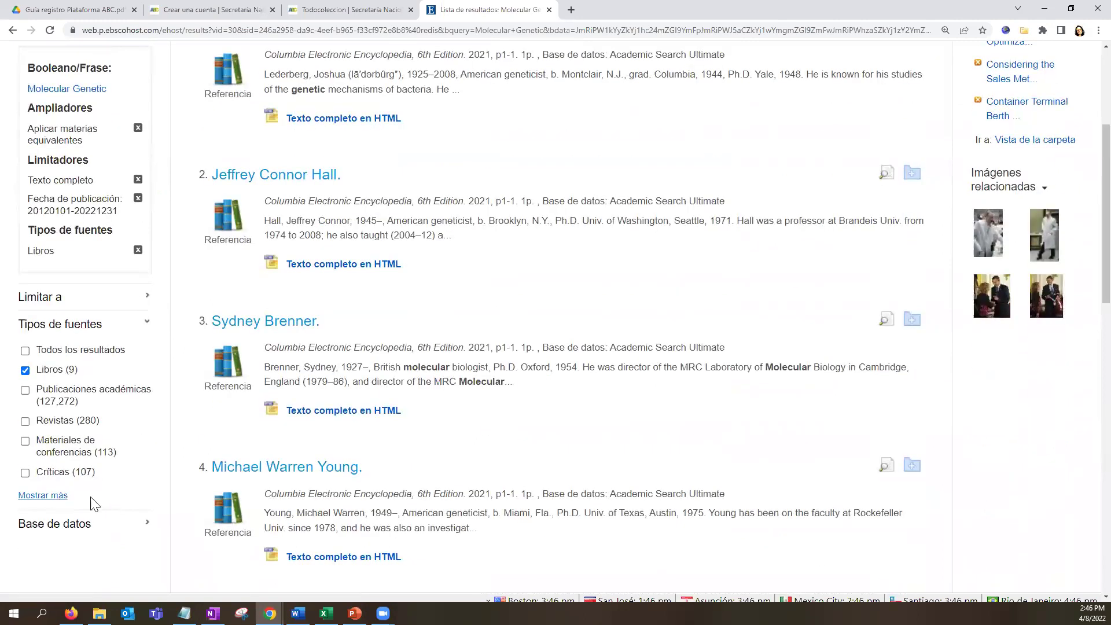
Swap the Libros limit for Críticas, leaving 107 results.
left_click(58, 496)
left_click(351, 453)
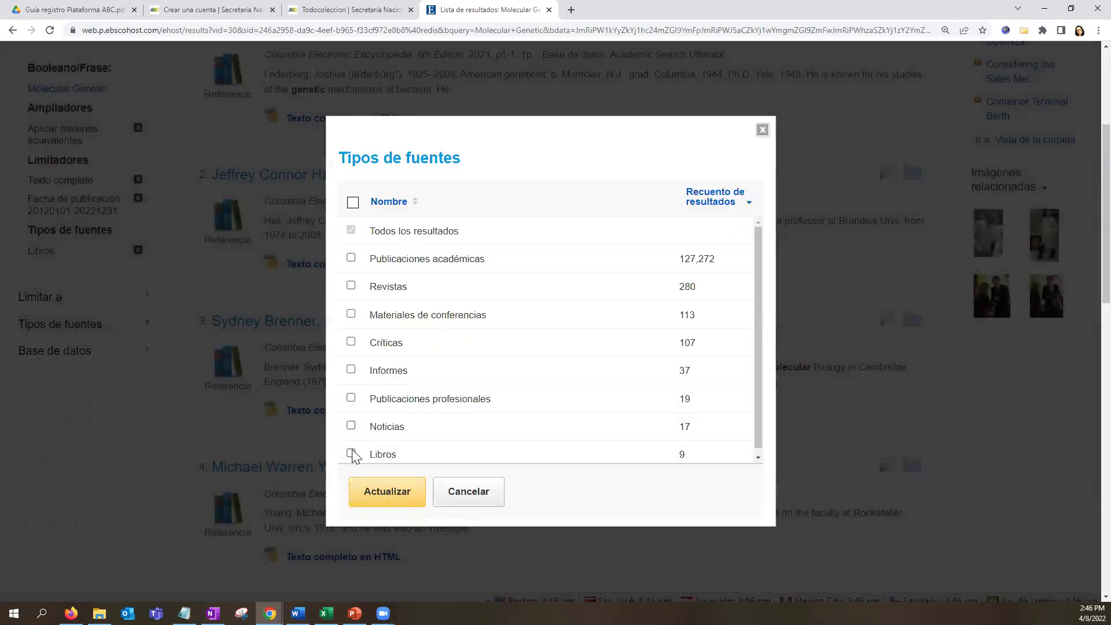
left_click(351, 341)
left_click(388, 496)
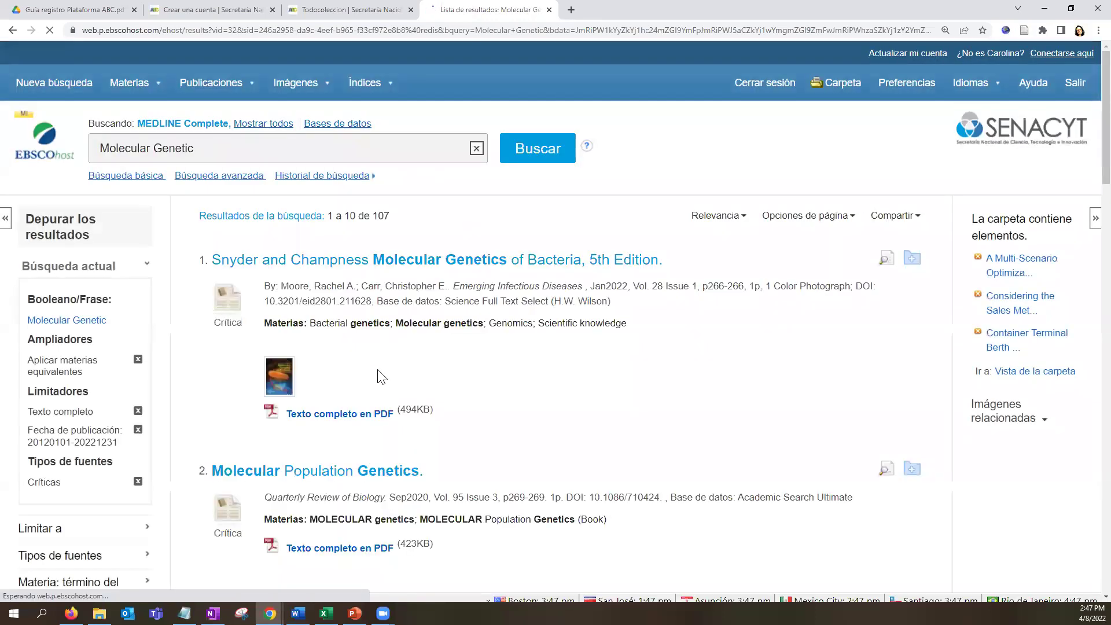
scroll(412, 424, "down", 7)
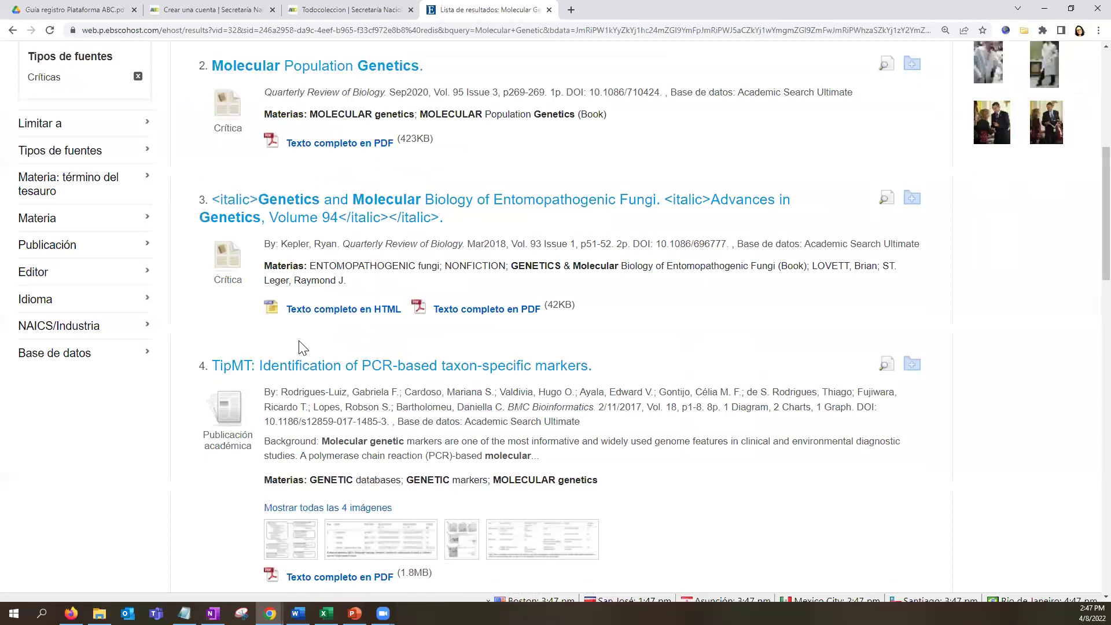
scroll(142, 405, "up", 7)
scroll(133, 301, "down", 5)
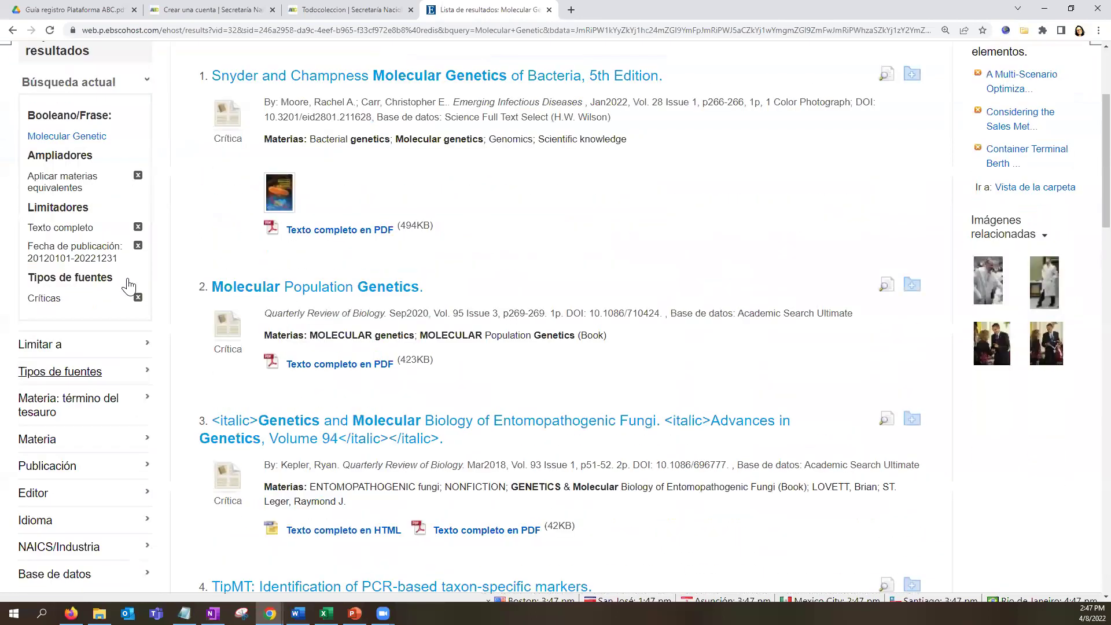
Switch the source-type limit from Críticas to Materiales de conferencias, narrowing to 113 results.
left_click(133, 284)
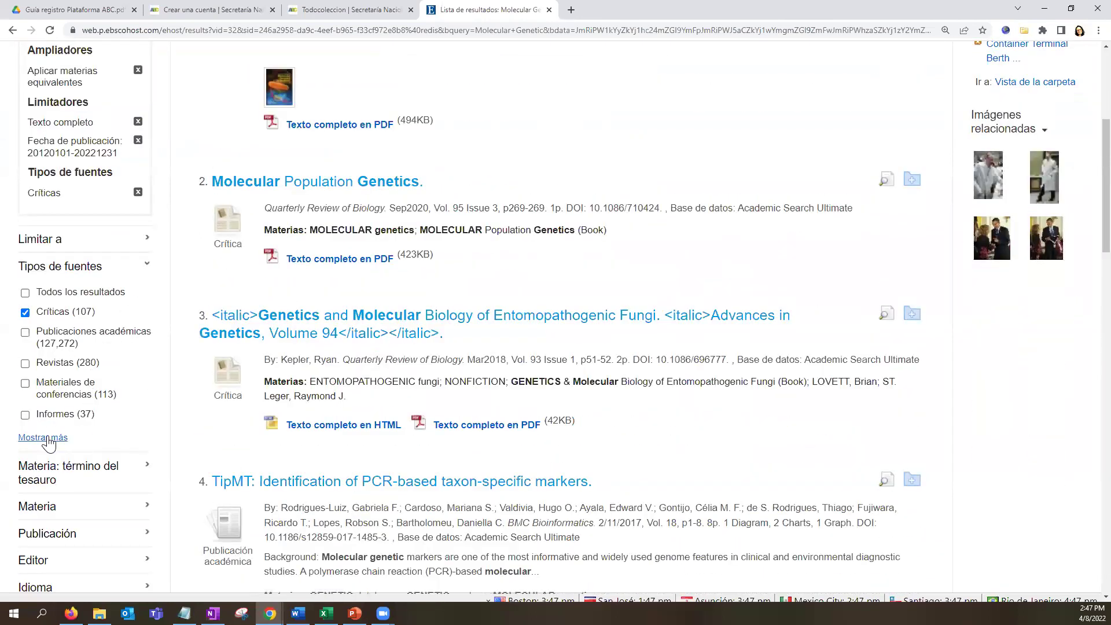
left_click(42, 437)
left_click(350, 342)
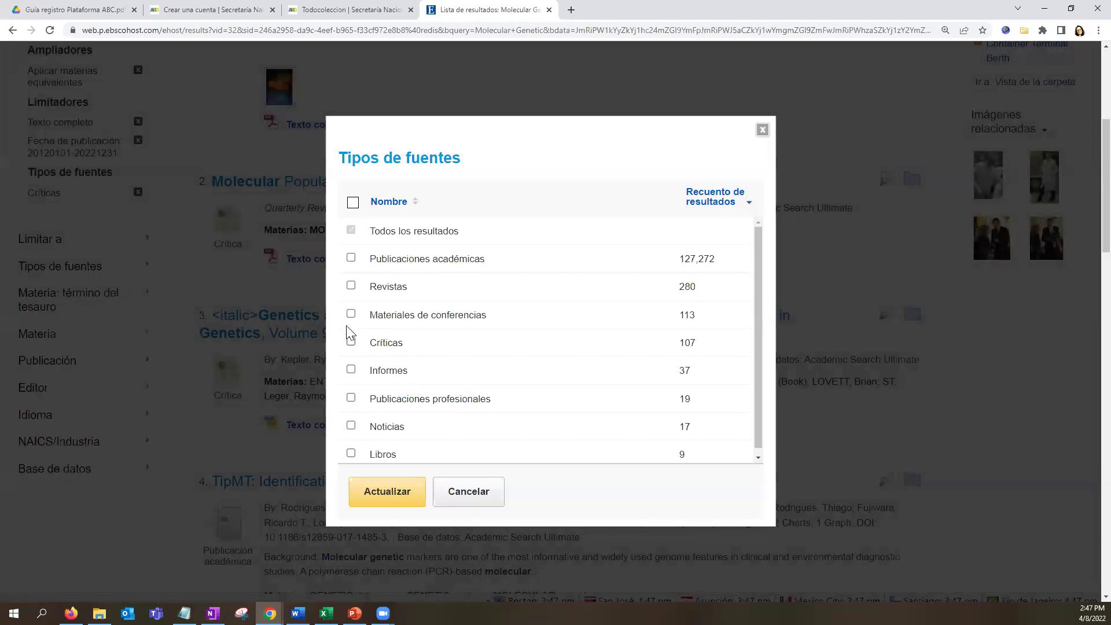
left_click(350, 314)
left_click(406, 495)
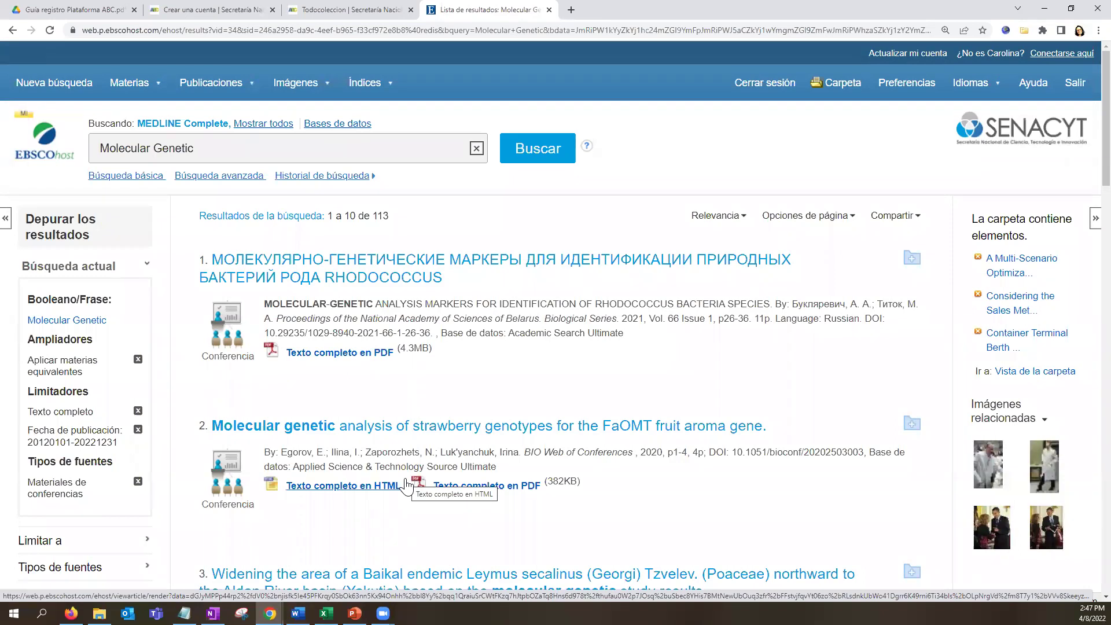
scroll(594, 464, "down", 6)
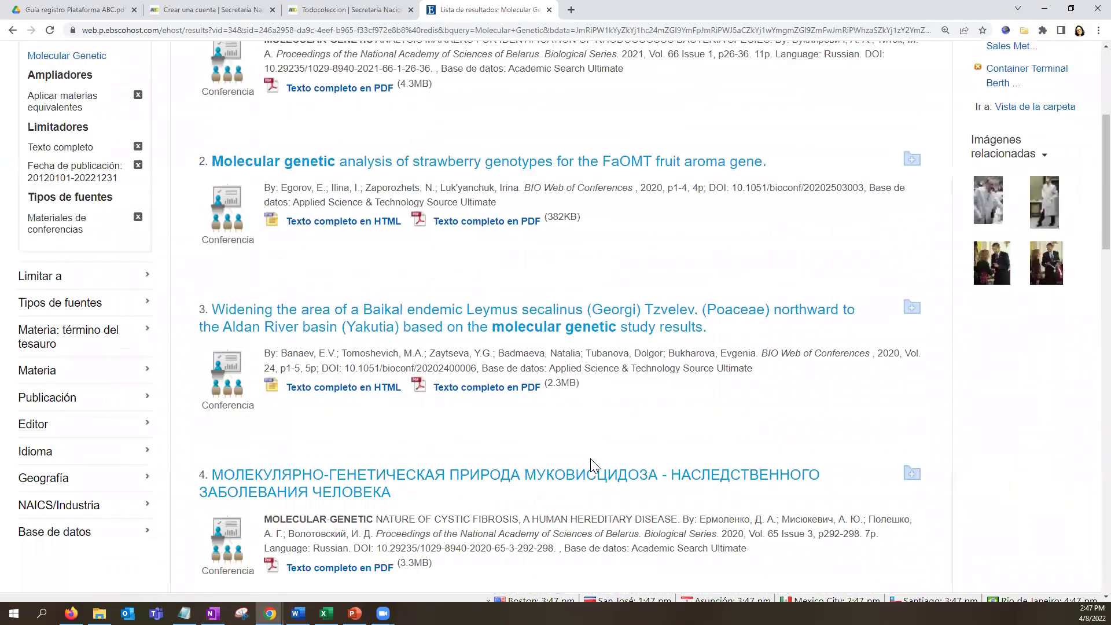
scroll(590, 459, "down", 2)
scroll(590, 459, "up", 7)
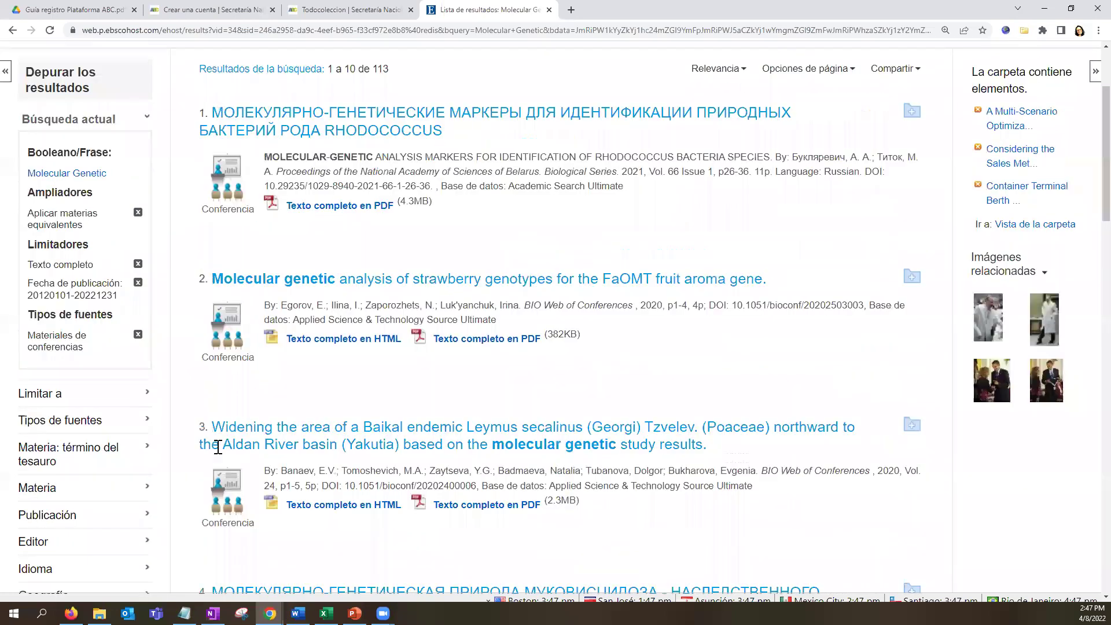
Remove the conference materials limit to restore all 127,767 results.
left_click(138, 424)
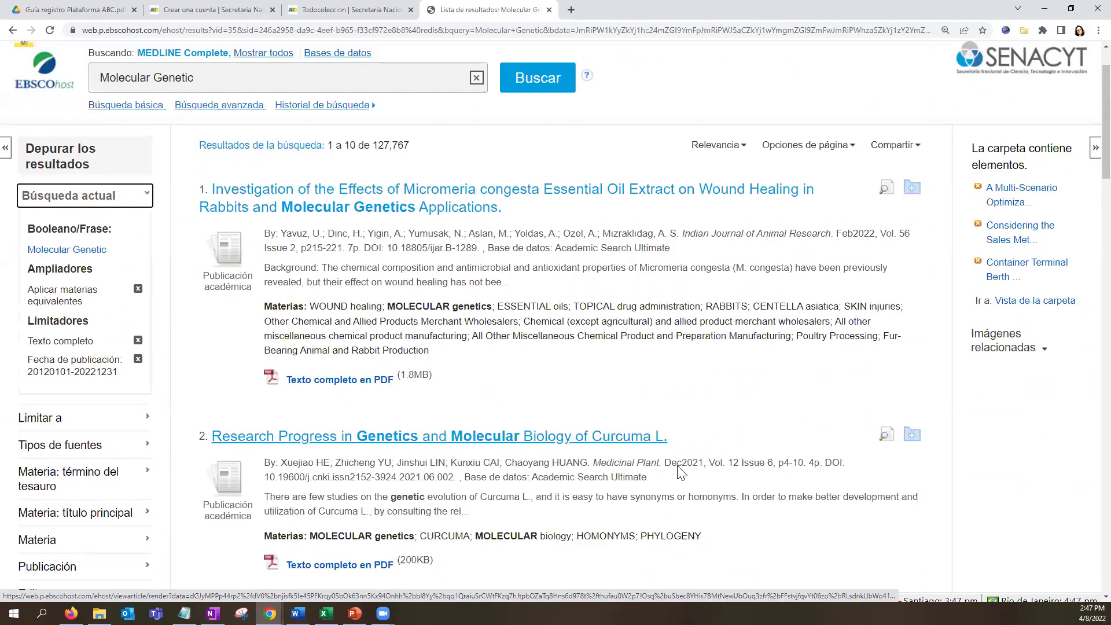
scroll(680, 471, "down", 5)
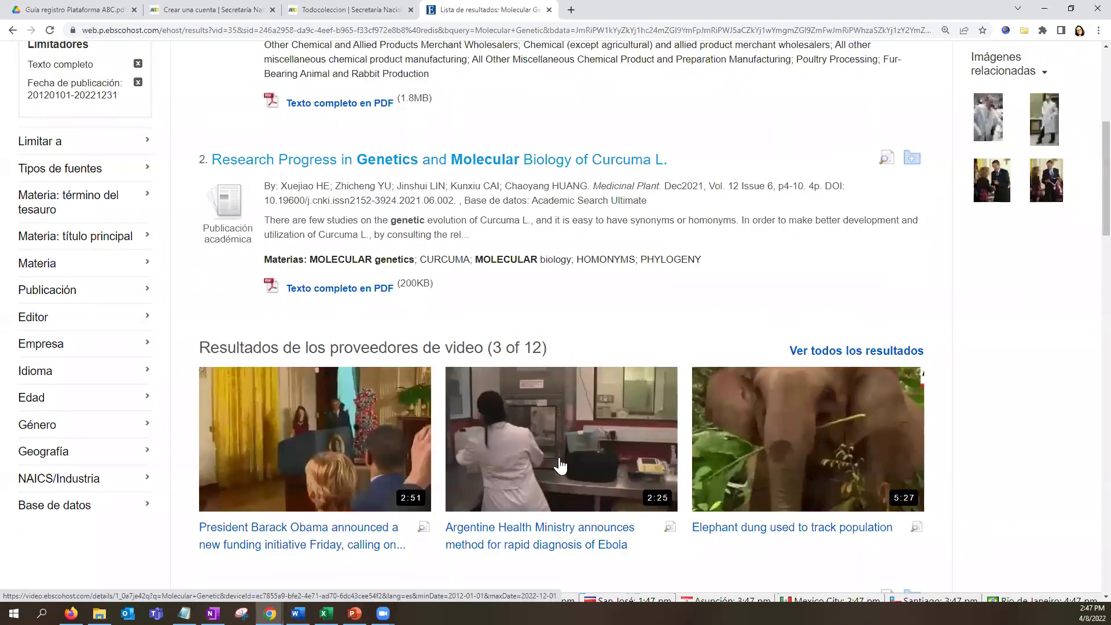
scroll(446, 469, "up", 6)
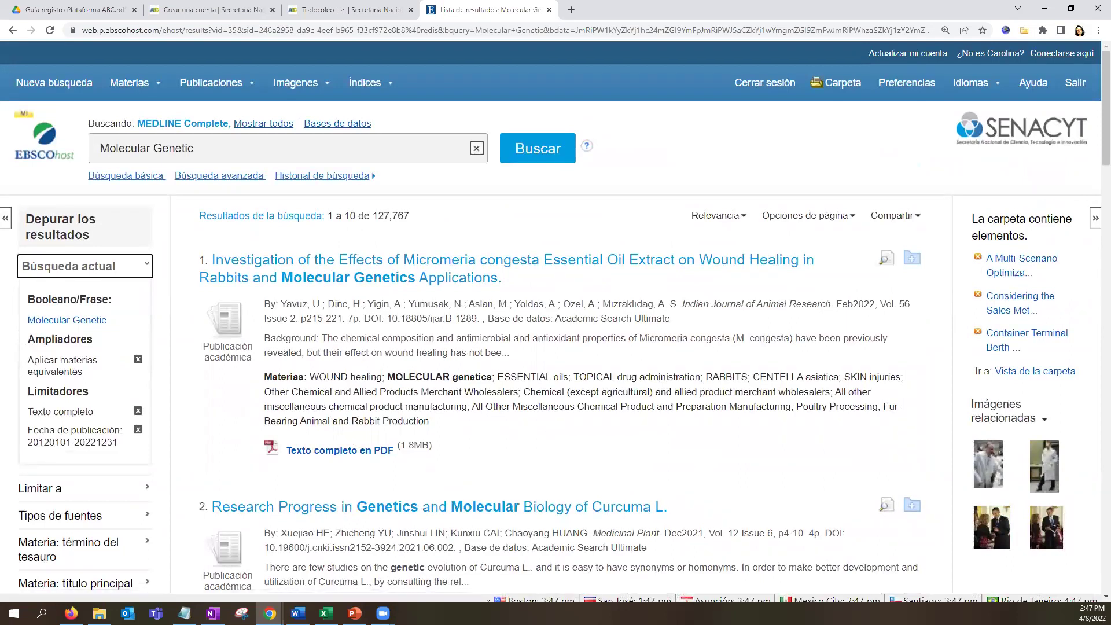
Replace the query with 'biodiversity' from the suggestions and run it, giving 104,795 results.
left_click(213, 154)
type("biove")
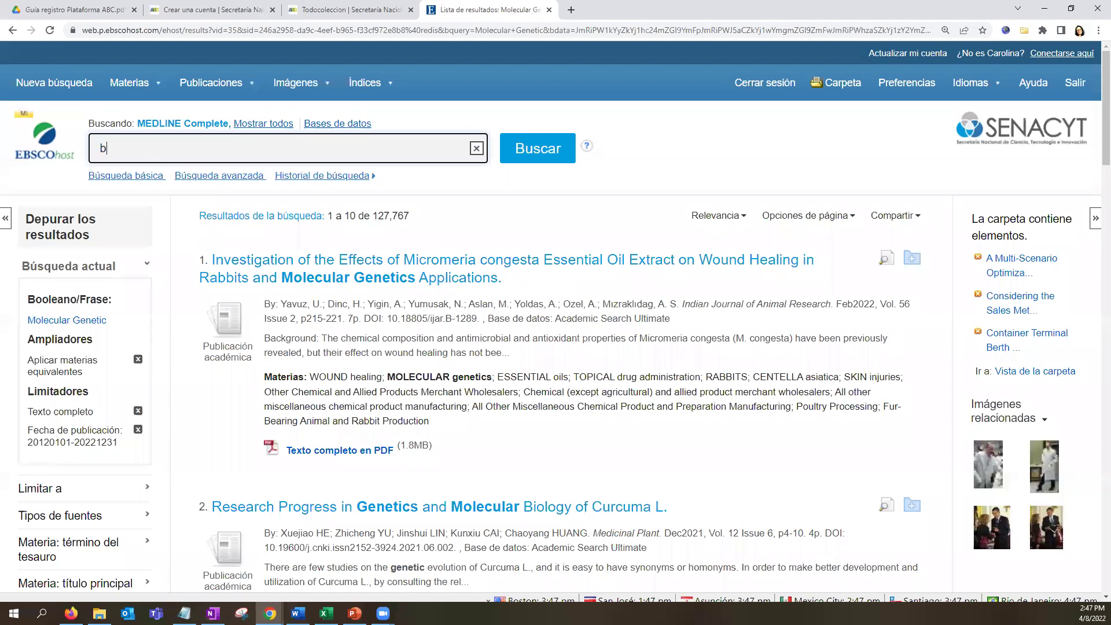
key("BackSpace")
key("BackSpace")
key("Down")
key("Down")
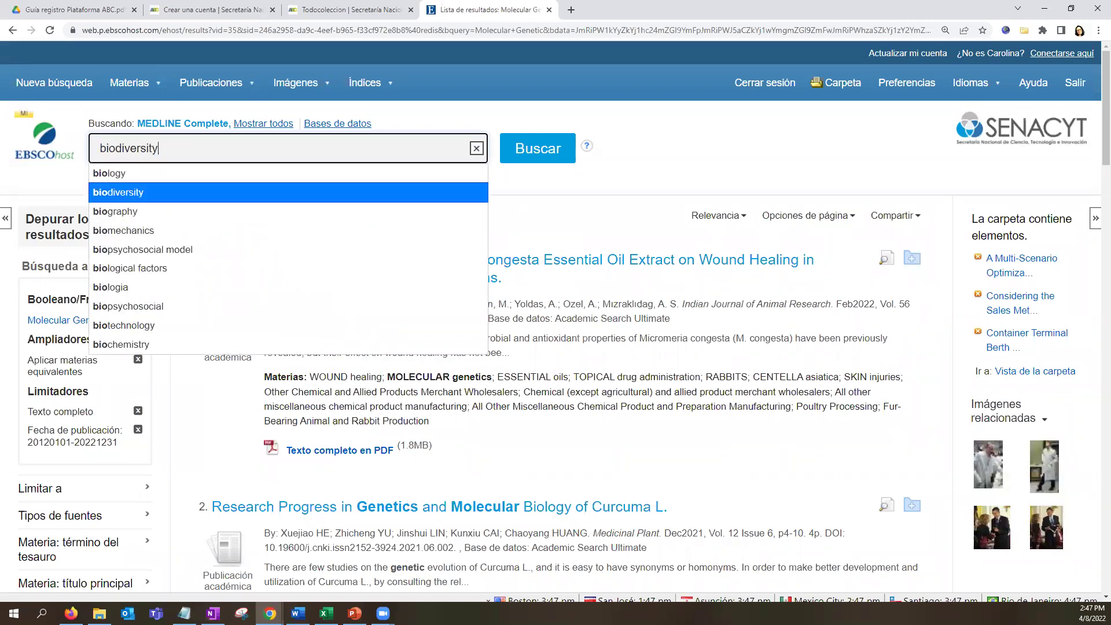
key("Return")
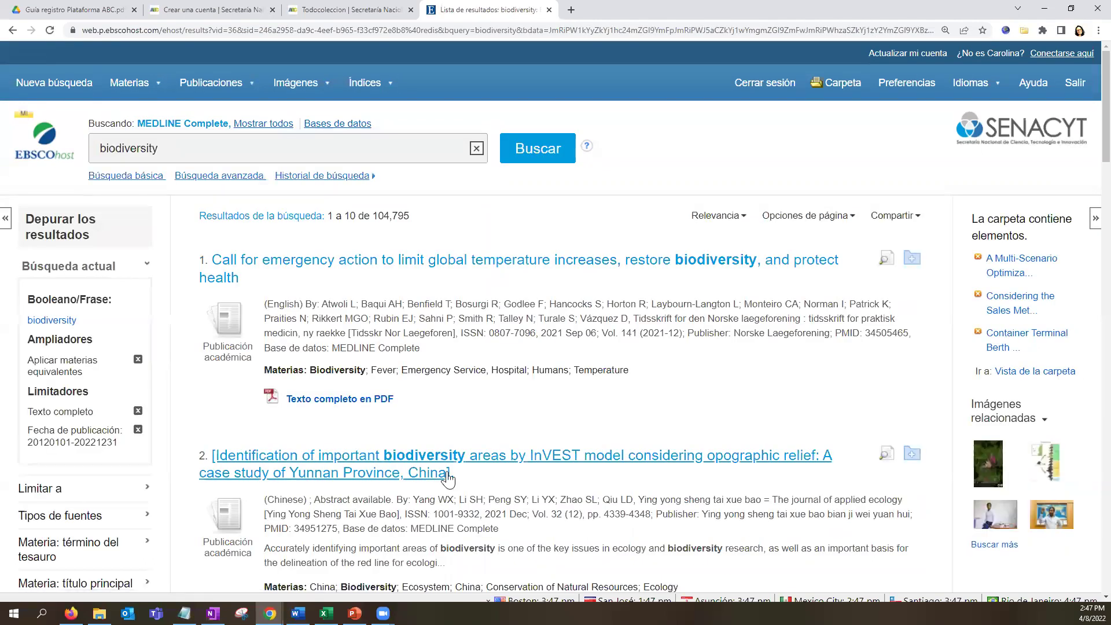
Scroll to the video provider section (3 of 175 biodiversity videos) and open the sheep video.
scroll(449, 473, "down", 1)
scroll(448, 473, "down", 5)
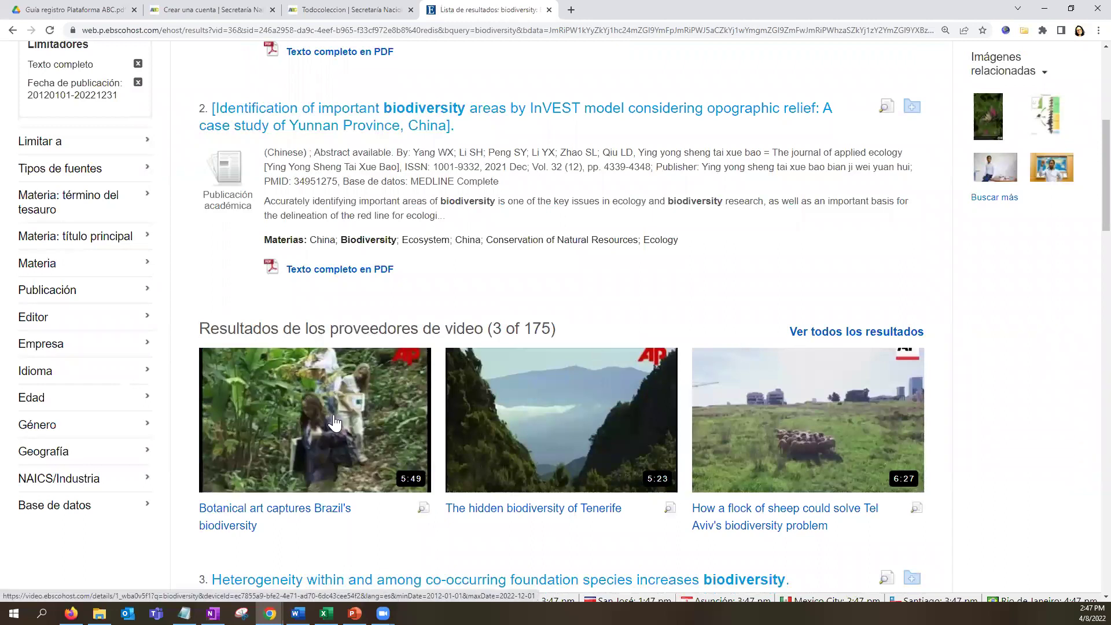
scroll(335, 423, "up", 6)
double_click(193, 148)
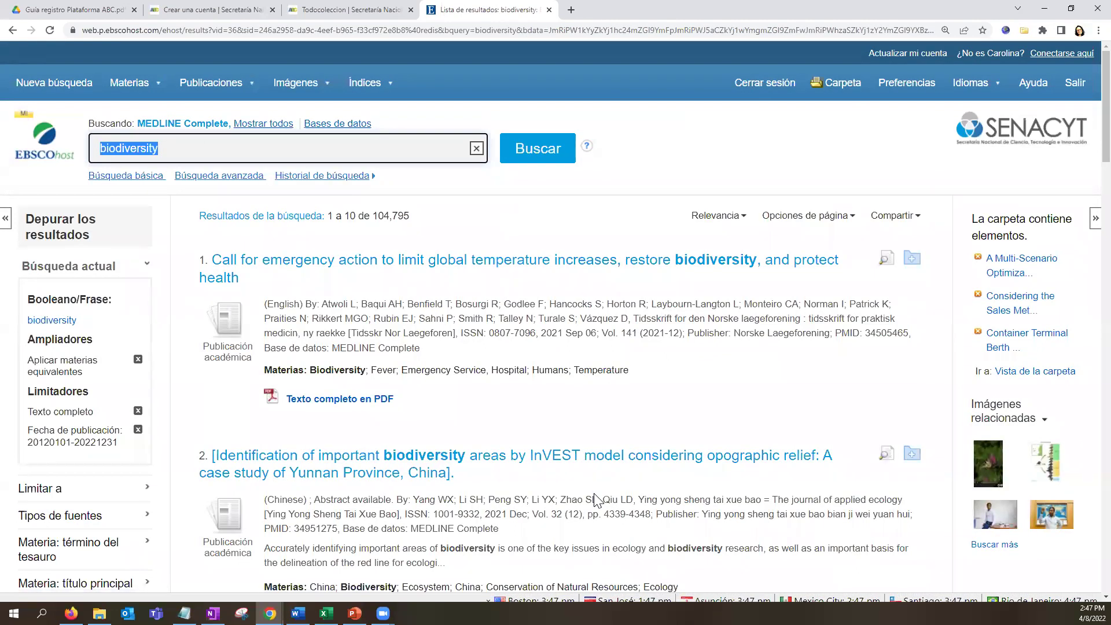
scroll(596, 499, "down", 6)
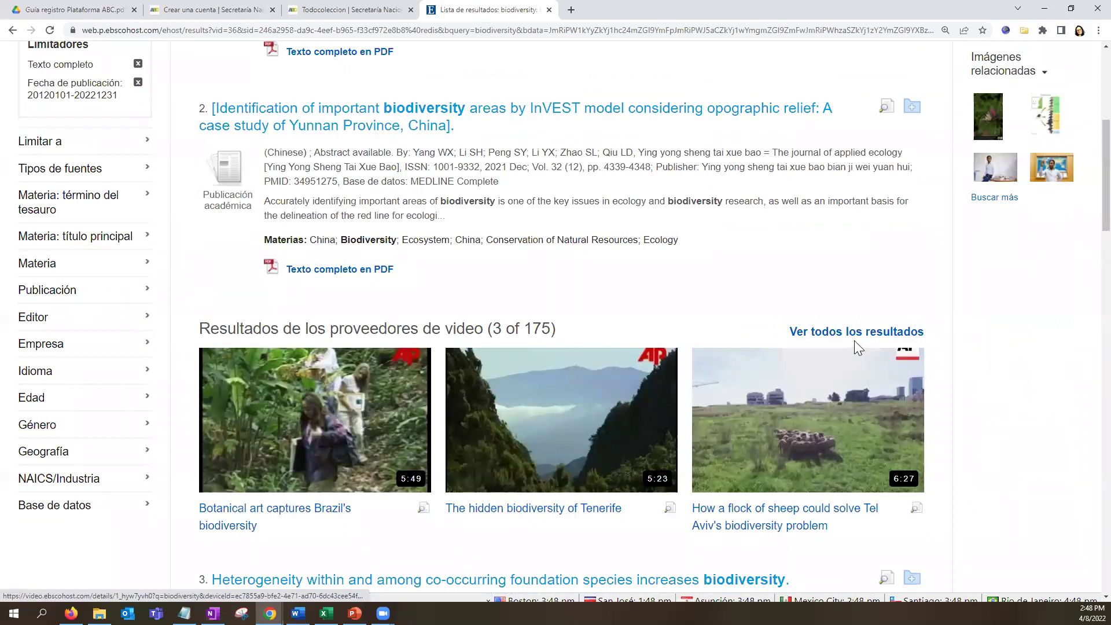
left_click(854, 409)
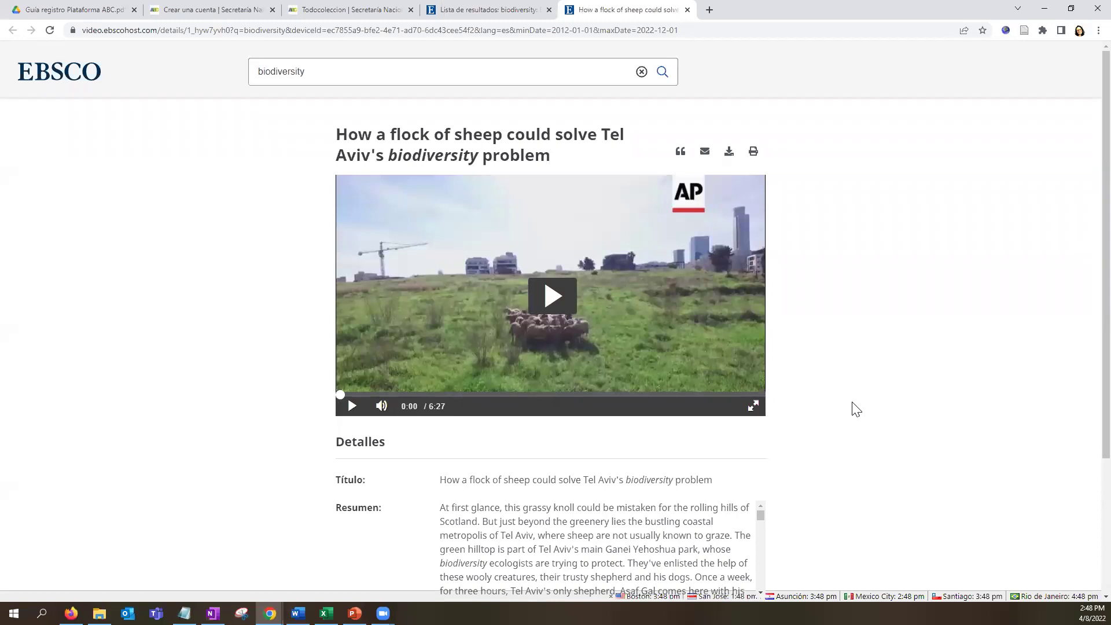
Scroll through the details and summary of the 6:27 AP video on sheep in Tel Aviv.
scroll(849, 467, "down", 3)
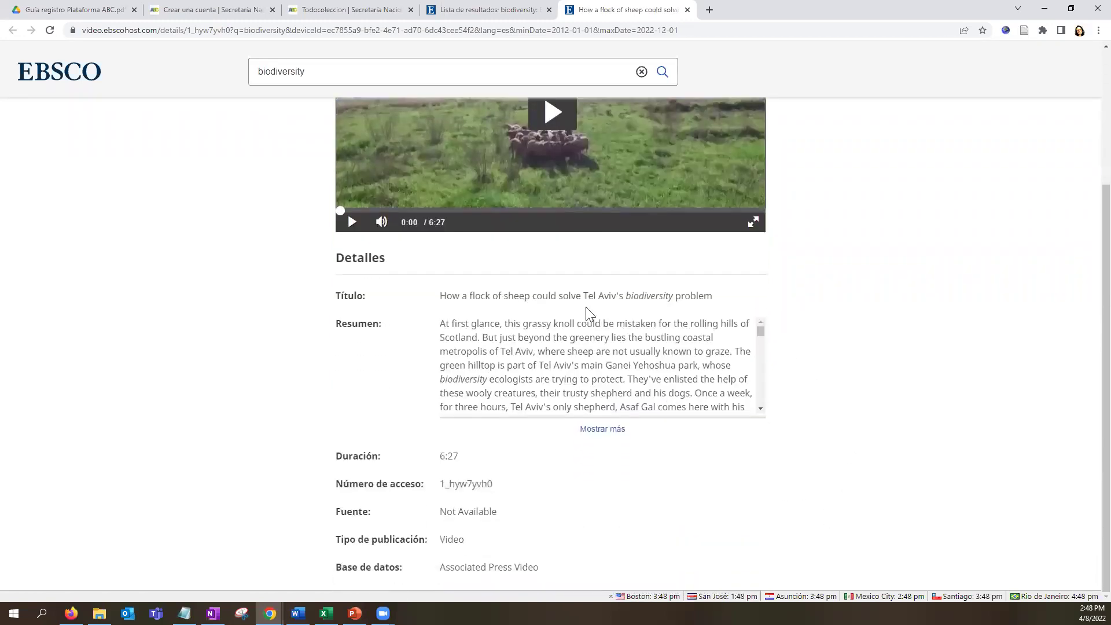
scroll(517, 373, "down", 5)
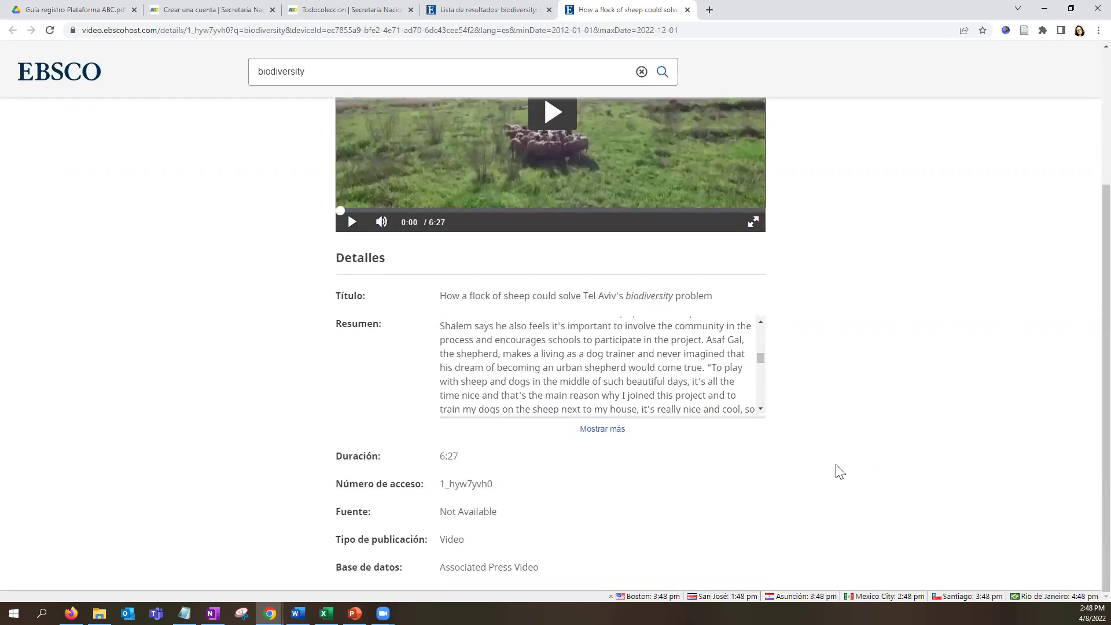
scroll(840, 472, "up", 3)
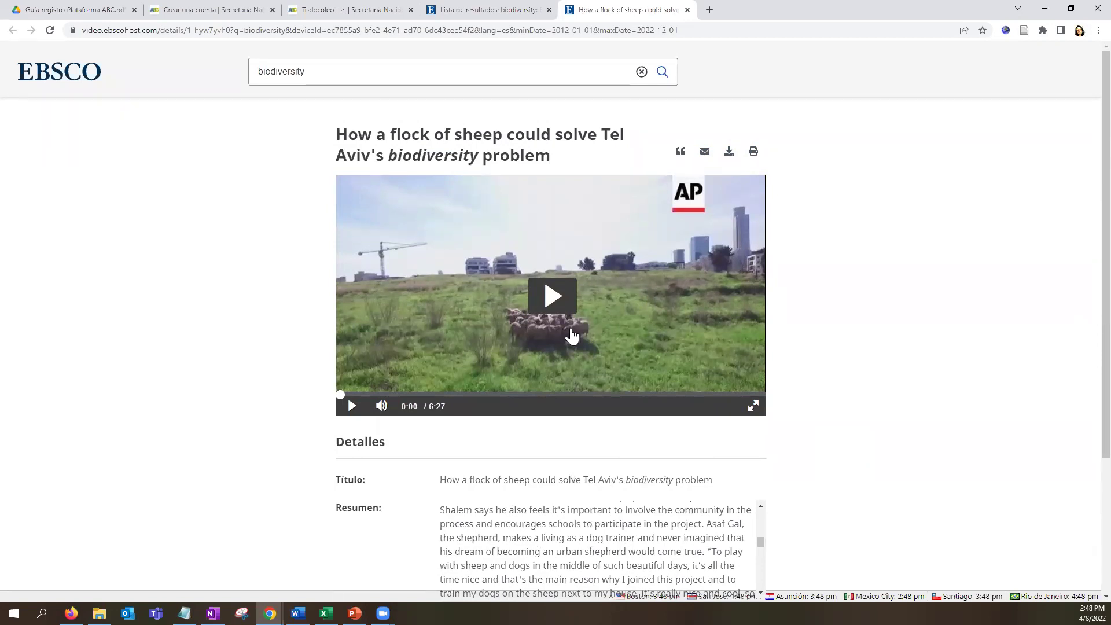
left_click(681, 152)
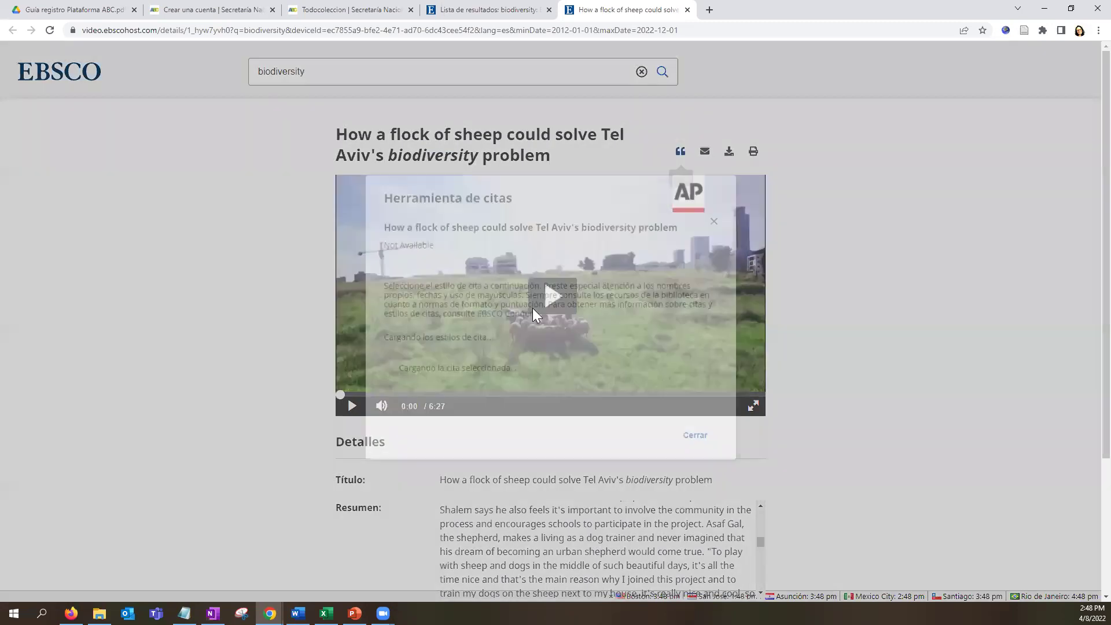
left_click(494, 326)
scroll(466, 393, "down", 3)
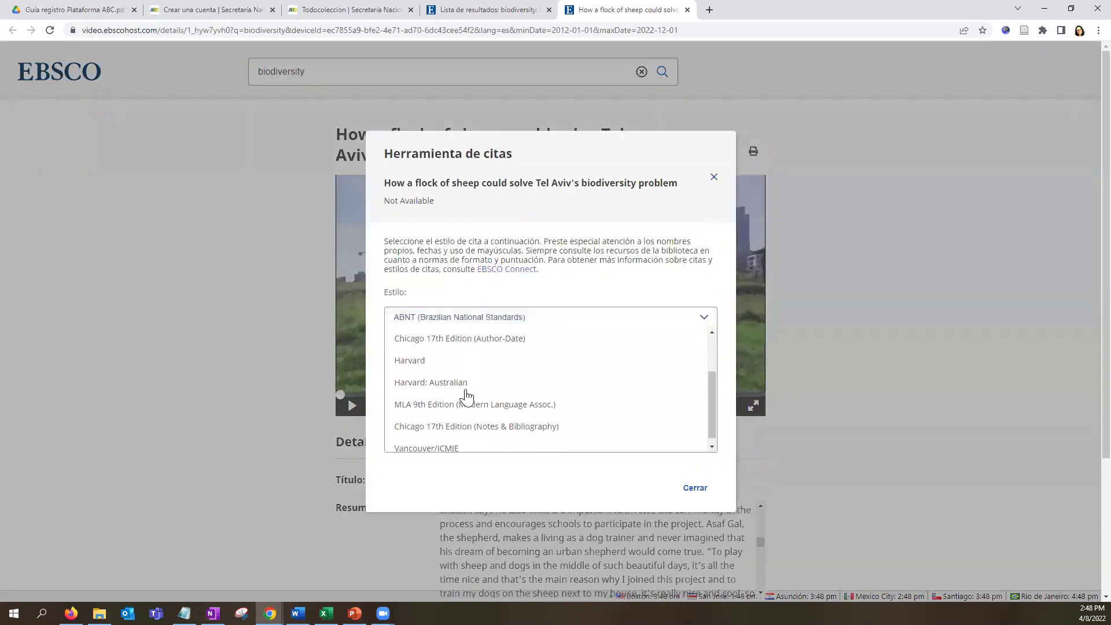
left_click(714, 177)
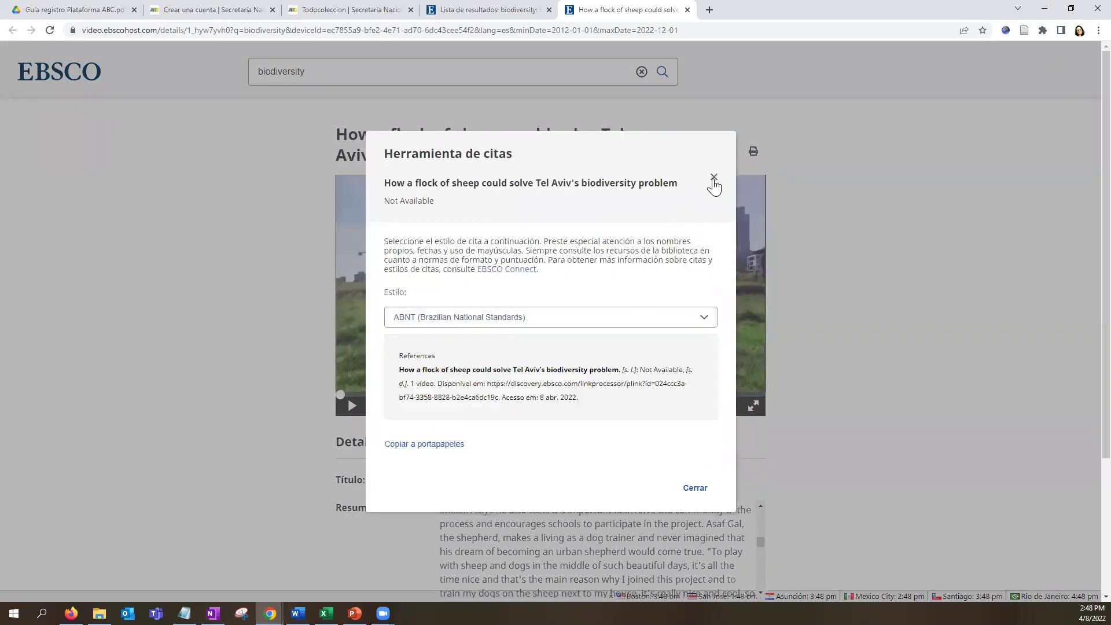
left_click(714, 177)
left_click(341, 74)
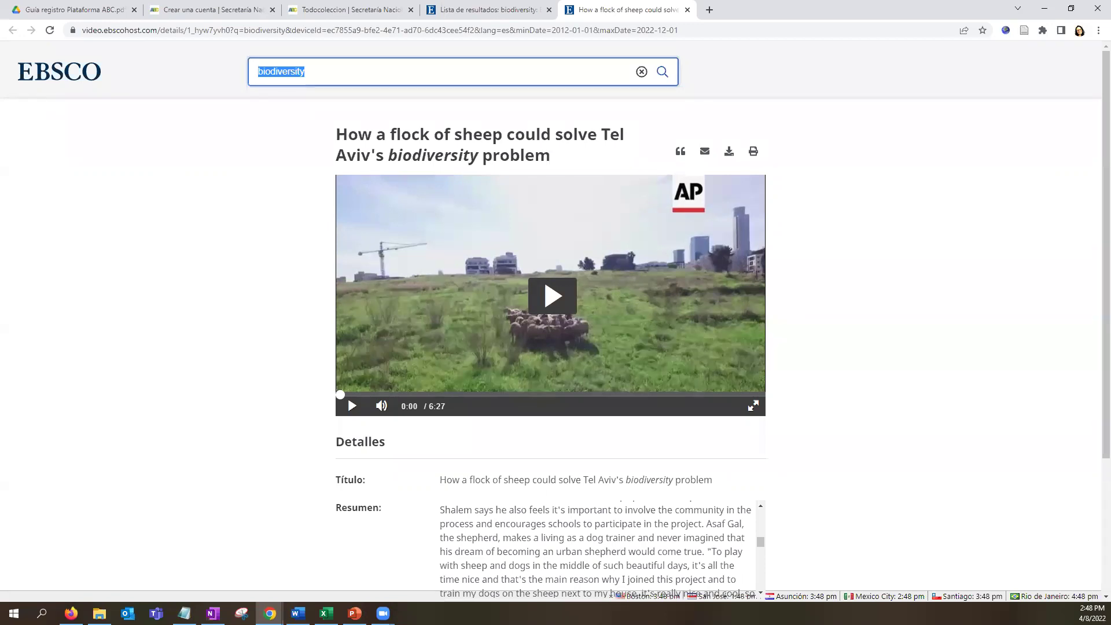
Search the video collection for 'Panama', bringing up 395 video results.
type("Prue")
key("BackSpace")
key("BackSpace")
key("BackSpace")
type("anama")
key("Return")
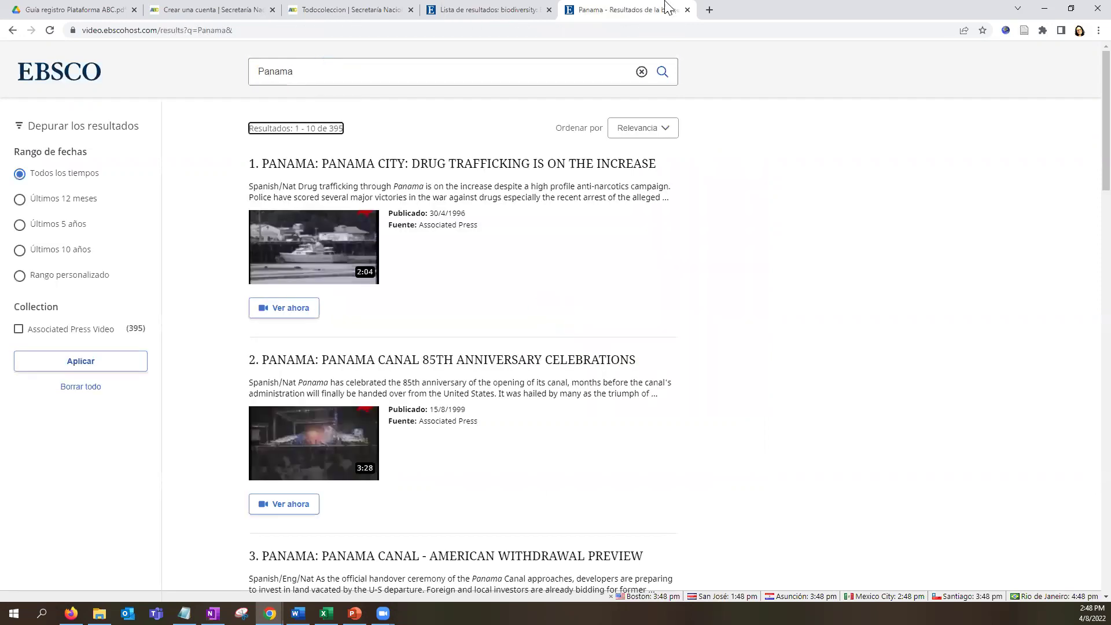
Switch between the biodiversity and Panama video tabs, ending on the biodiversity result list.
left_click(466, 10)
scroll(325, 284, "up", 5)
double_click(97, 149)
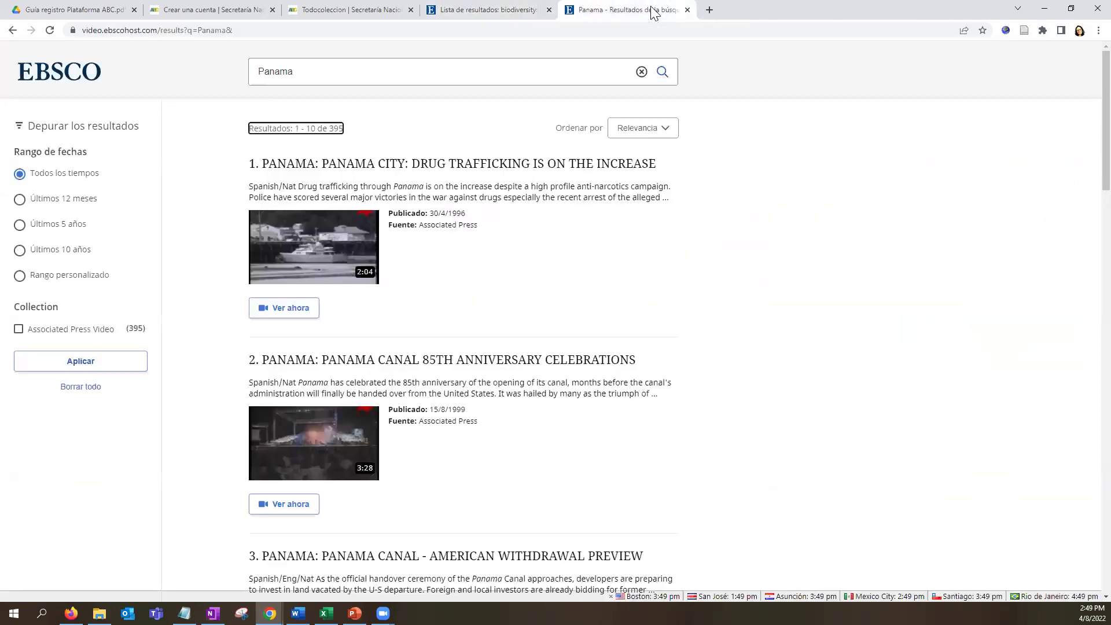
left_click(652, 10)
left_click(480, 10)
Preview the related images beside the biodiversity results, including the 'Diversity and Adaptation' finch diagram.
scroll(814, 371, "down", 3)
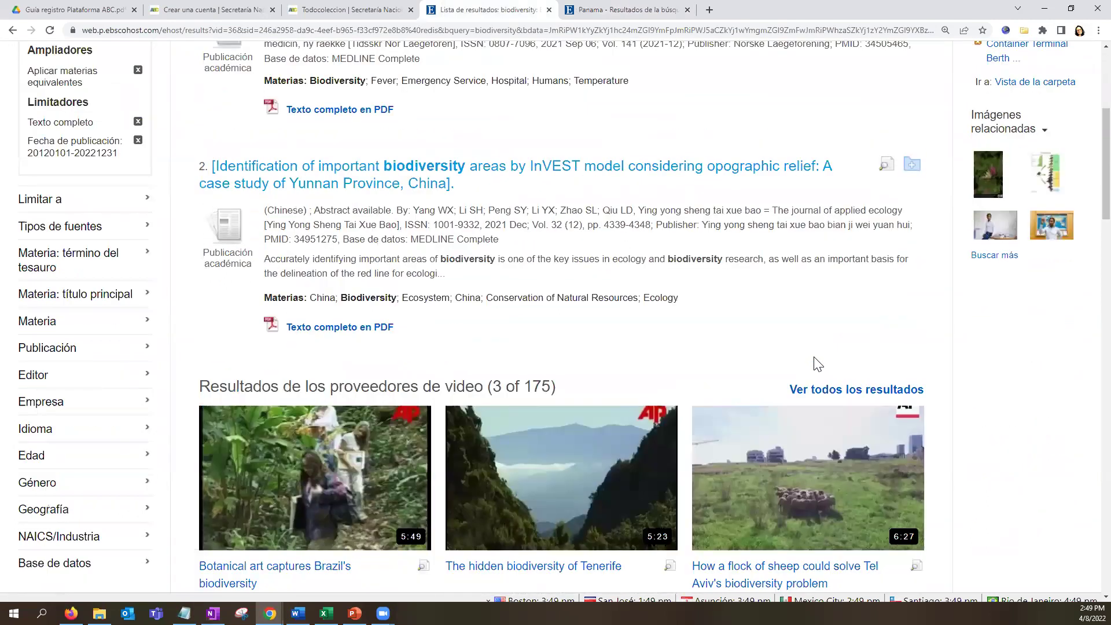
scroll(1022, 380, "up", 1)
scroll(668, 283, "up", 4)
mouse_move(296, 87)
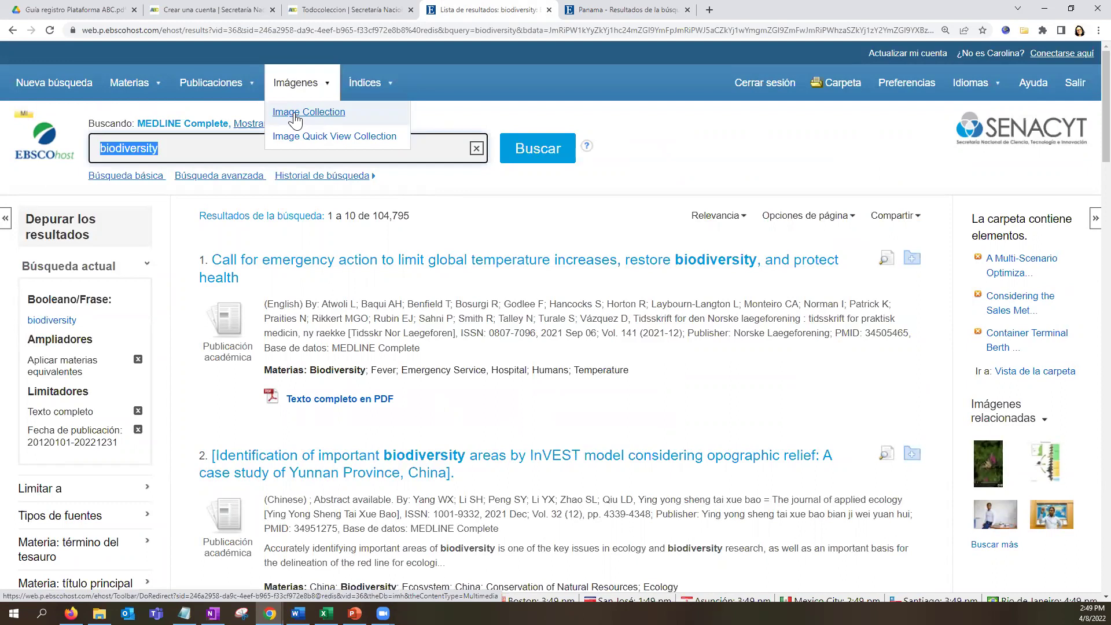
scroll(1080, 394, "down", 2)
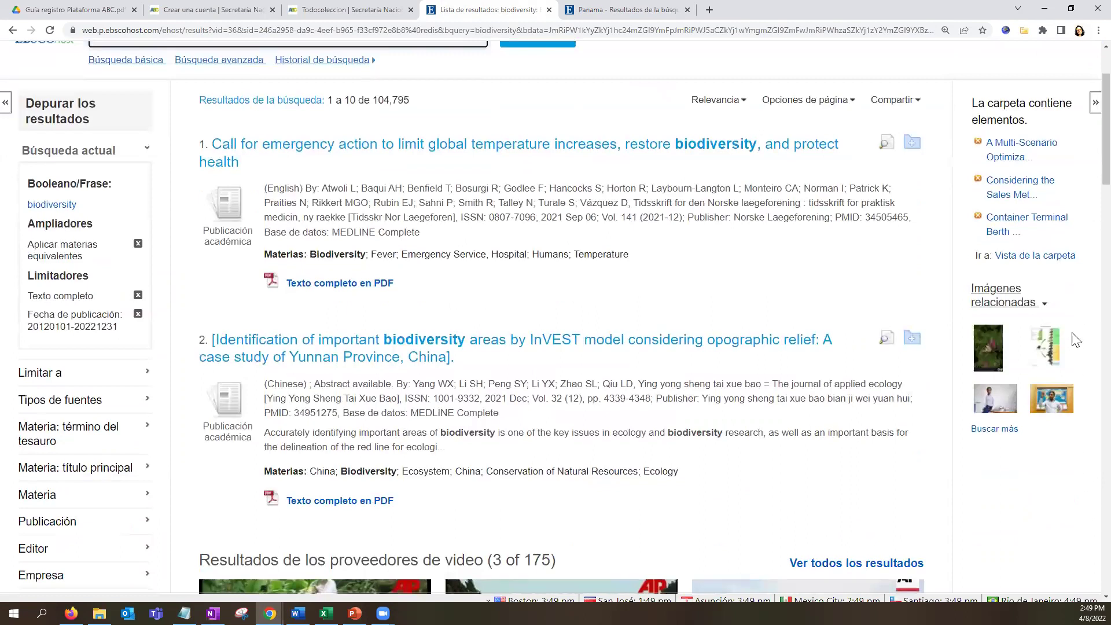
mouse_move(1062, 398)
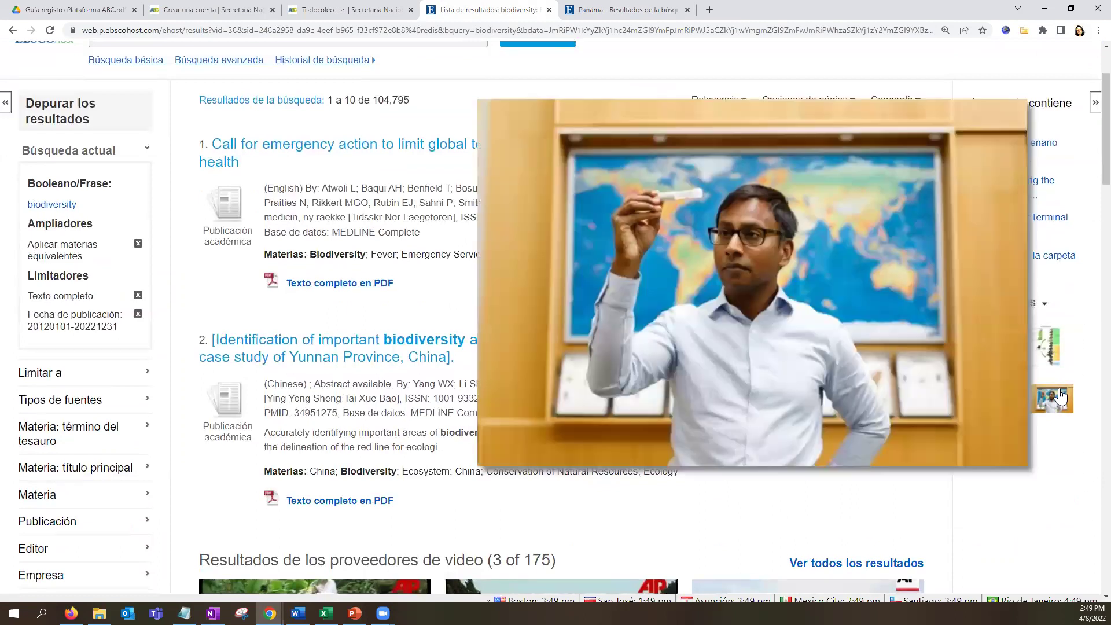
mouse_move(995, 356)
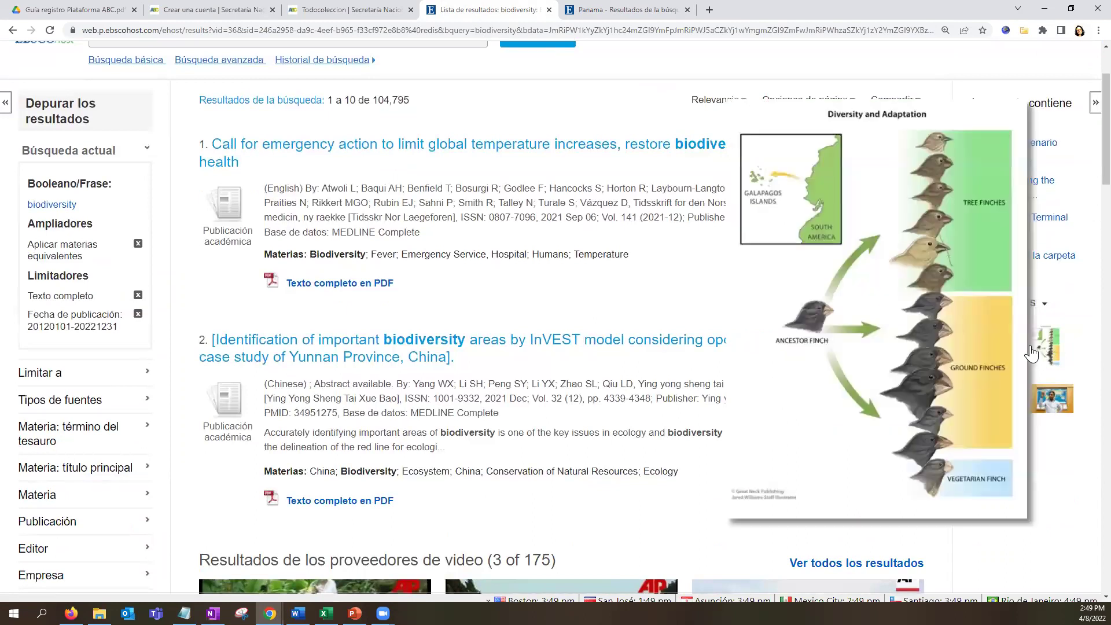
Open the 'Diversity and Adaptation' finch image record, item 2 of 138, and select its title.
left_click(1051, 353)
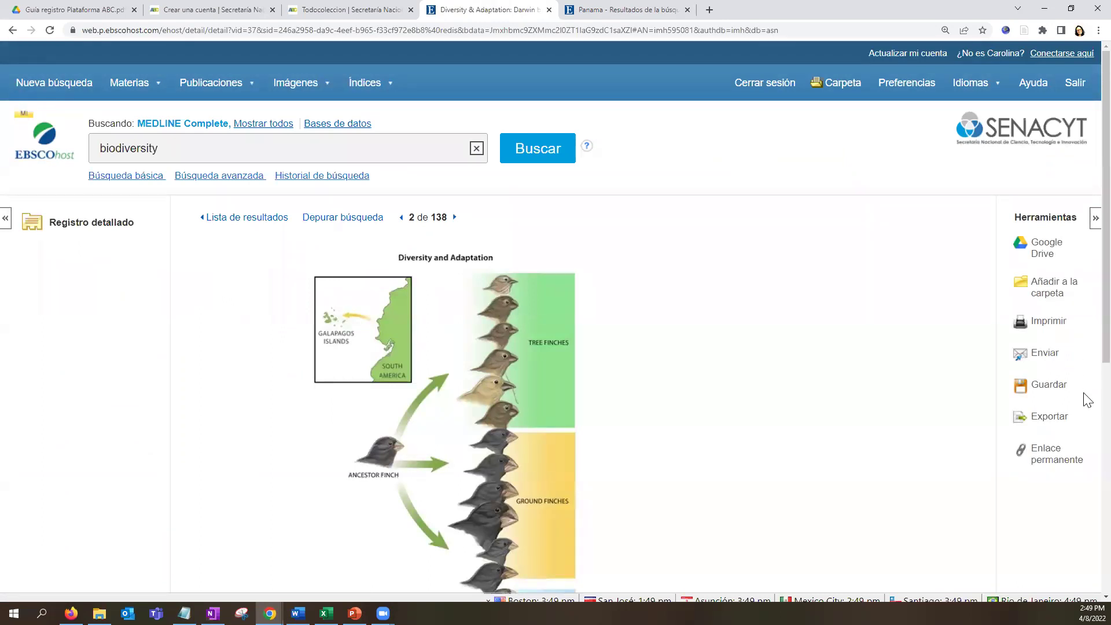
scroll(880, 450, "down", 5)
scroll(877, 450, "down", 1)
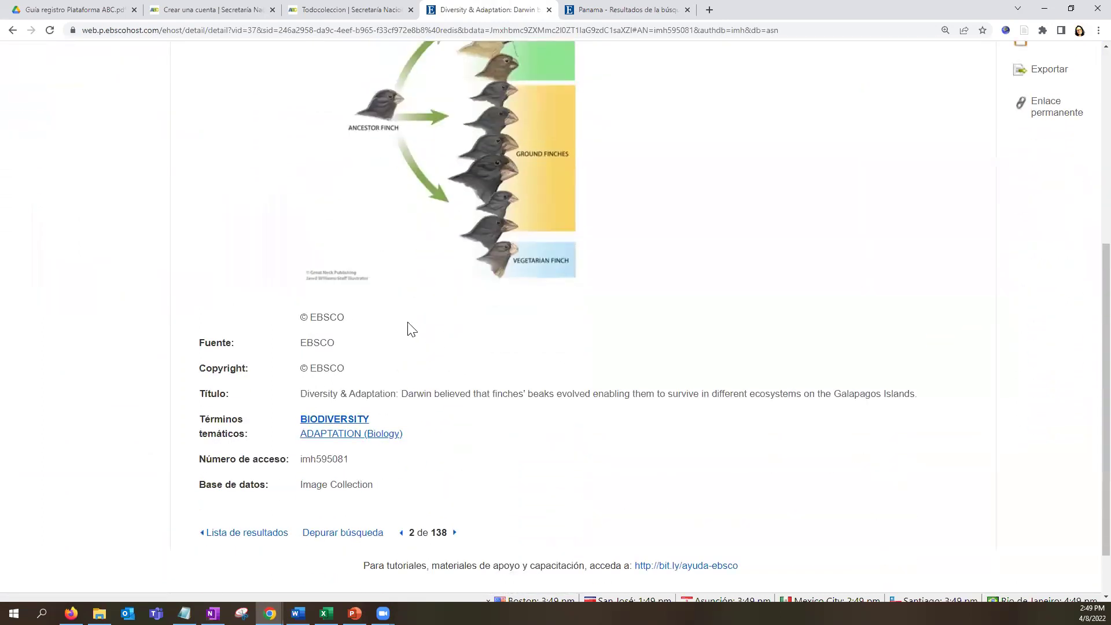
left_click_drag(294, 394, 991, 394)
scroll(617, 448, "down", 1)
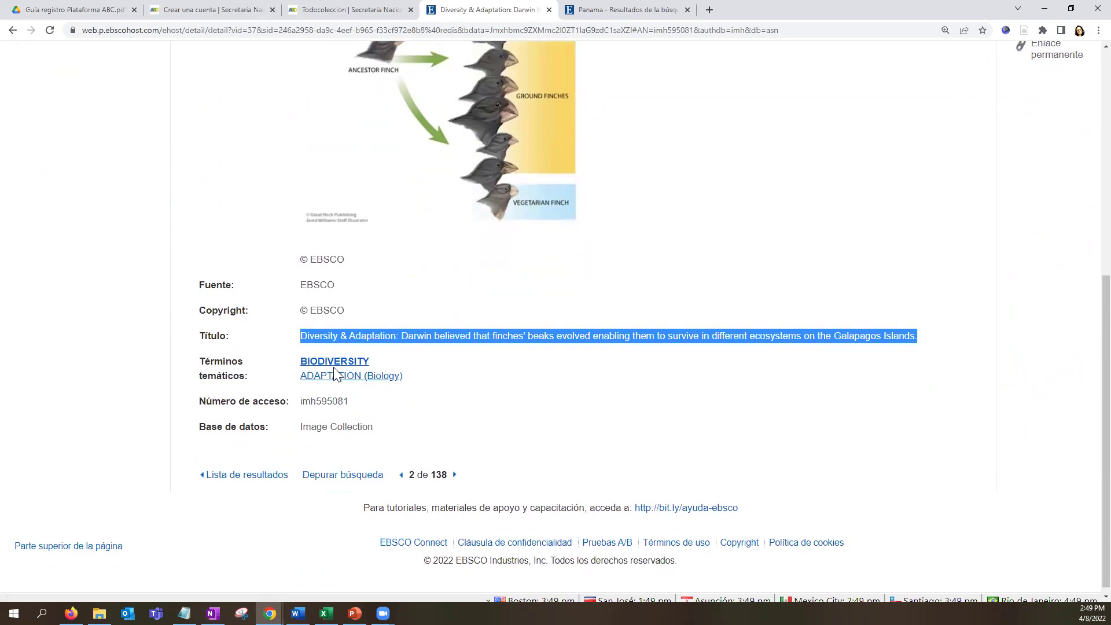
scroll(1001, 430, "up", 5)
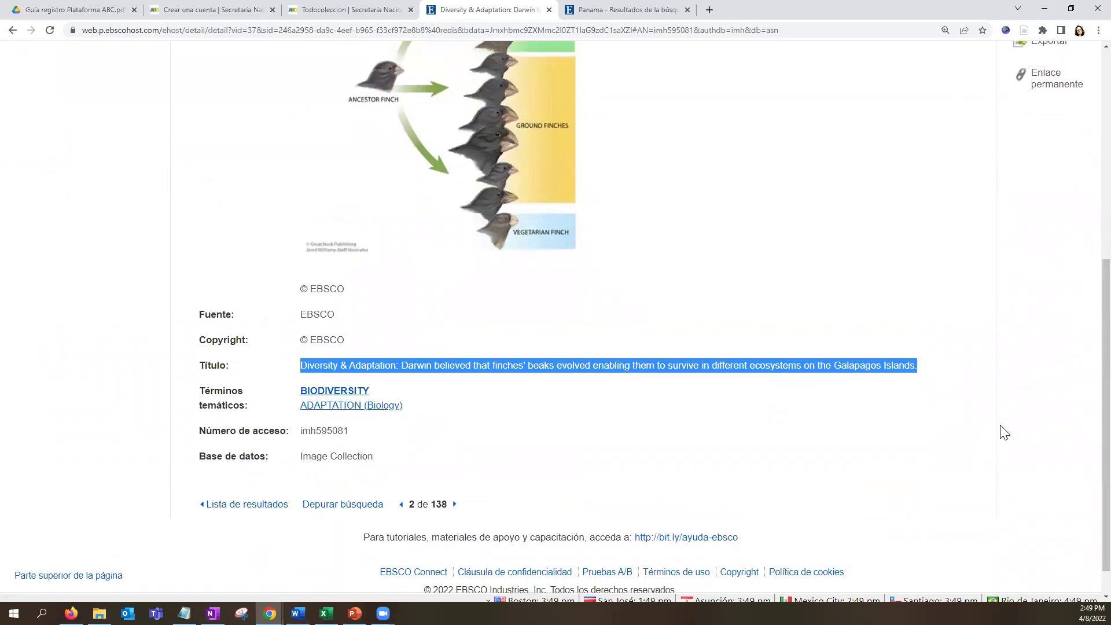
Add the finch image to the folder and return to the result list.
left_click_drag(1021, 168, 1072, 467)
left_click(1071, 467)
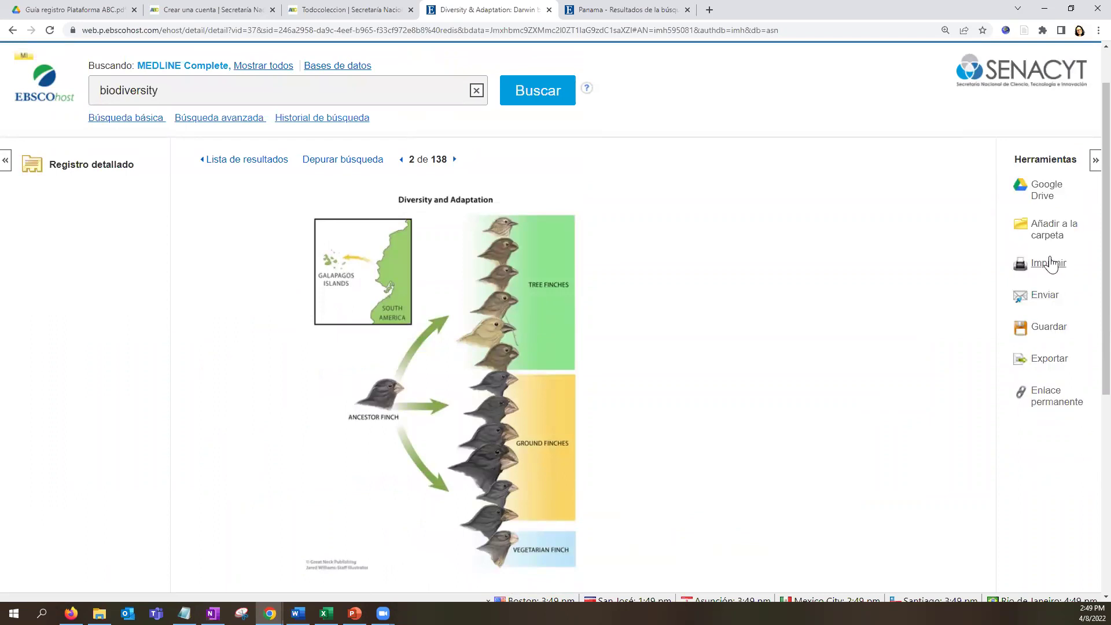
left_click(1049, 234)
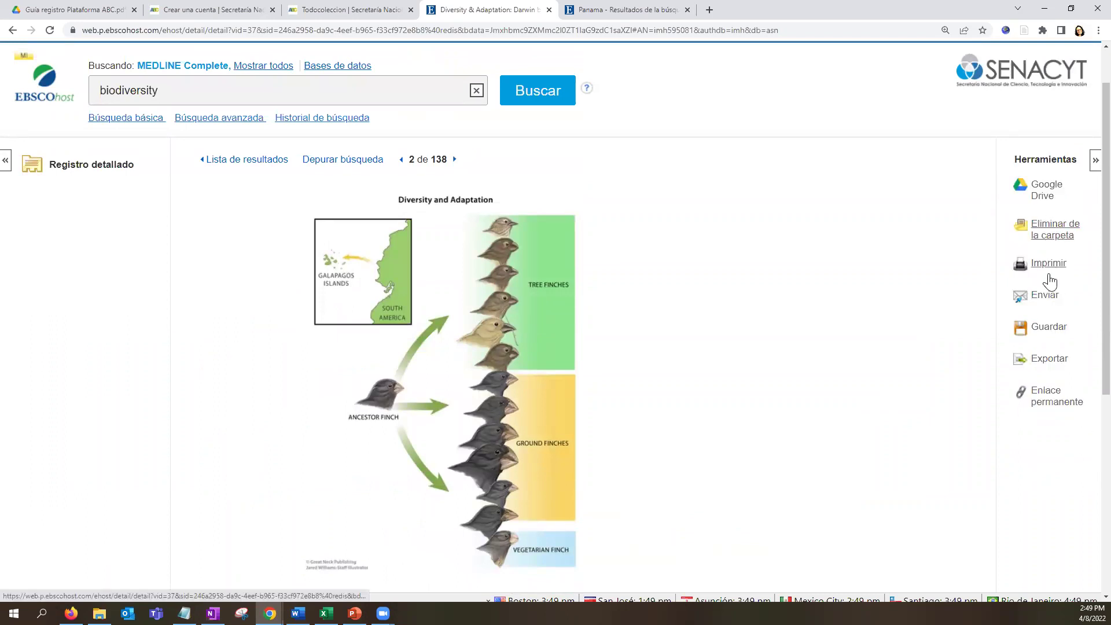
scroll(1043, 420, "up", 1)
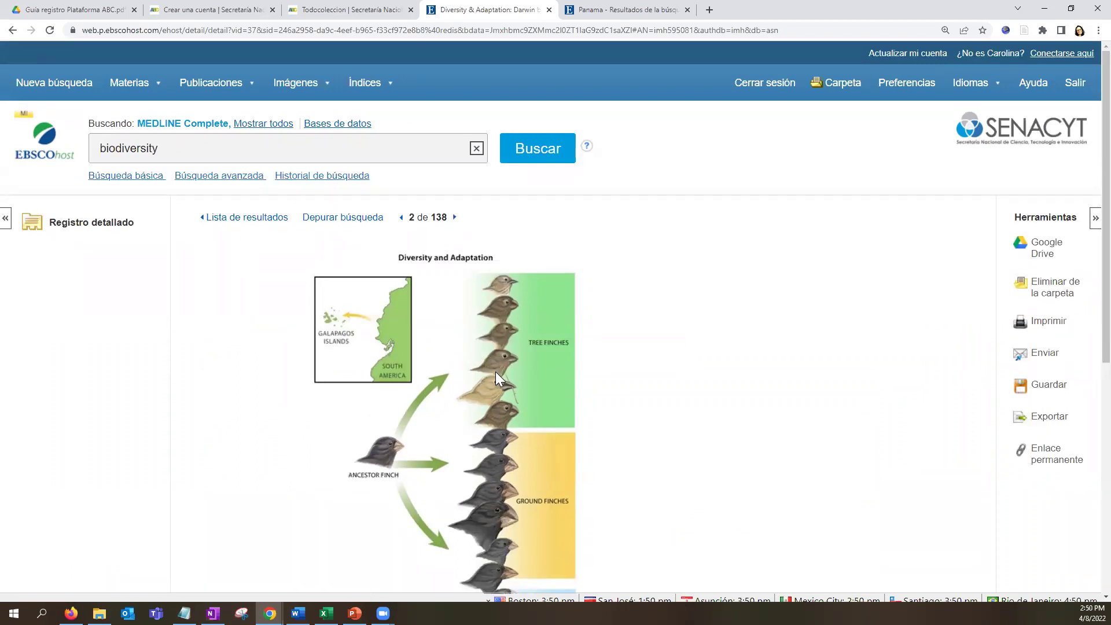
left_click(260, 223)
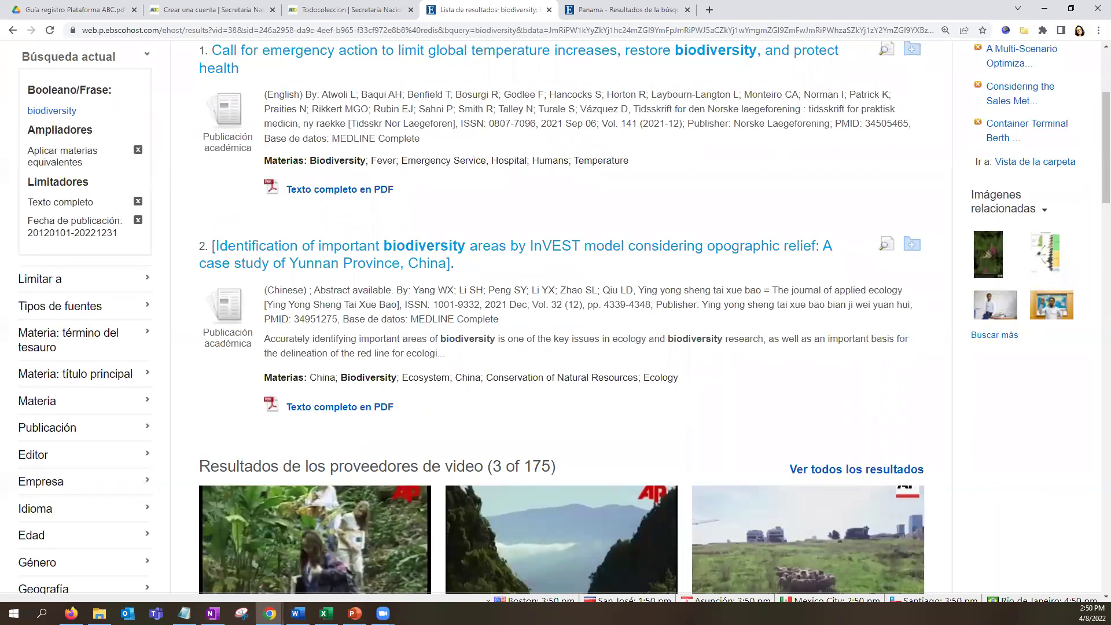
Bring Firefox forward and scroll to the top of the biodiversity results, items 1–10 of 104,795.
left_click(72, 614)
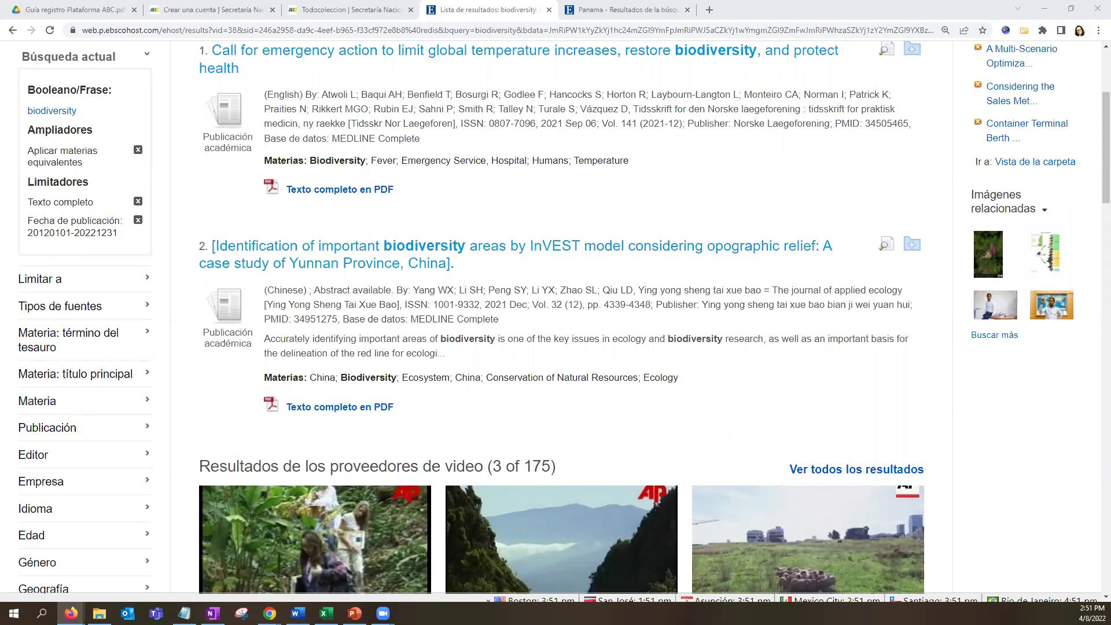
scroll(479, 500, "up", 4)
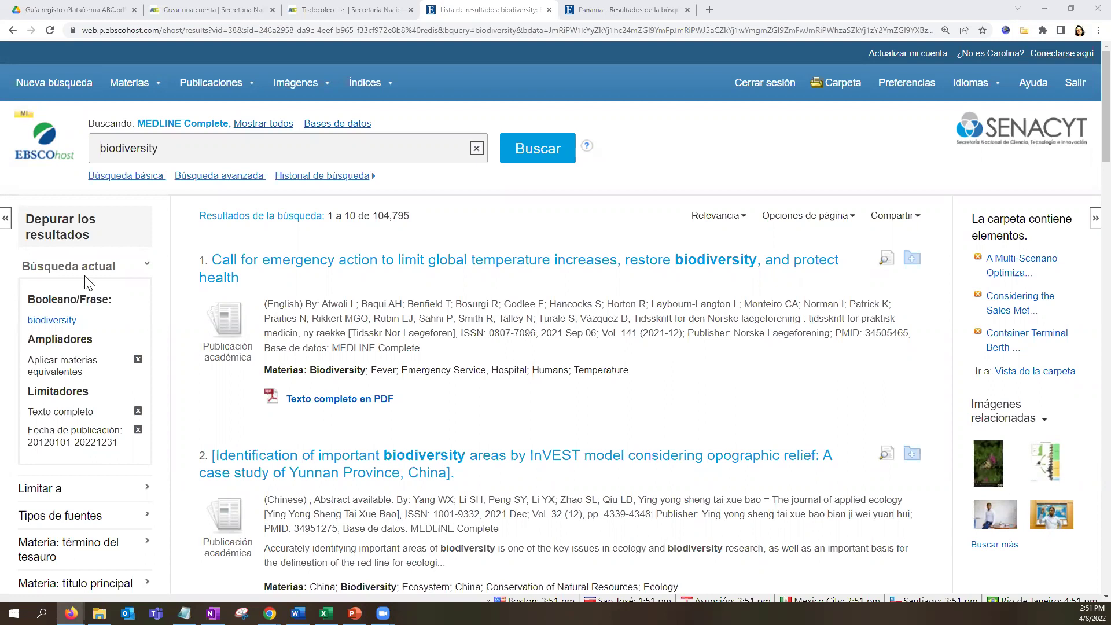
Search for the pasted title 'Artificial intelligence stenosis diagnosis in coronary CTA' instead of biodiversity.
double_click(176, 152)
key("BackSpace")
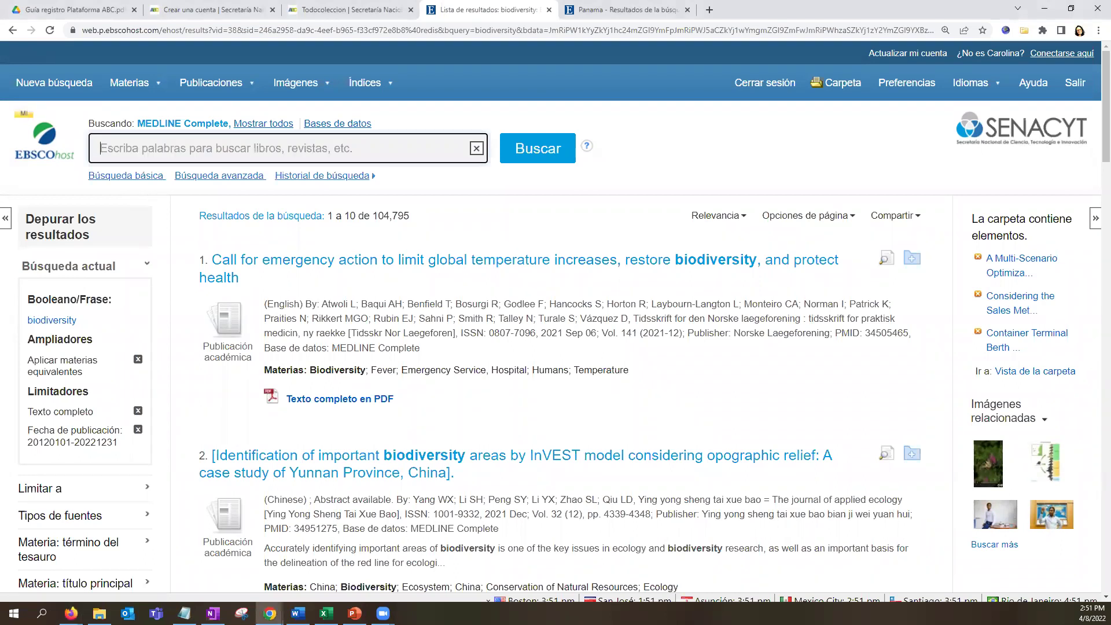
type("Artificial intelligence stenosis diagnosis in coronary CTA: effect on the performance and consistency of readers with less cardiovascular experience")
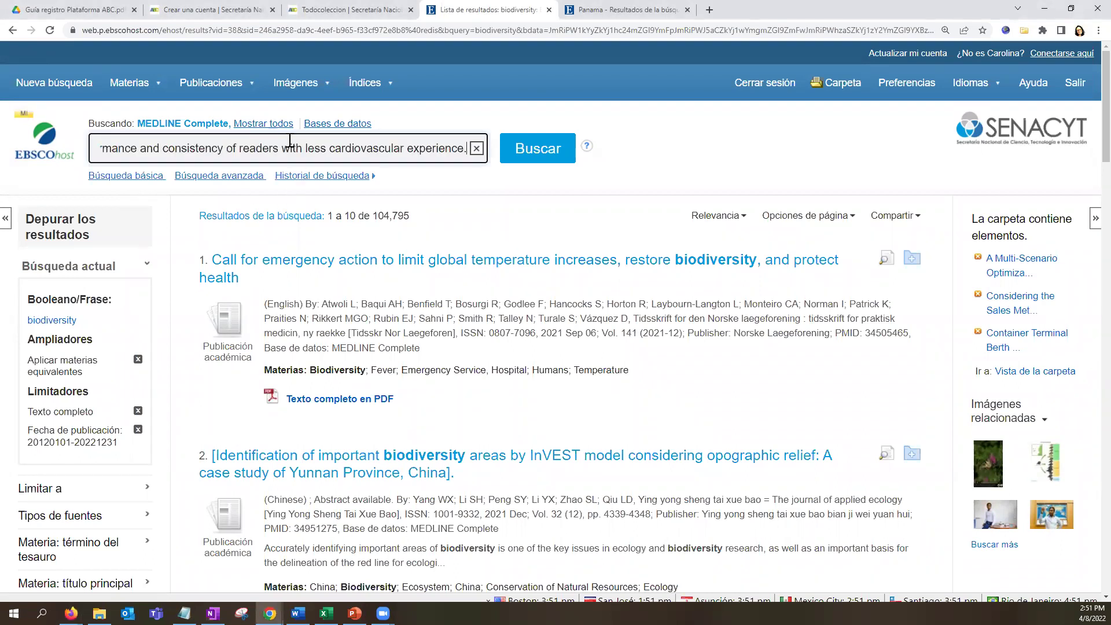
triple_click(287, 148)
triple_click(319, 150)
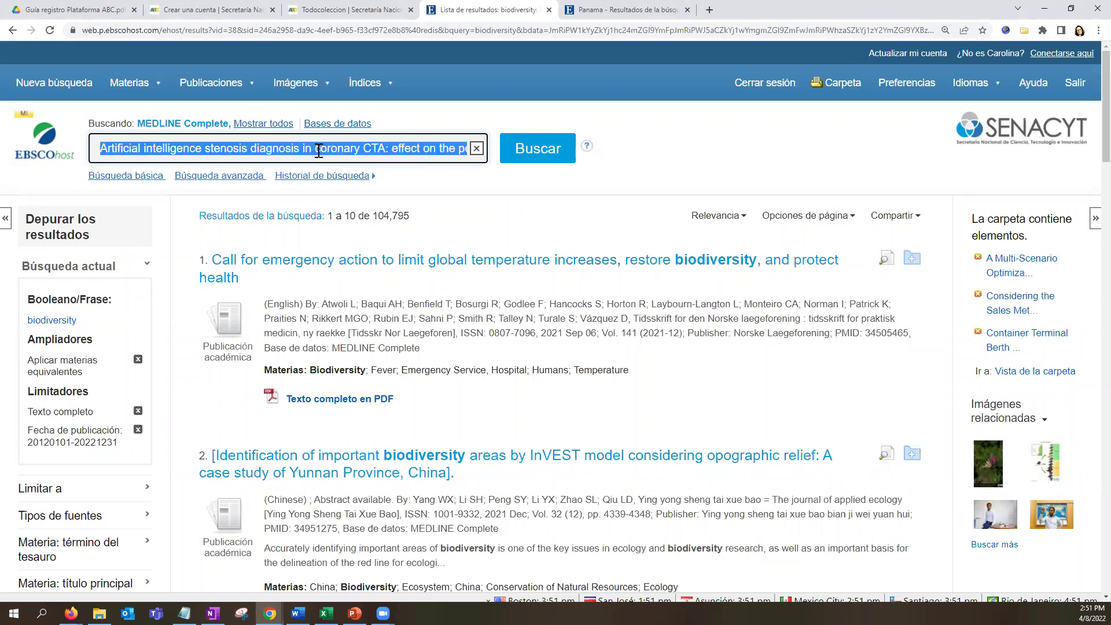
left_click(538, 161)
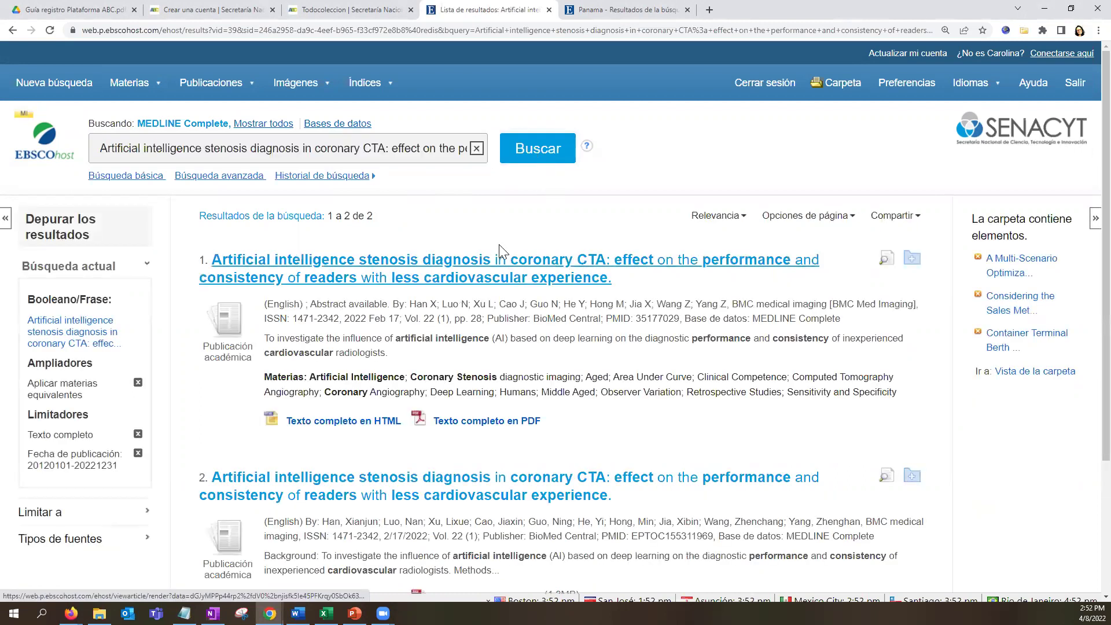
Check the 2 resulting articles, then erase the query from the search box.
scroll(444, 266, "down", 2)
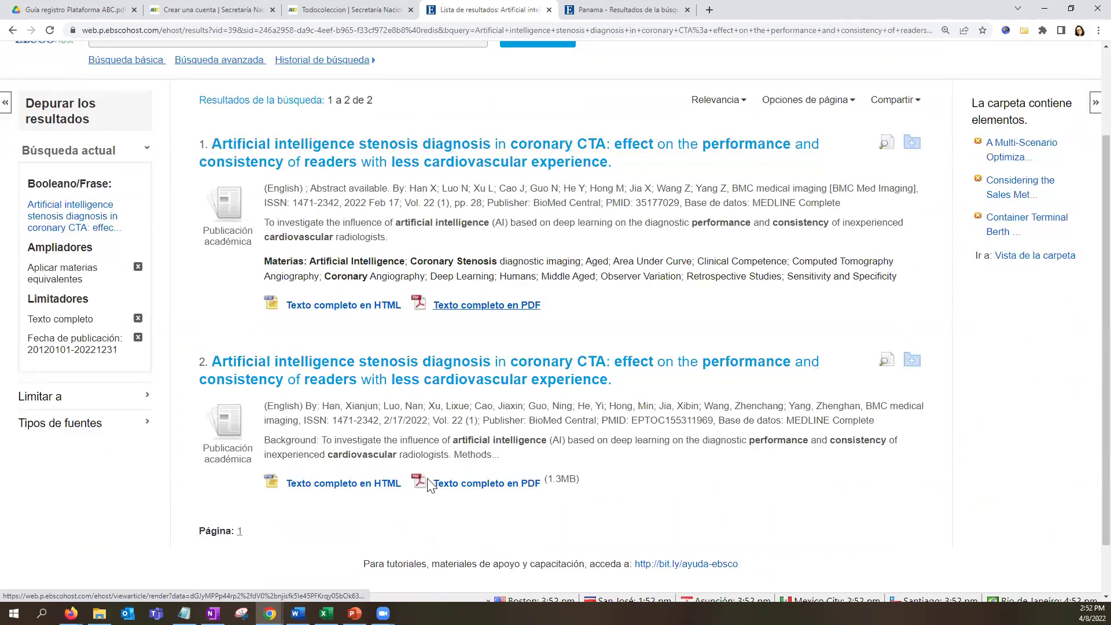
scroll(498, 484, "up", 2)
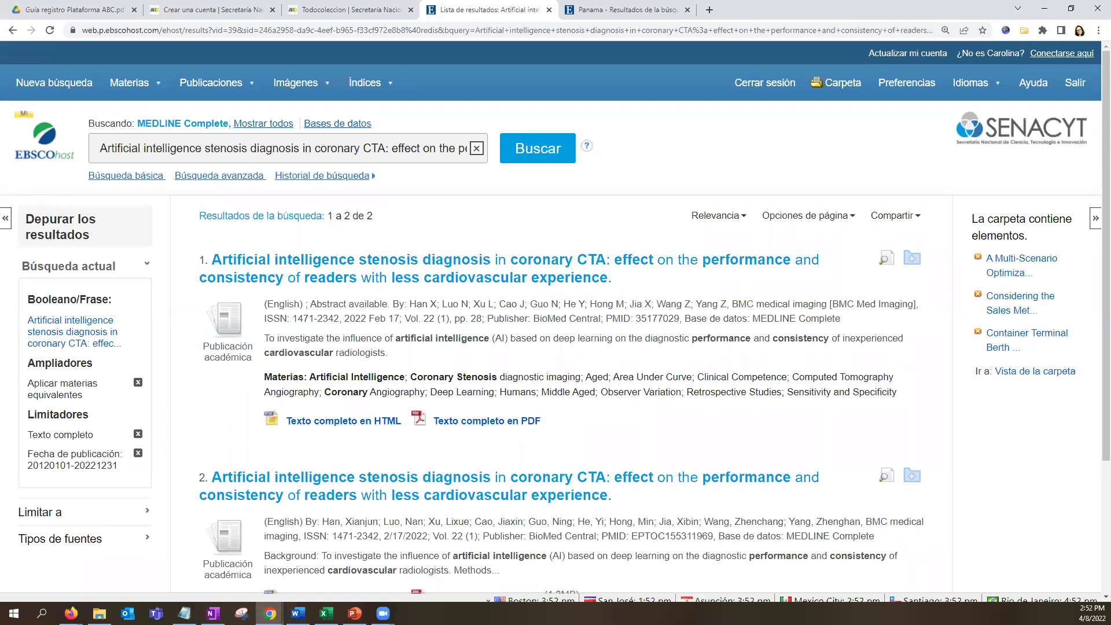
triple_click(211, 146)
key("BackSpace")
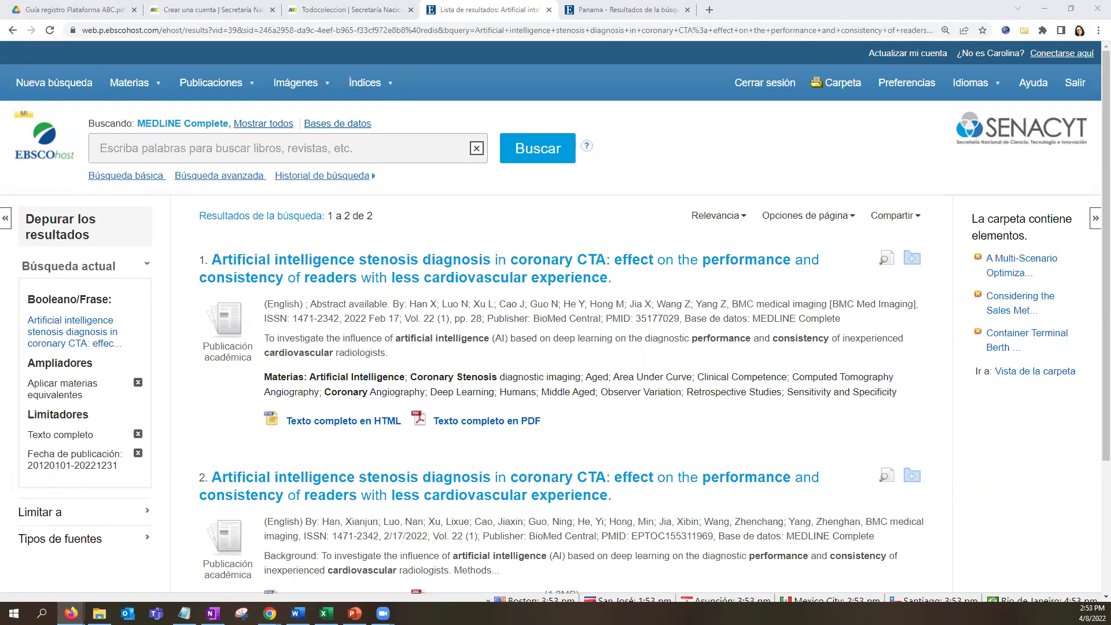
Paste the author's surname and initials into the search box and run the search.
left_click(343, 145)
type("Fauk NK")
key("Return")
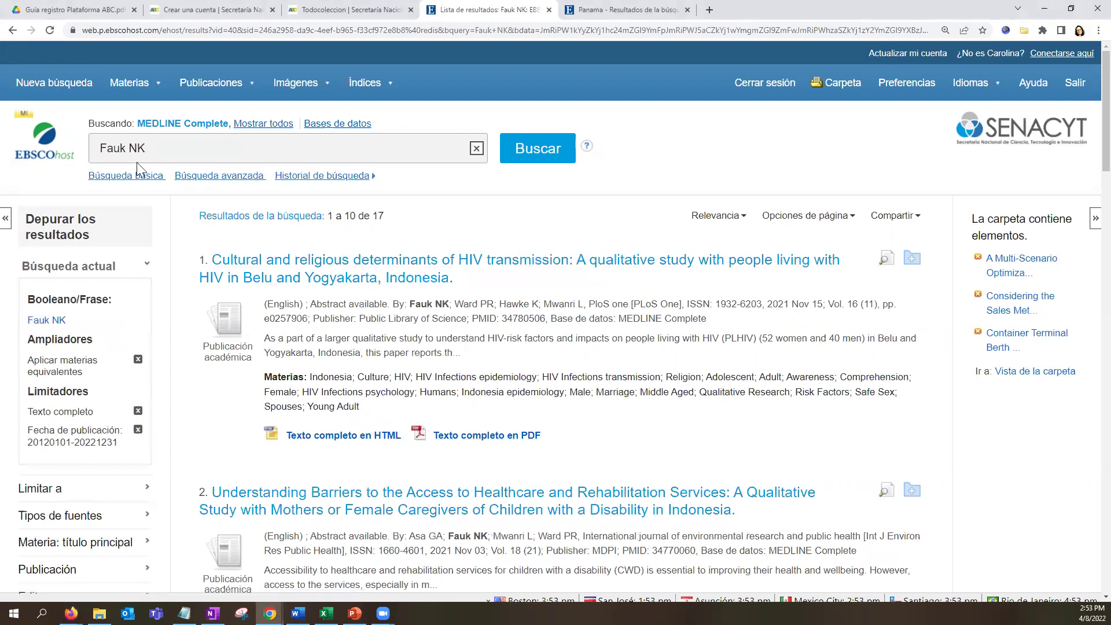
Scroll through the 17 author results, led by an HIV transmission study in Indonesia.
left_click(114, 160)
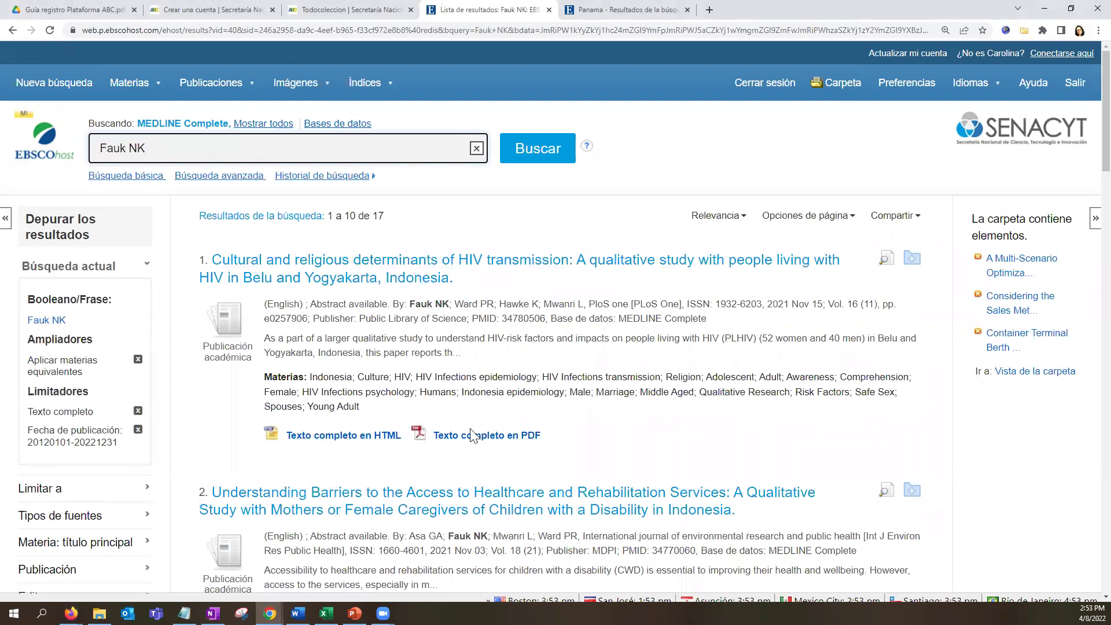
left_click_drag(415, 304, 444, 302)
scroll(455, 355, "down", 3)
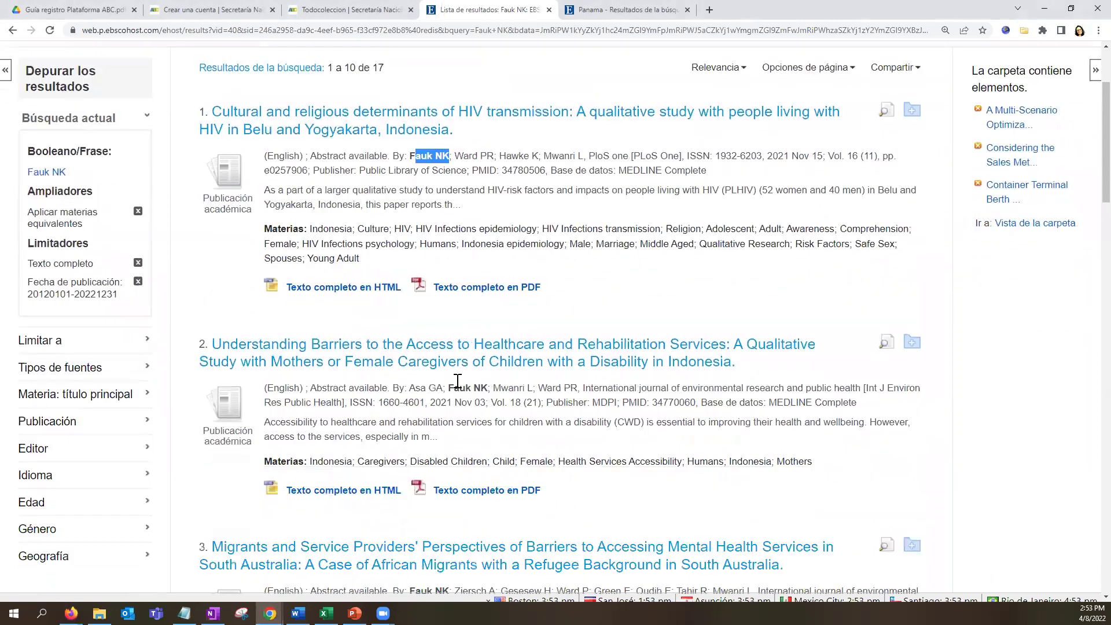
left_click_drag(454, 362, 473, 363)
scroll(504, 447, "down", 2)
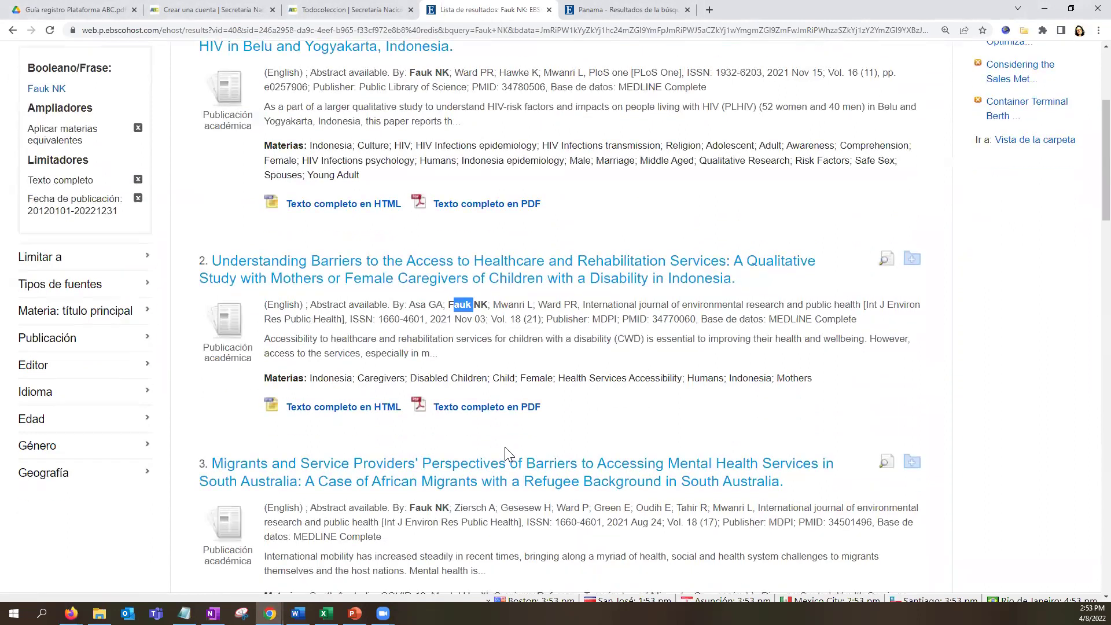
scroll(533, 529, "down", 1)
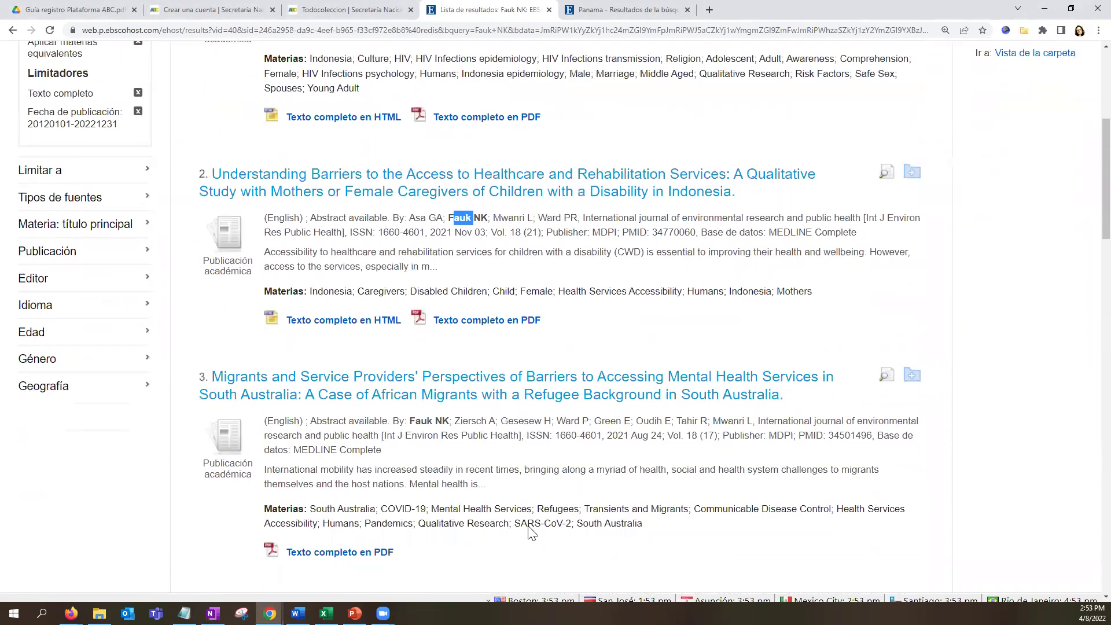
scroll(532, 533, "down", 3)
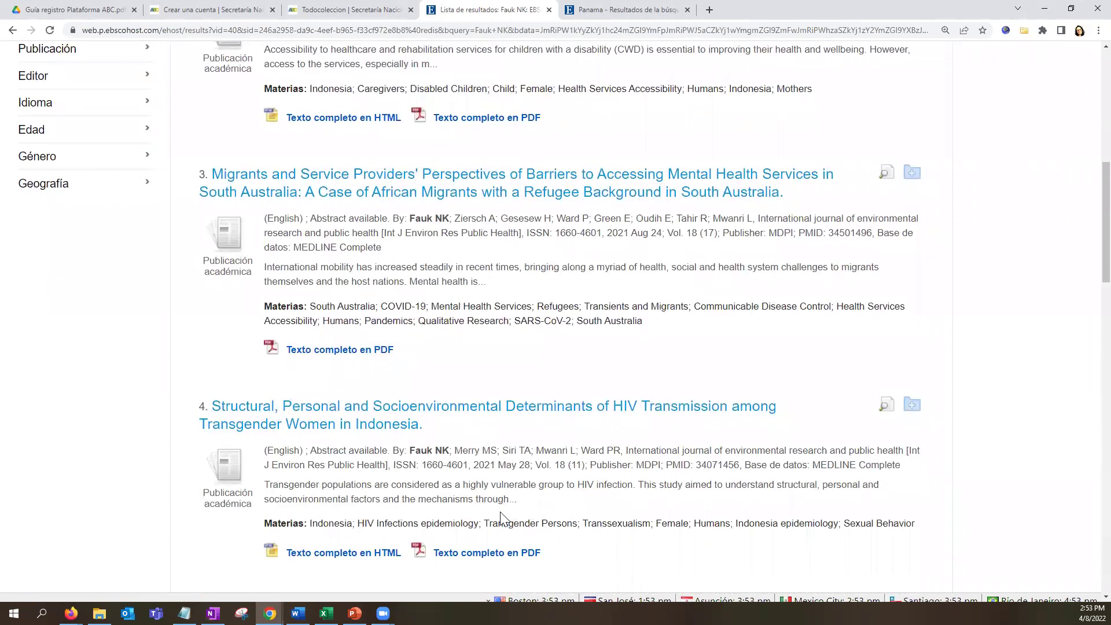
scroll(501, 515, "up", 10)
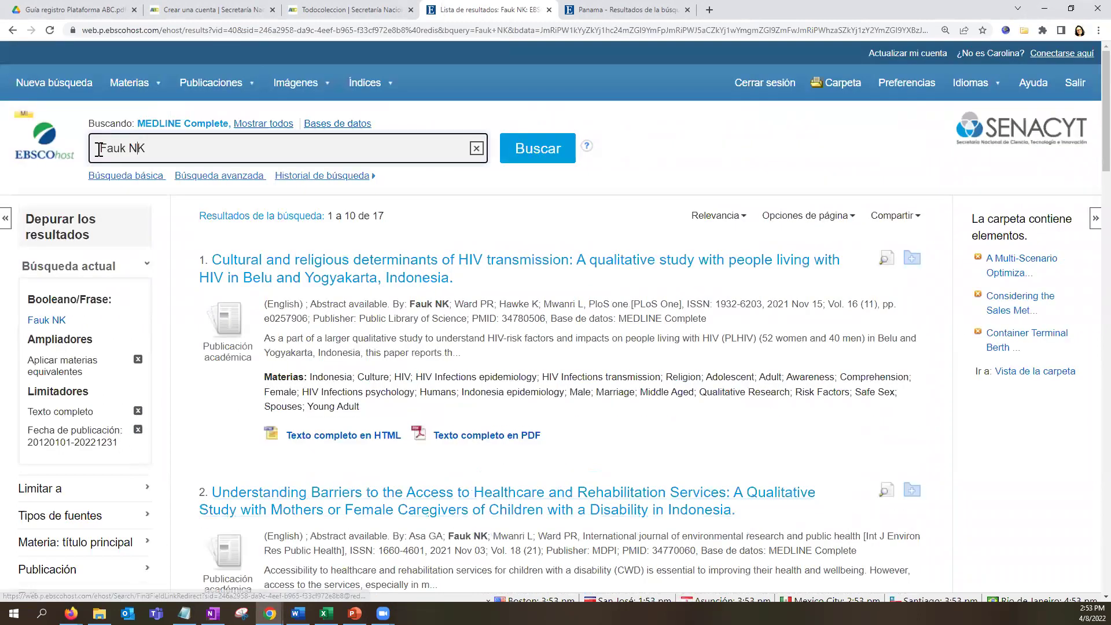
left_click_drag(93, 149, 165, 152)
Replace the author search with a search for the co-author's surname.
type("Ma")
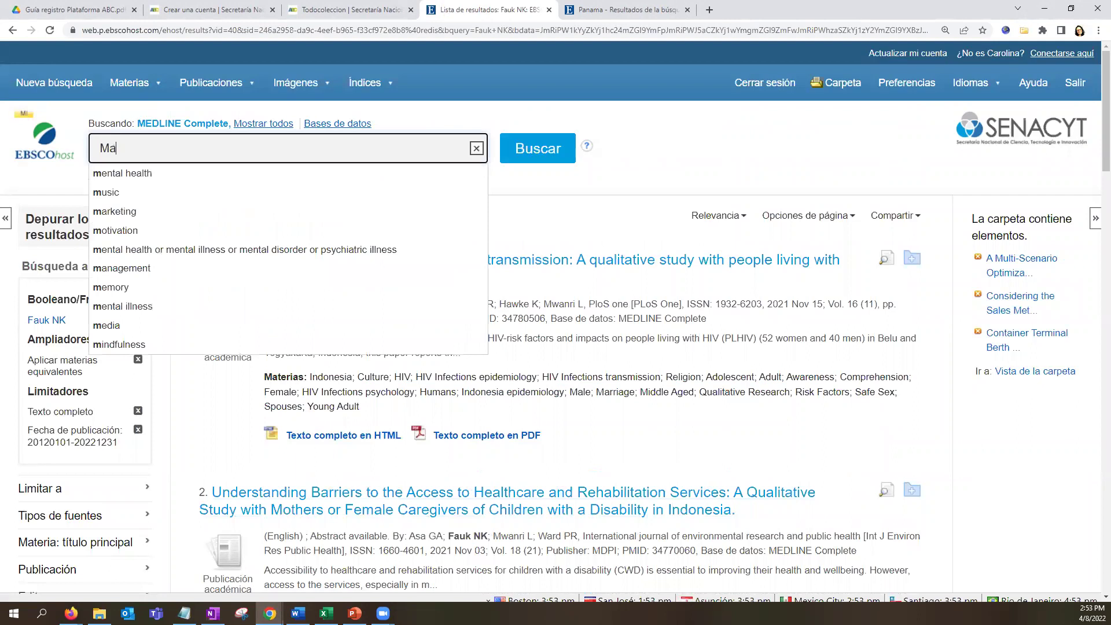
key("BackSpace")
type("erry")
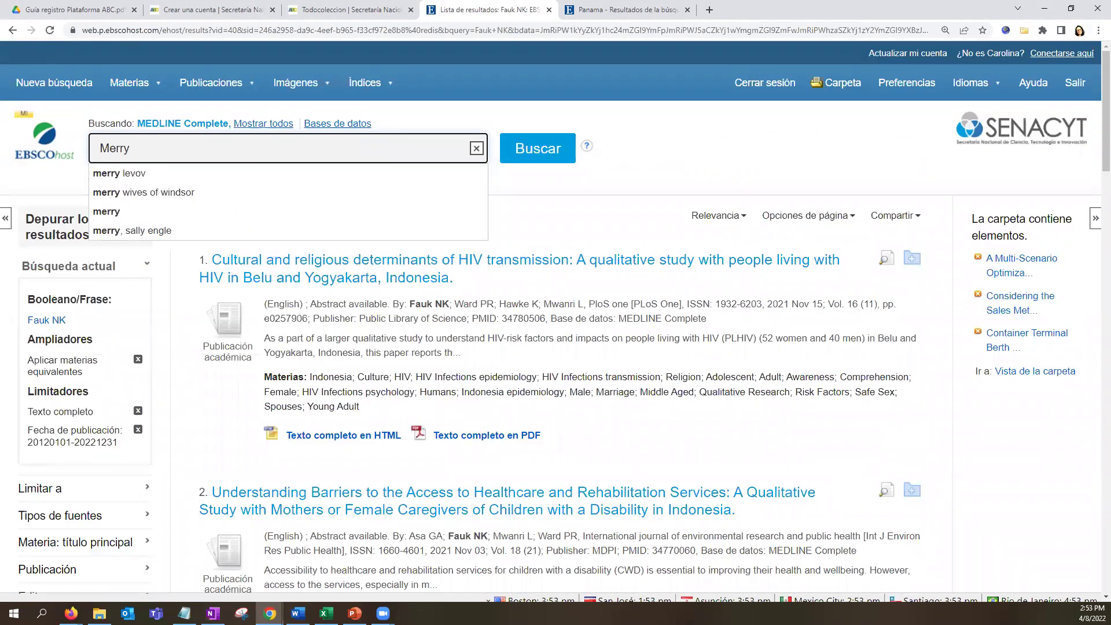
key("Return")
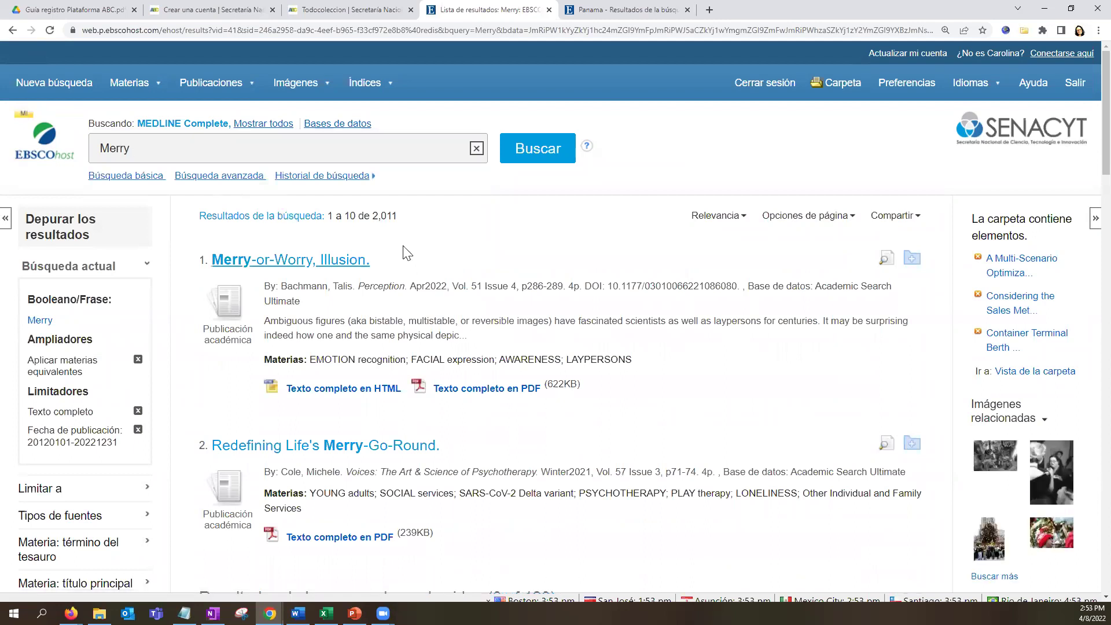
Review the 2,011 results, then select the query text for replacement.
left_click_drag(372, 218, 405, 220)
scroll(382, 296, "down", 2)
scroll(397, 298, "down", 6)
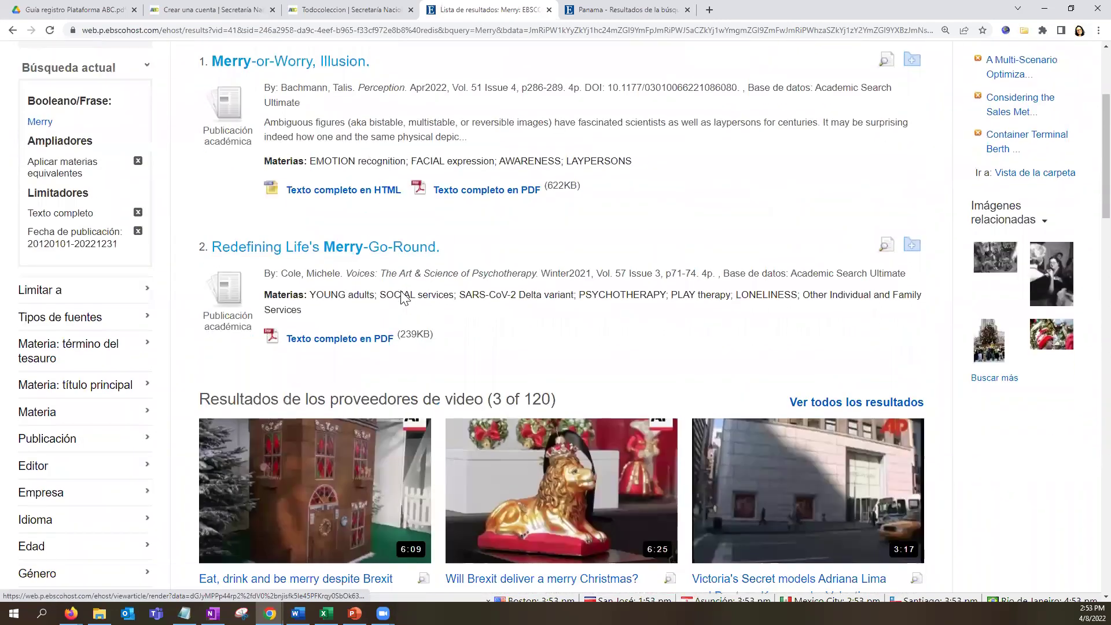
scroll(436, 400, "down", 4)
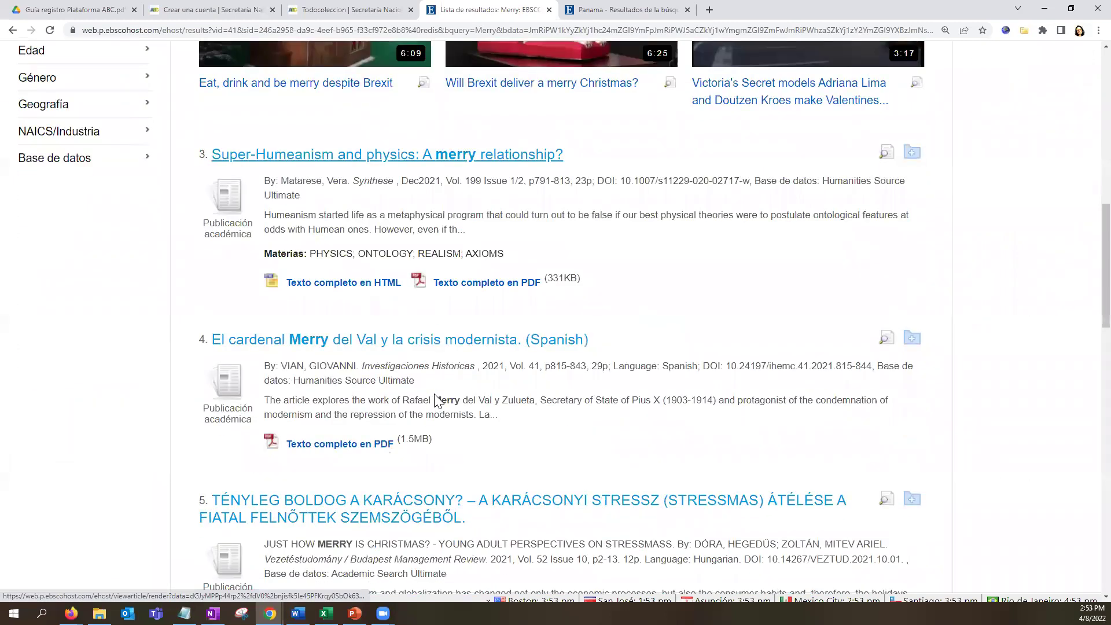
scroll(505, 385, "down", 2)
scroll(504, 386, "down", 2)
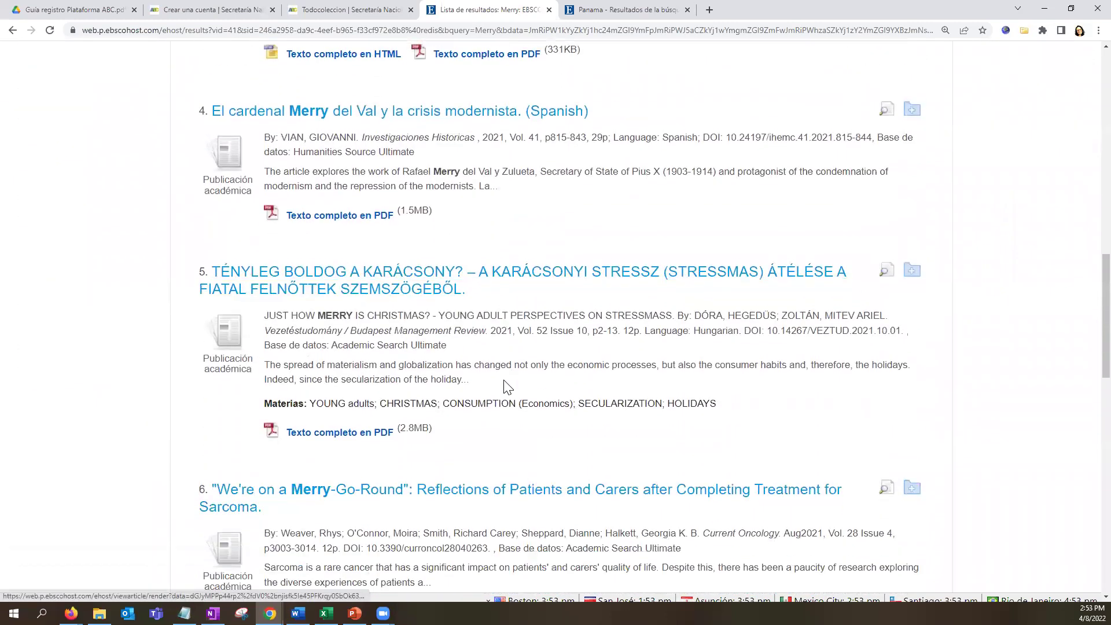
scroll(504, 387, "down", 4)
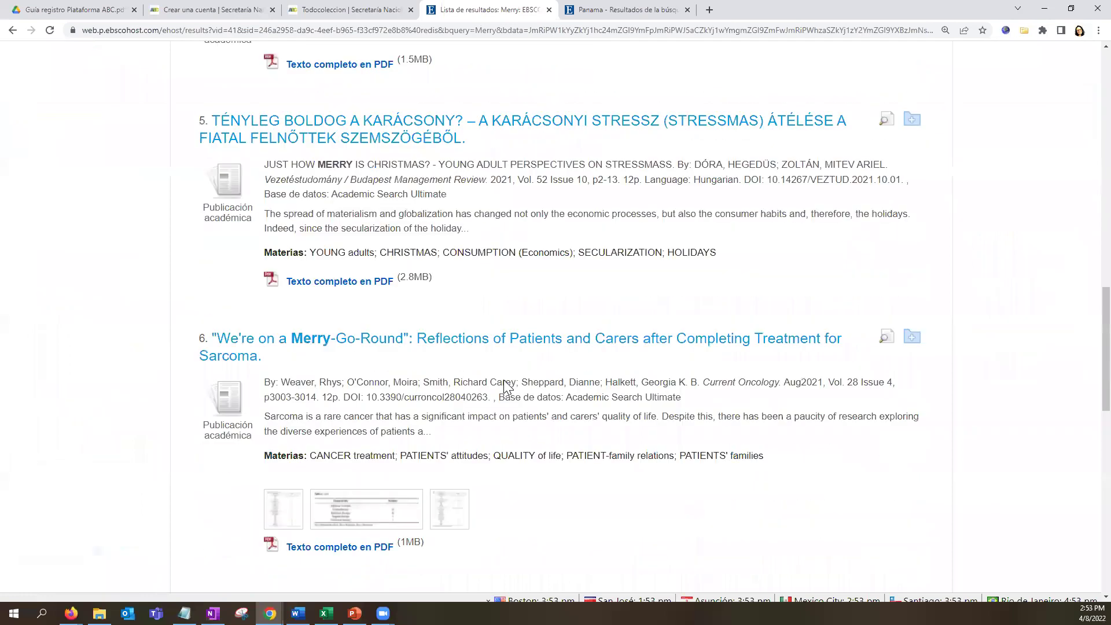
scroll(505, 387, "up", 20)
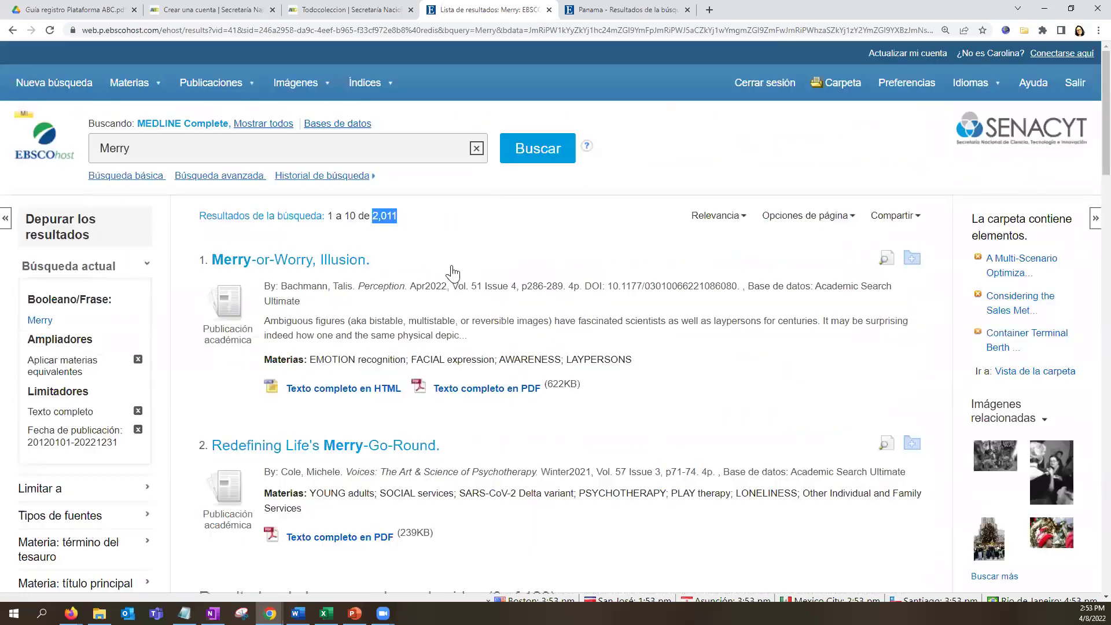
left_click(156, 144)
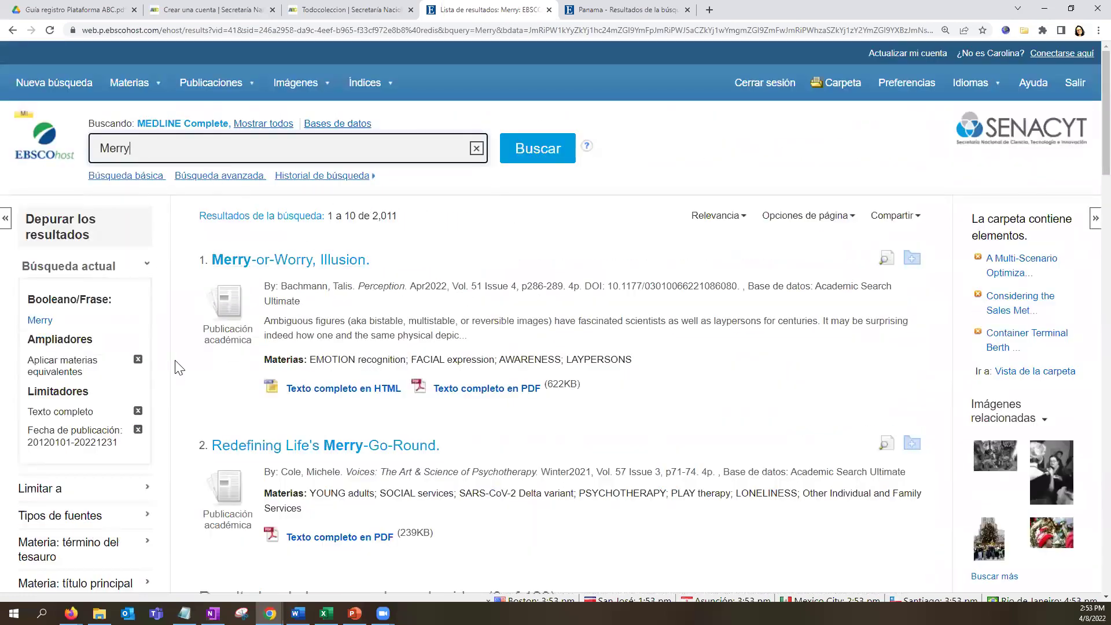
scroll(174, 367, "down", 3)
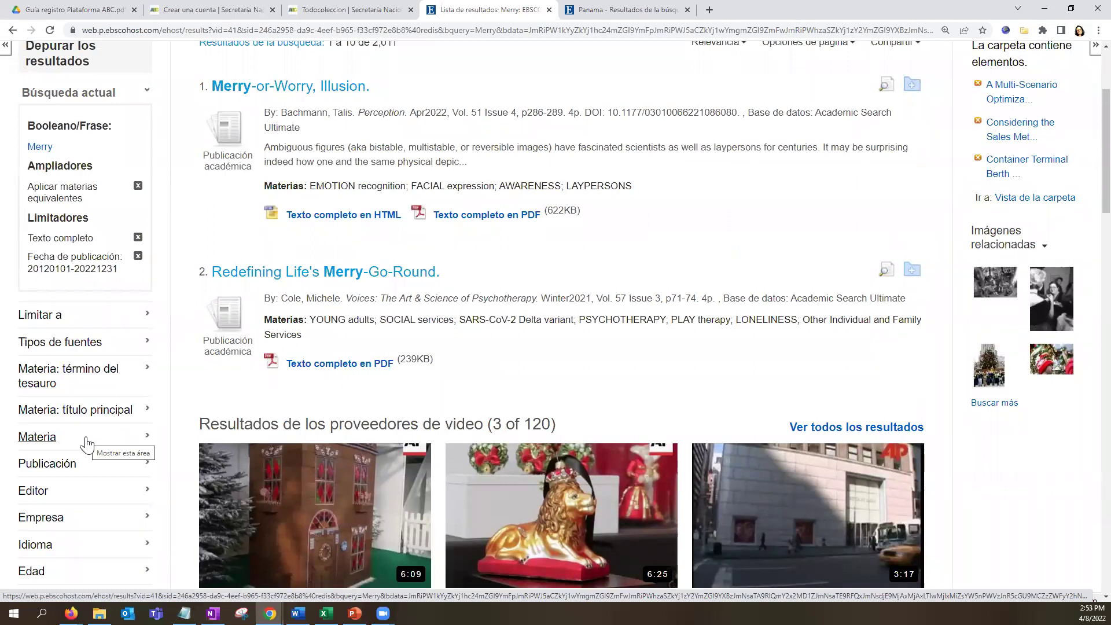
scroll(321, 391, "up", 3)
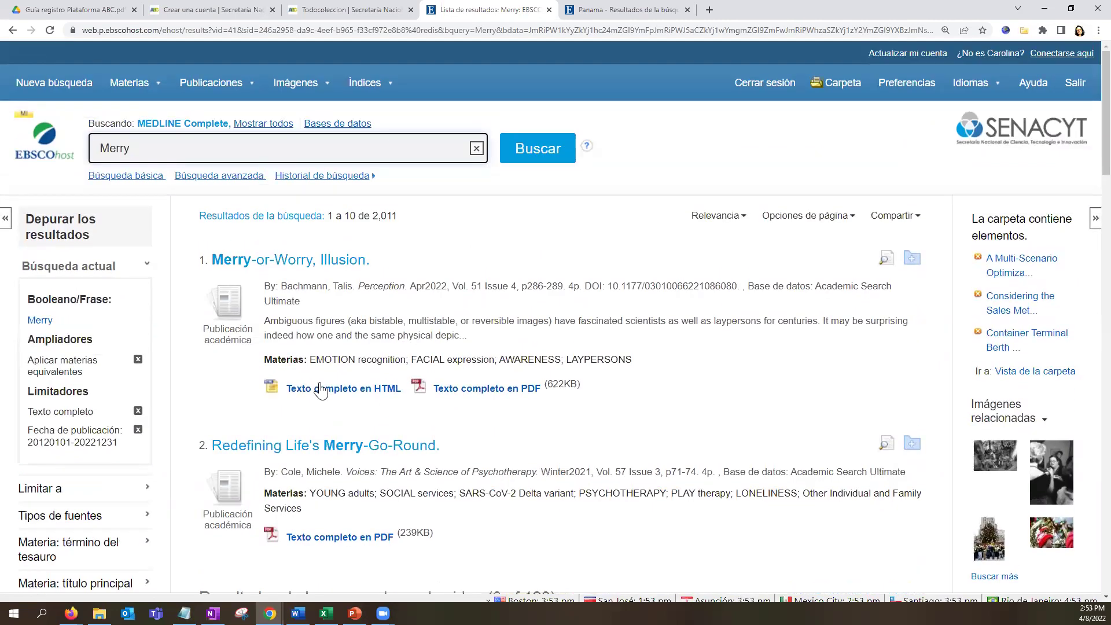
scroll(319, 389, "down", 1)
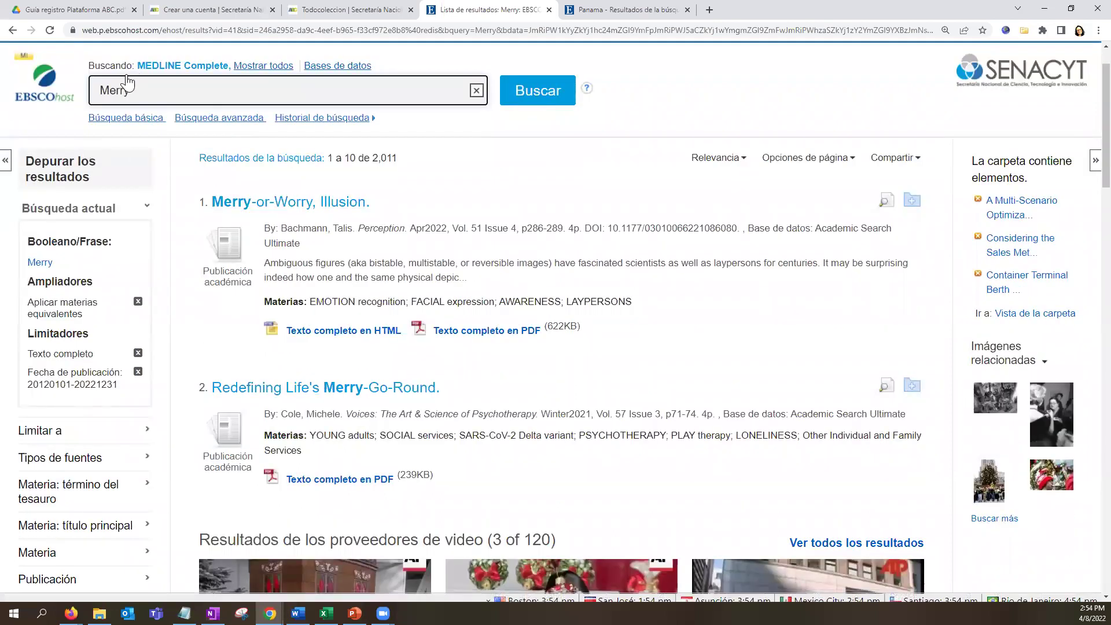
key("ctrl+a")
Search for the author's first name and check the 30,481 results.
type("Michele")
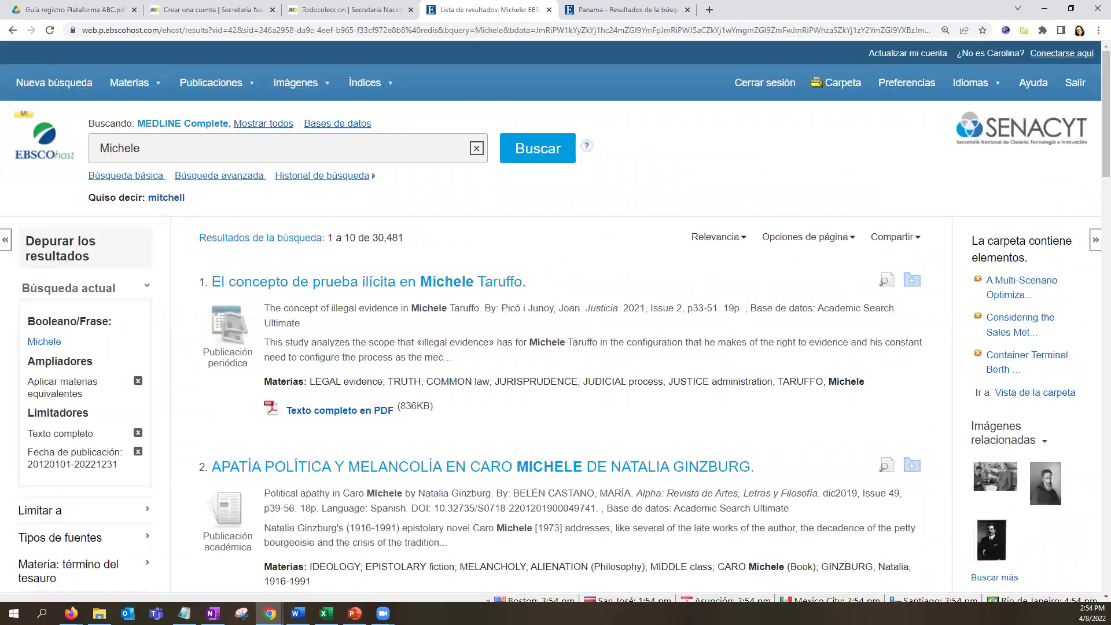
left_click_drag(371, 238, 404, 238)
scroll(227, 427, "down", 2)
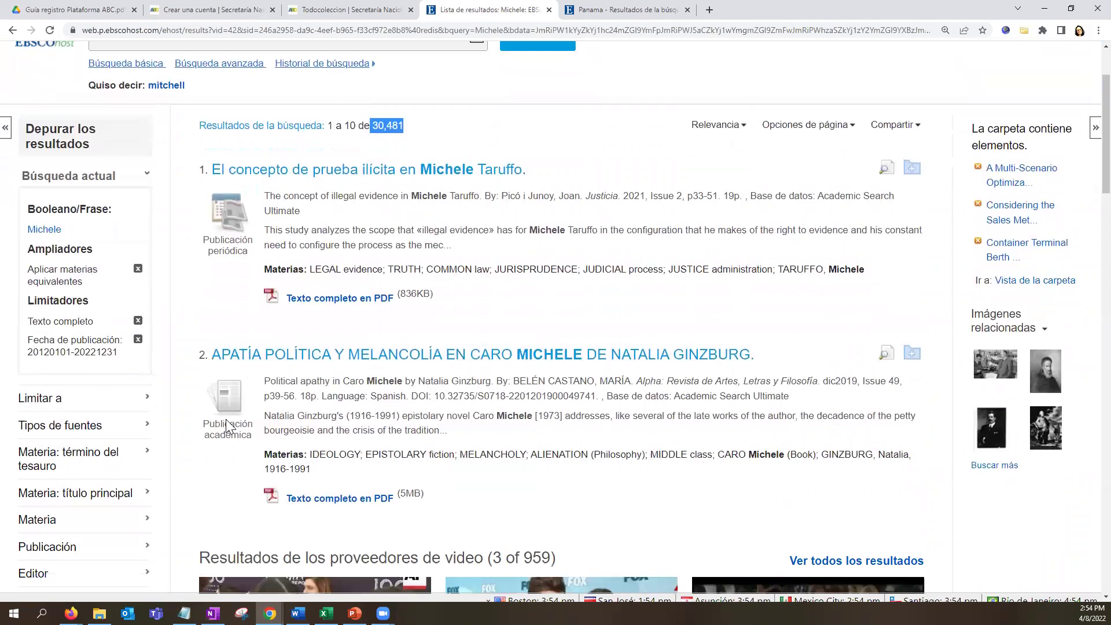
scroll(228, 427, "down", 2)
Limit results to the subjects public health, covid-19 and diseases.
left_click(86, 413)
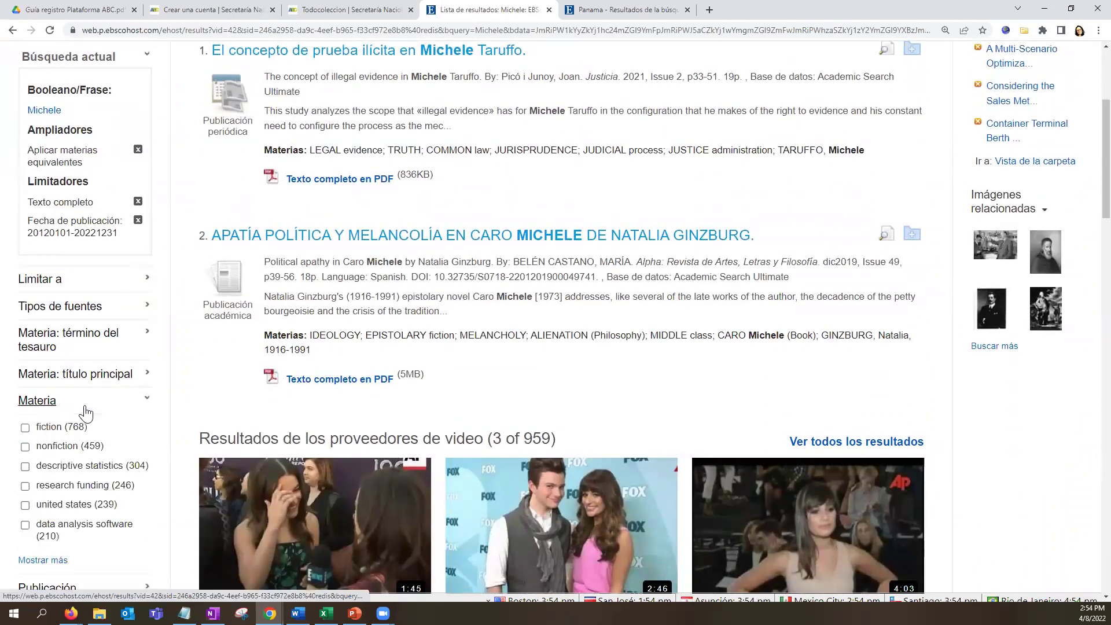
left_click(58, 561)
scroll(491, 335, "down", 3)
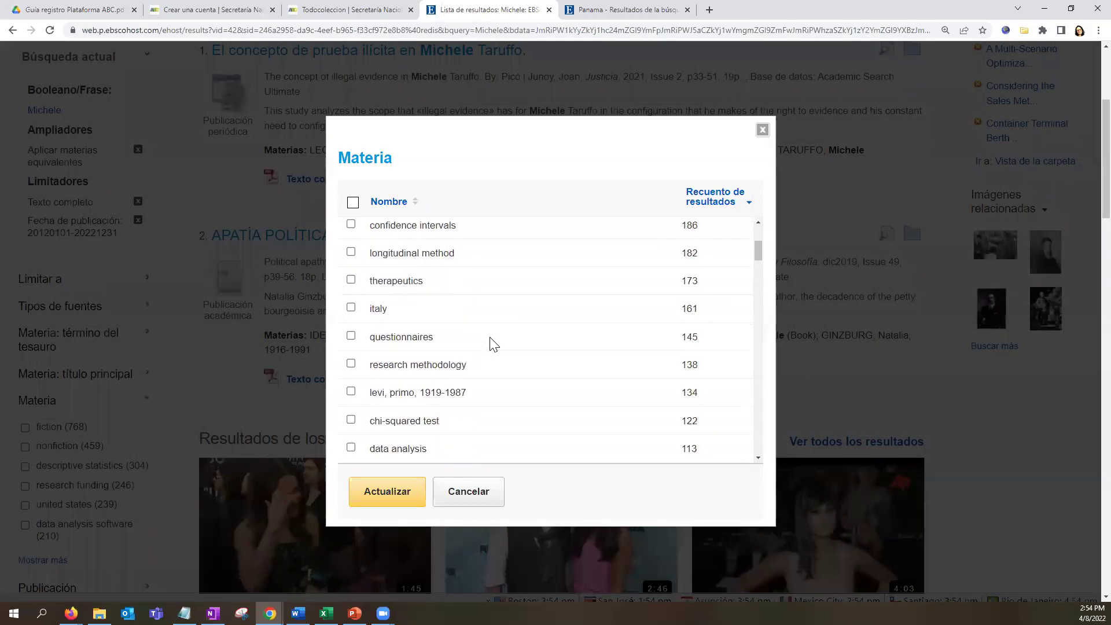
scroll(491, 344, "down", 3)
scroll(494, 344, "down", 3)
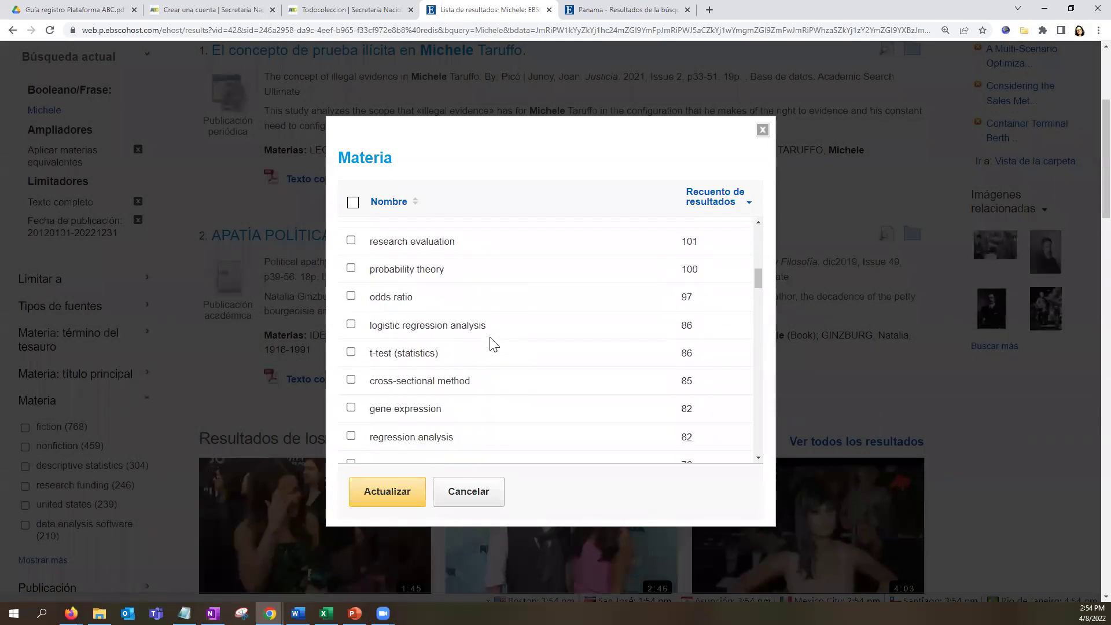
scroll(491, 344, "down", 1)
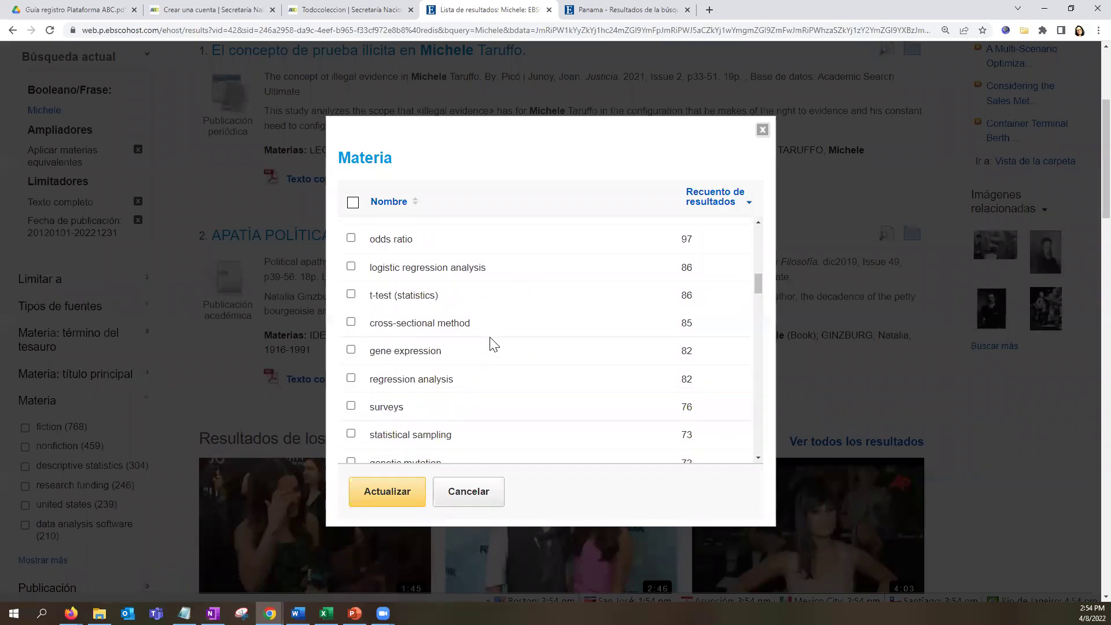
scroll(583, 380, "down", 1)
scroll(555, 395, "down", 2)
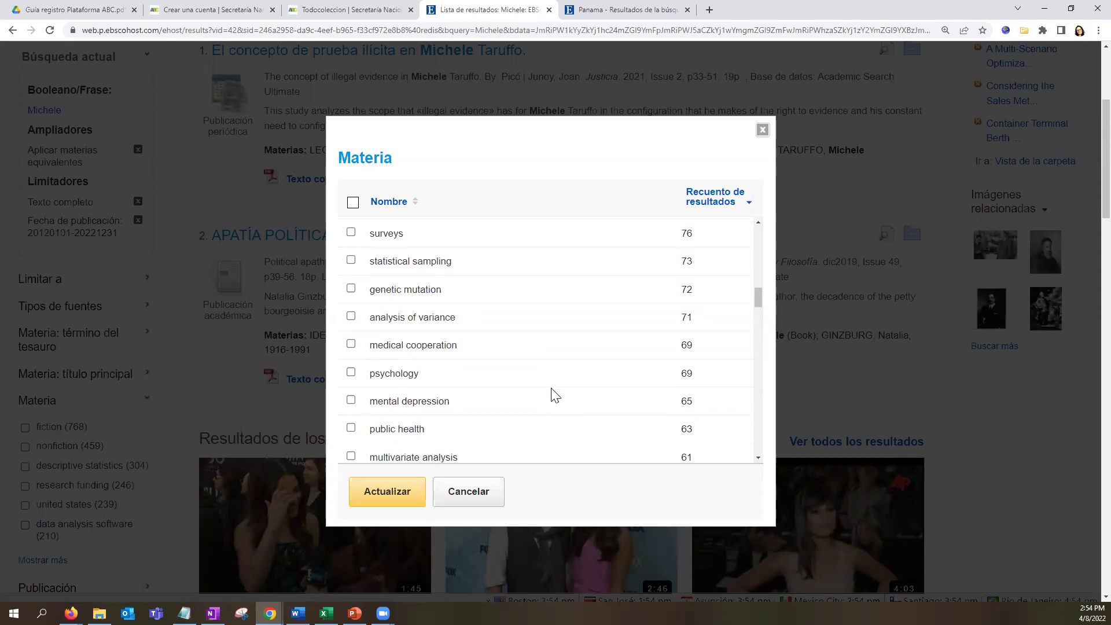
scroll(555, 395, "down", 2)
left_click(350, 313)
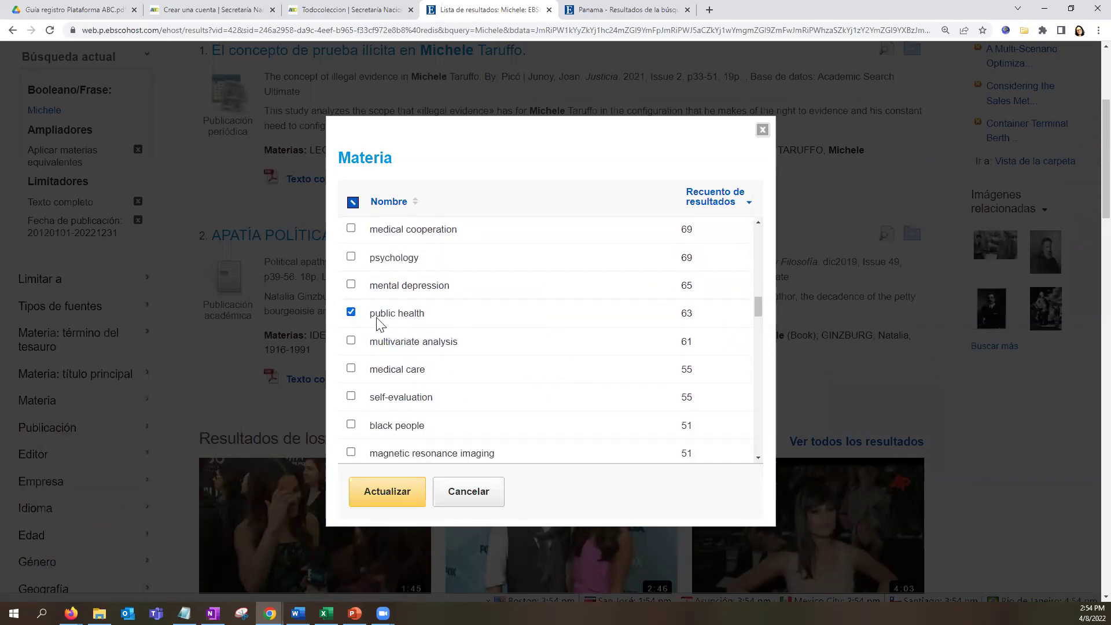
scroll(574, 433, "down", 2)
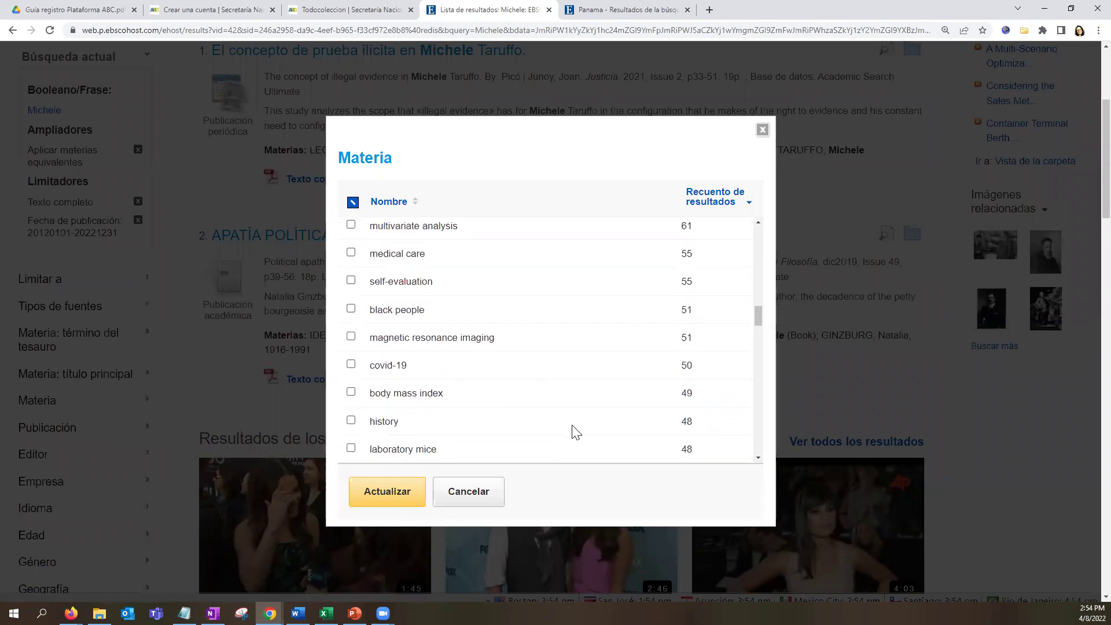
left_click(351, 365)
scroll(499, 408, "down", 3)
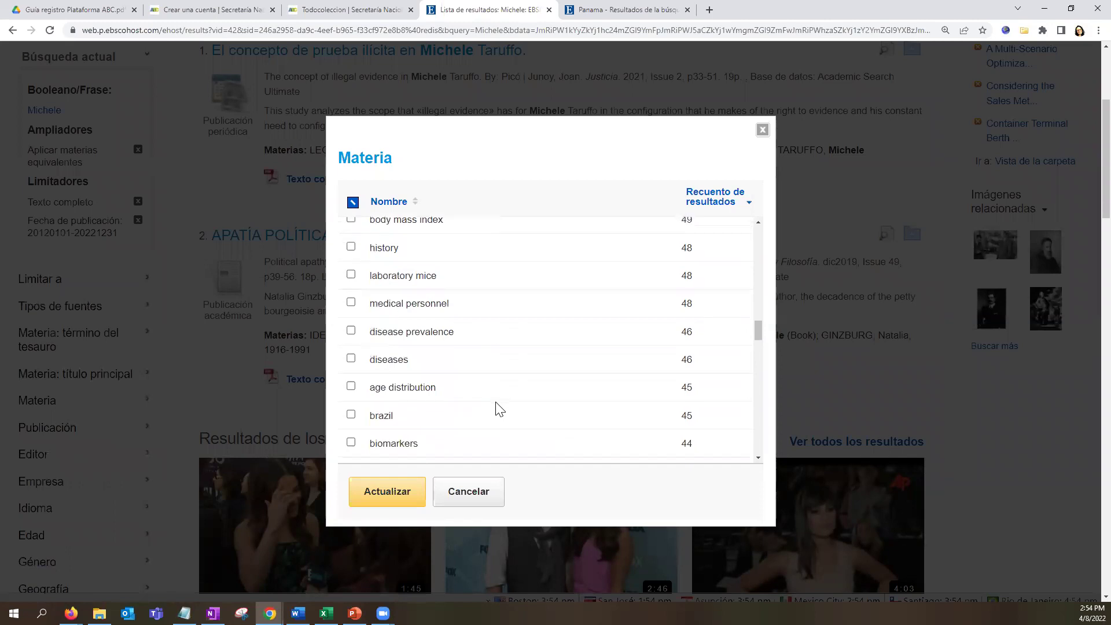
left_click(351, 358)
left_click(409, 496)
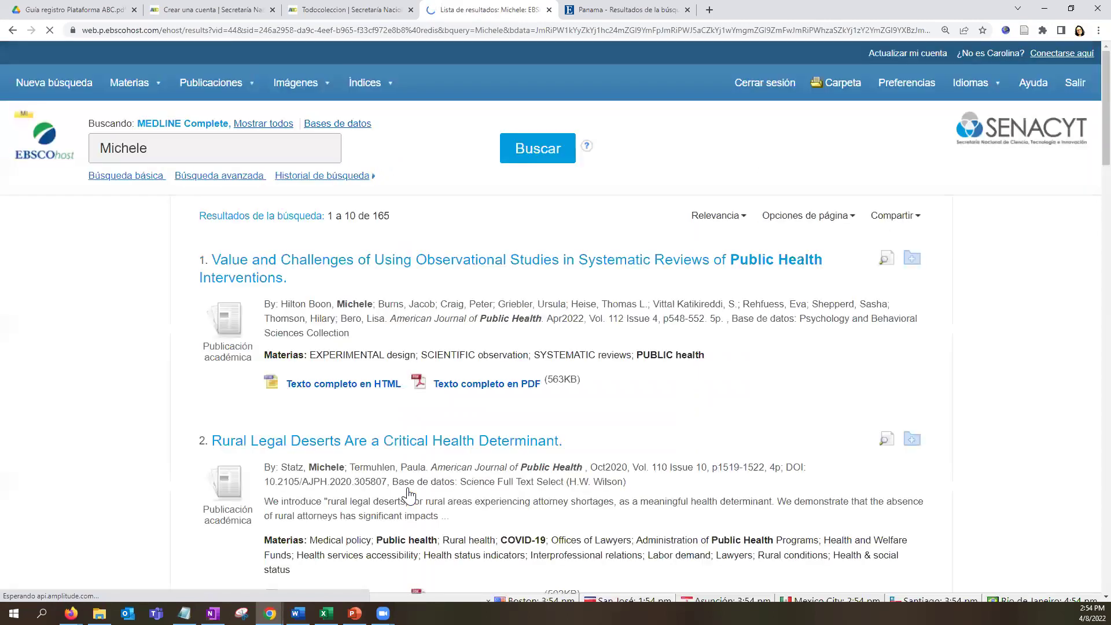
Point out the 165 result count and the authors of the first two results.
left_click_drag(375, 219, 398, 215)
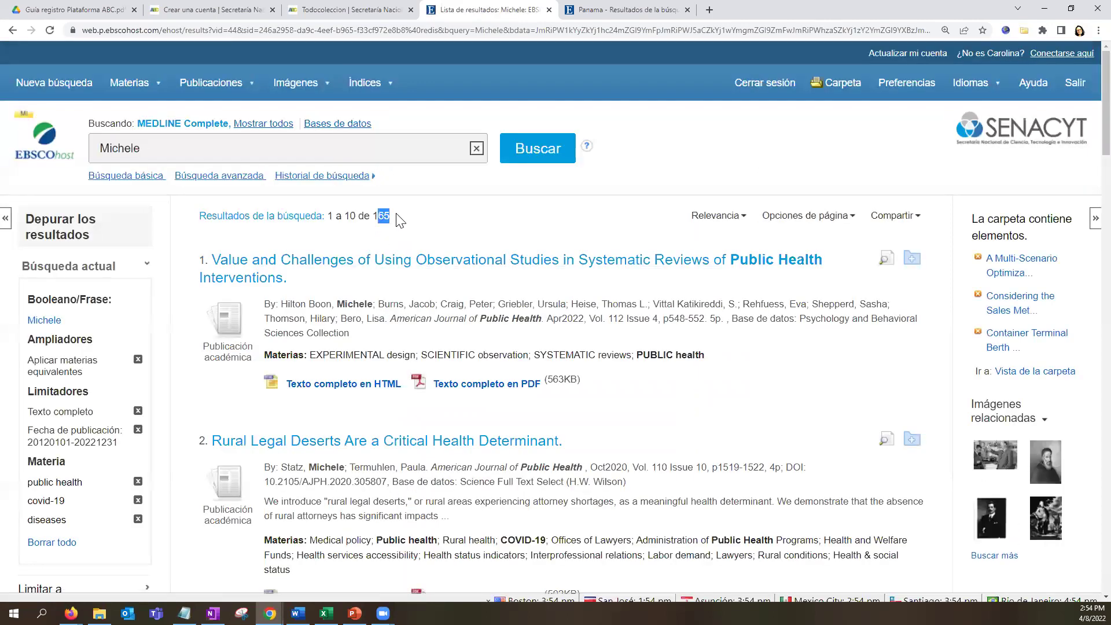
double_click(380, 218)
left_click_drag(334, 303, 404, 303)
scroll(479, 346, "down", 2)
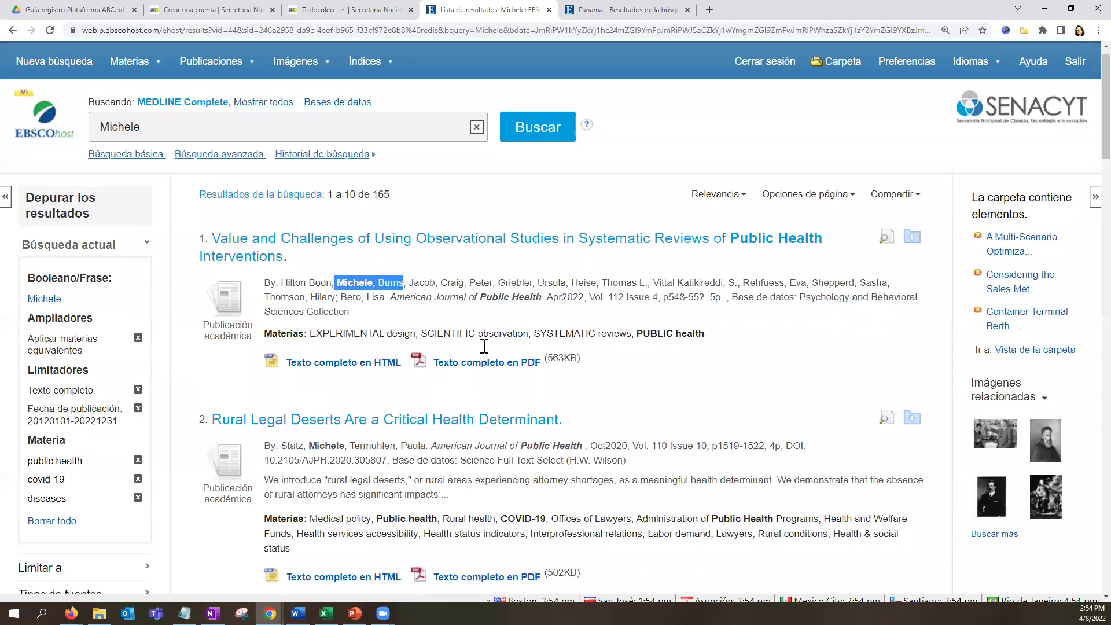
left_click_drag(299, 352, 383, 370)
scroll(530, 385, "down", 5)
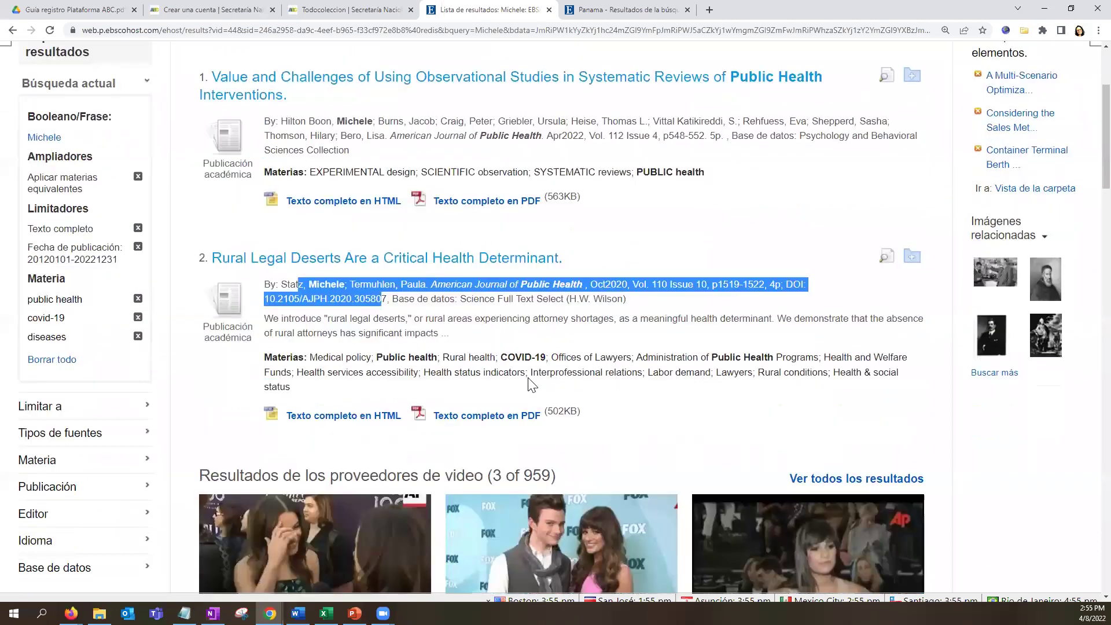
scroll(420, 400, "down", 2)
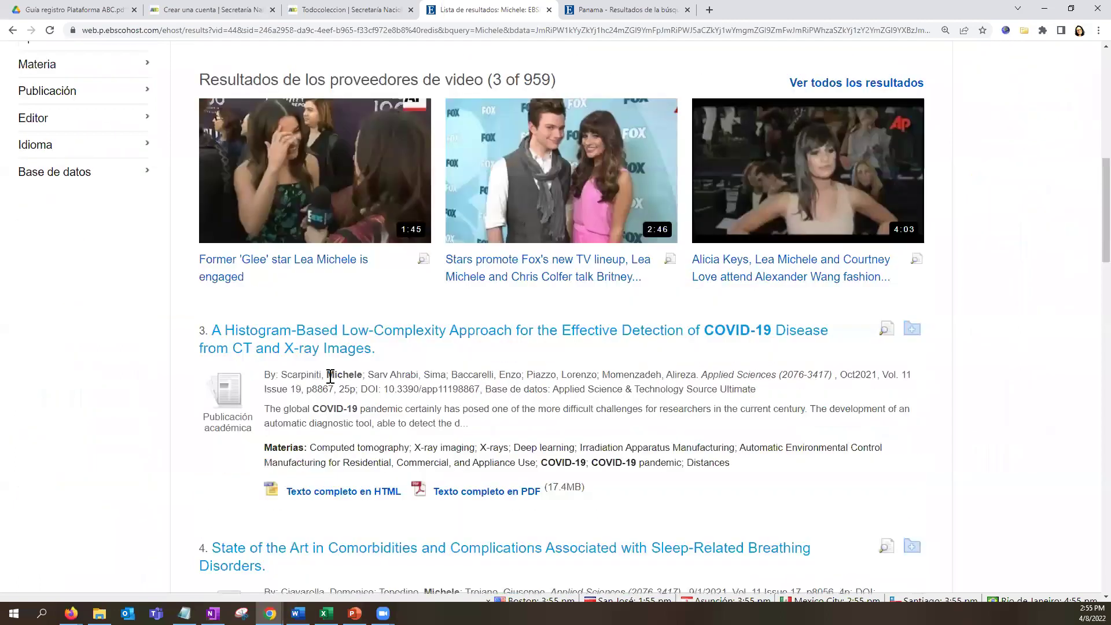
Copy the third result's full author name and paste it over the first-name query.
left_click_drag(282, 375, 364, 375)
left_click(364, 375)
right_click(365, 375)
left_click(282, 375)
left_click_drag(283, 374, 363, 375)
right_click(363, 377)
left_click(388, 386)
scroll(162, 141, "up", 11)
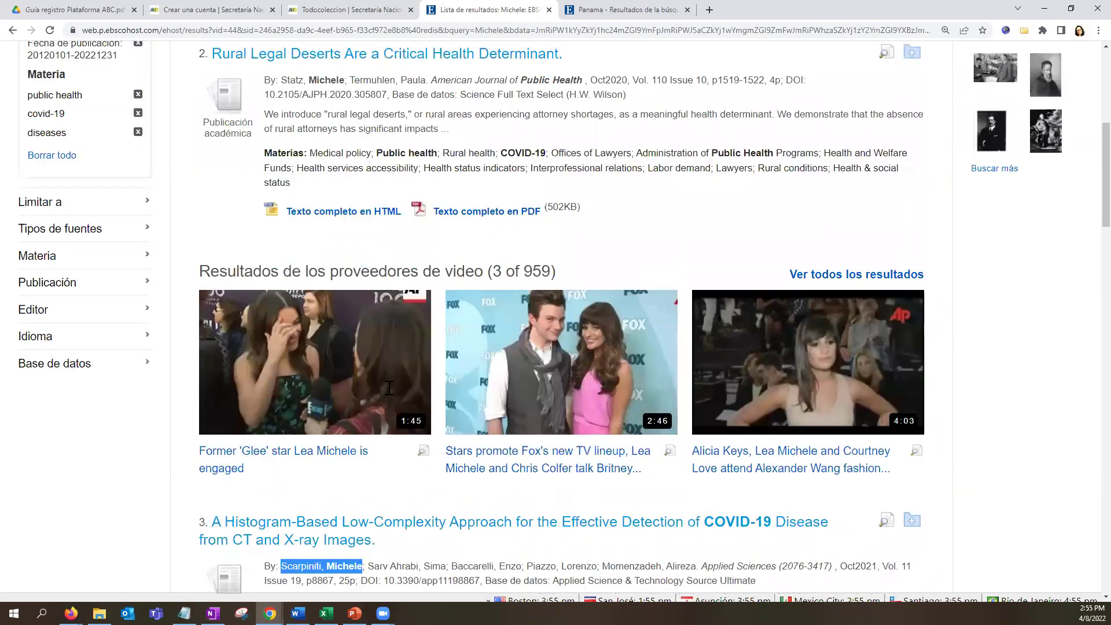
double_click(119, 148)
key("ctrl+v")
Run the full-name author search and browse its 7 results.
key("Return")
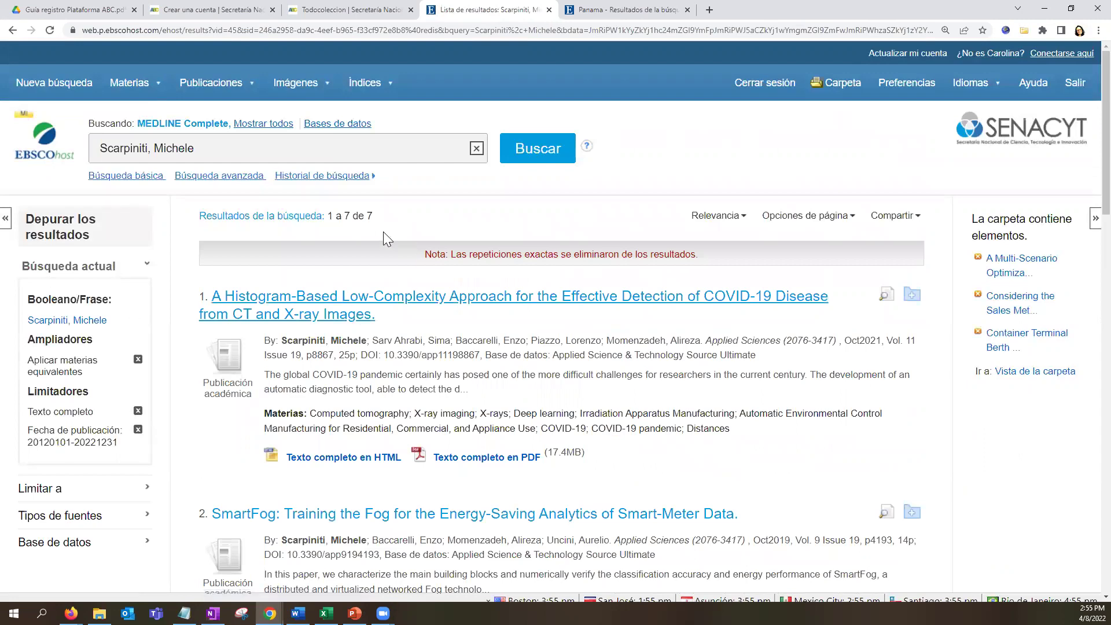
scroll(339, 463, "down", 4)
scroll(339, 466, "down", 7)
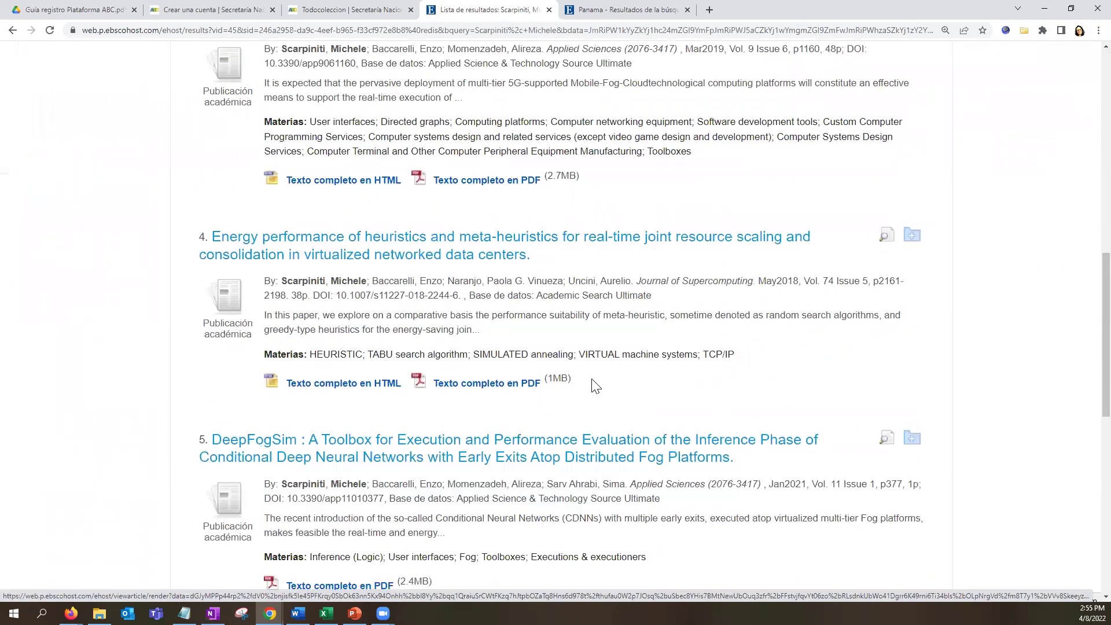
scroll(447, 411, "down", 10)
scroll(447, 412, "up", 20)
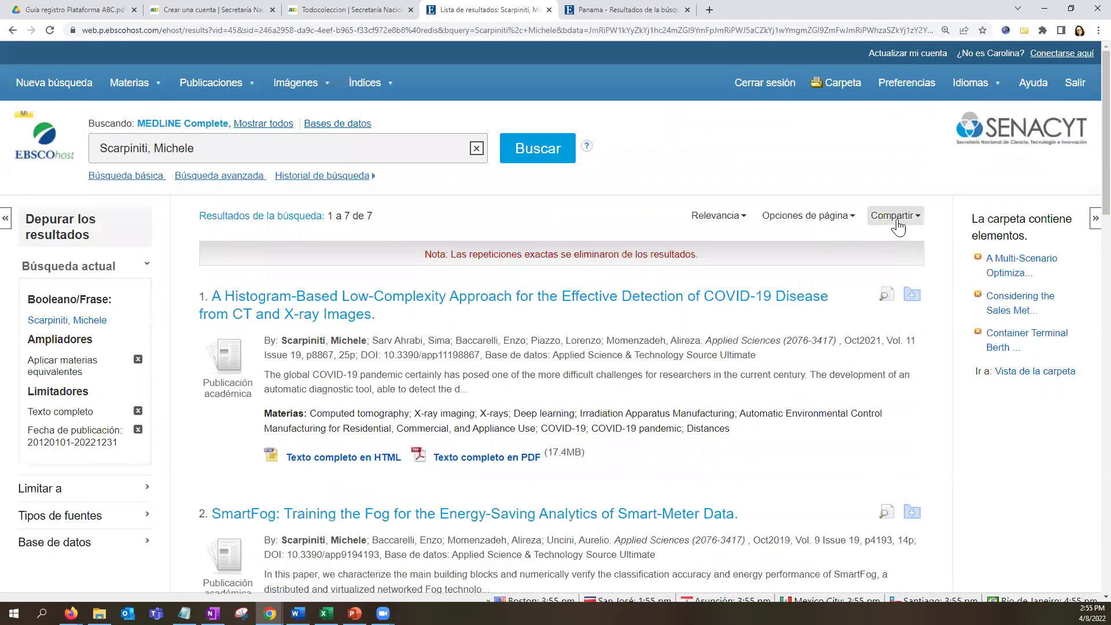
Add results 1–7 and the author search itself to the folder.
left_click(897, 217)
left_click(807, 269)
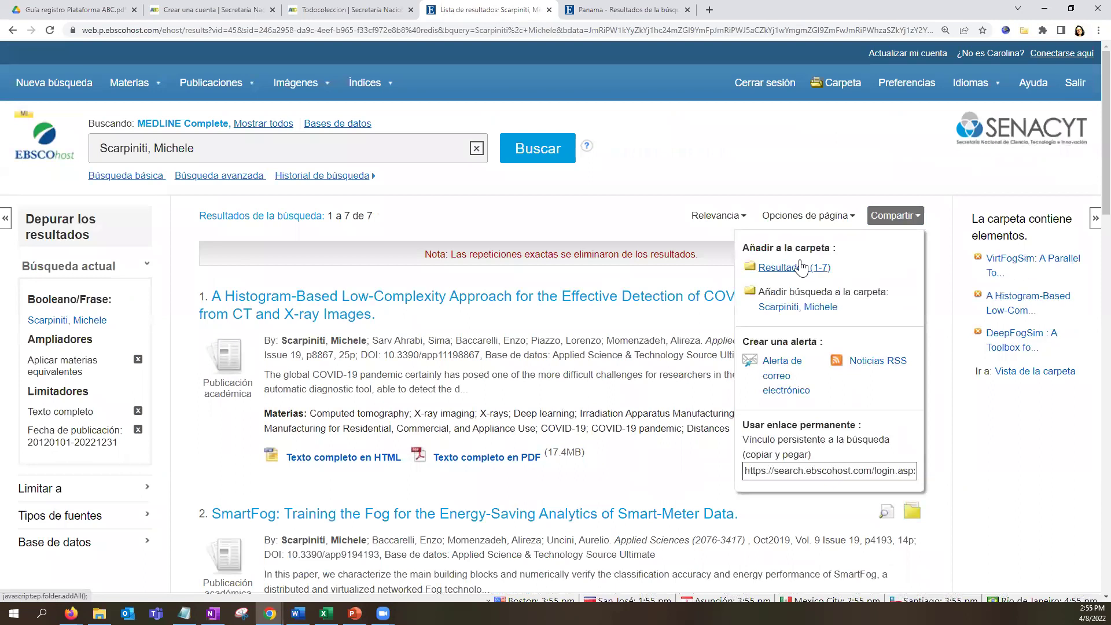
left_click(886, 221)
left_click(887, 223)
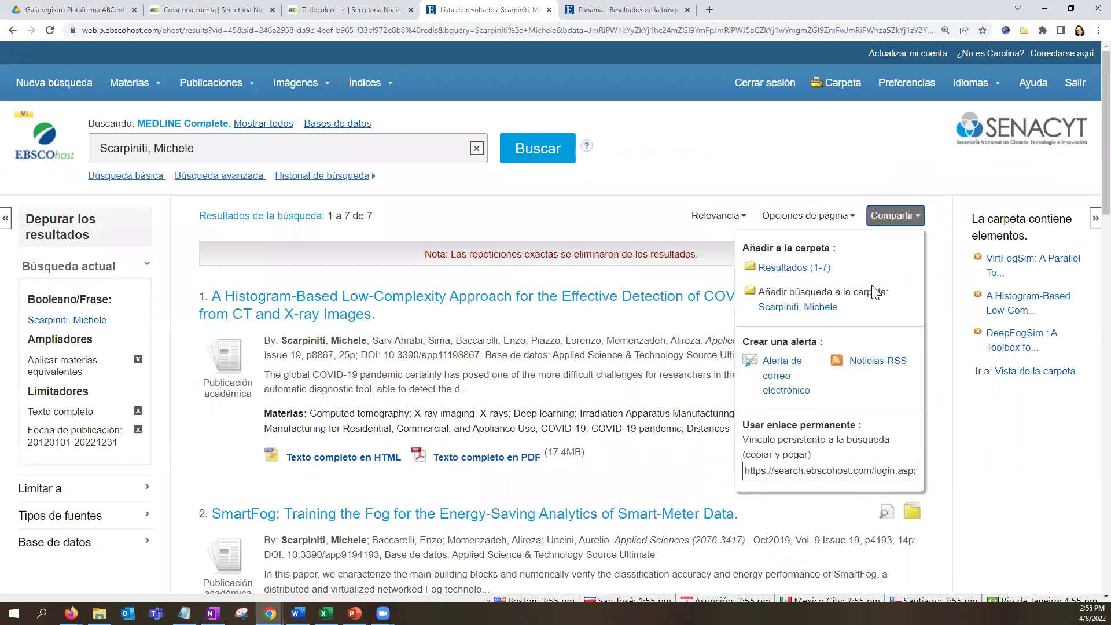
left_click(812, 308)
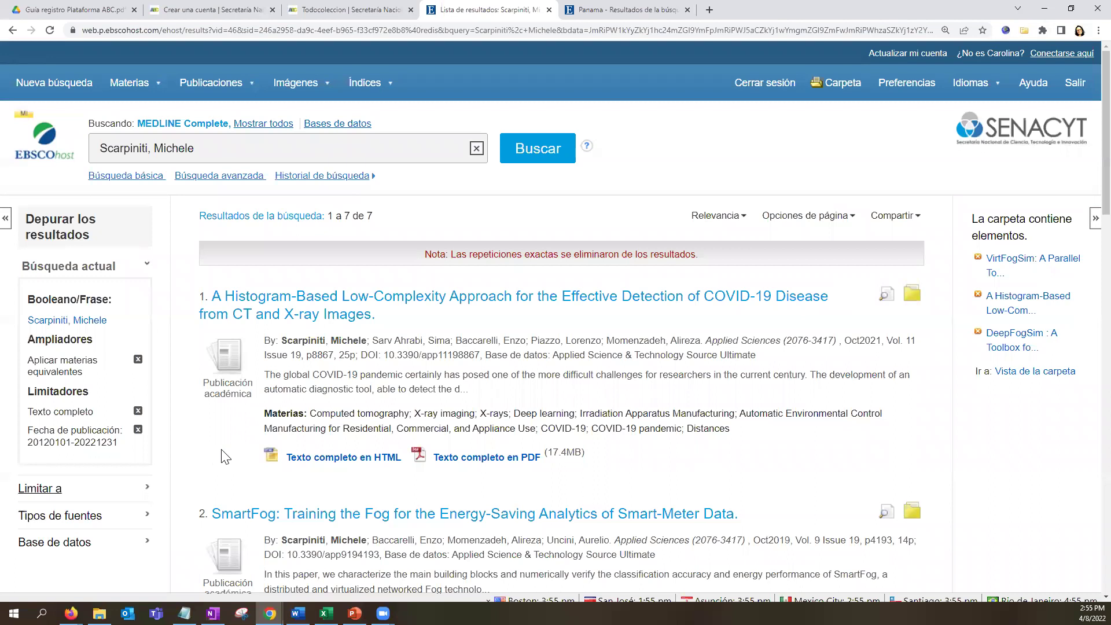
left_click_drag(214, 151, 23, 148)
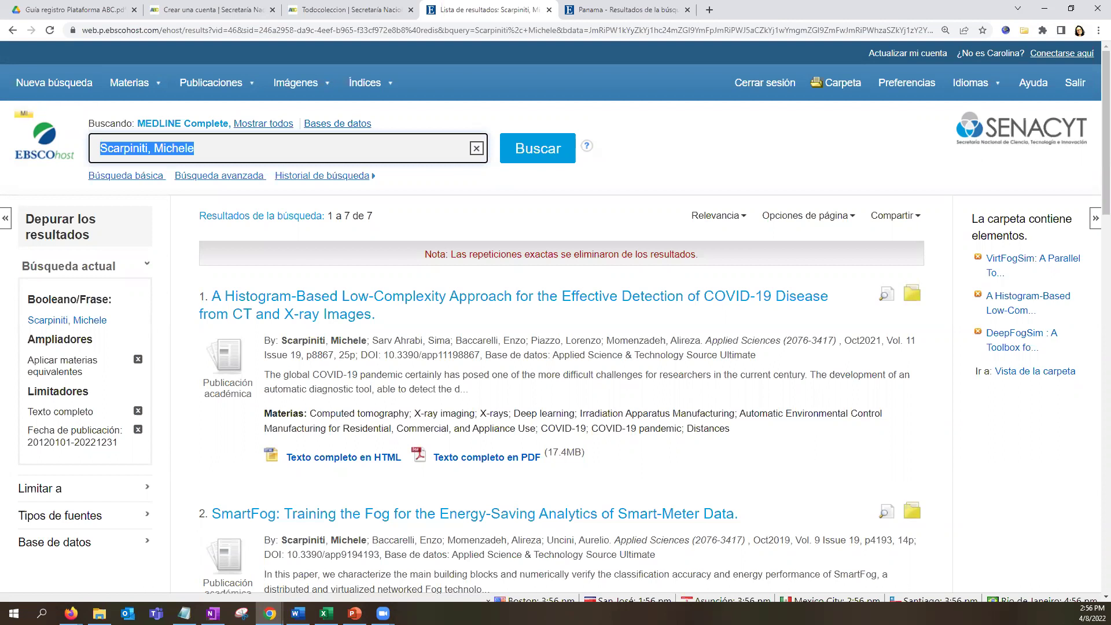
Open a blank Nueva búsqueda page for a fresh MEDLINE Complete query.
left_click(67, 89)
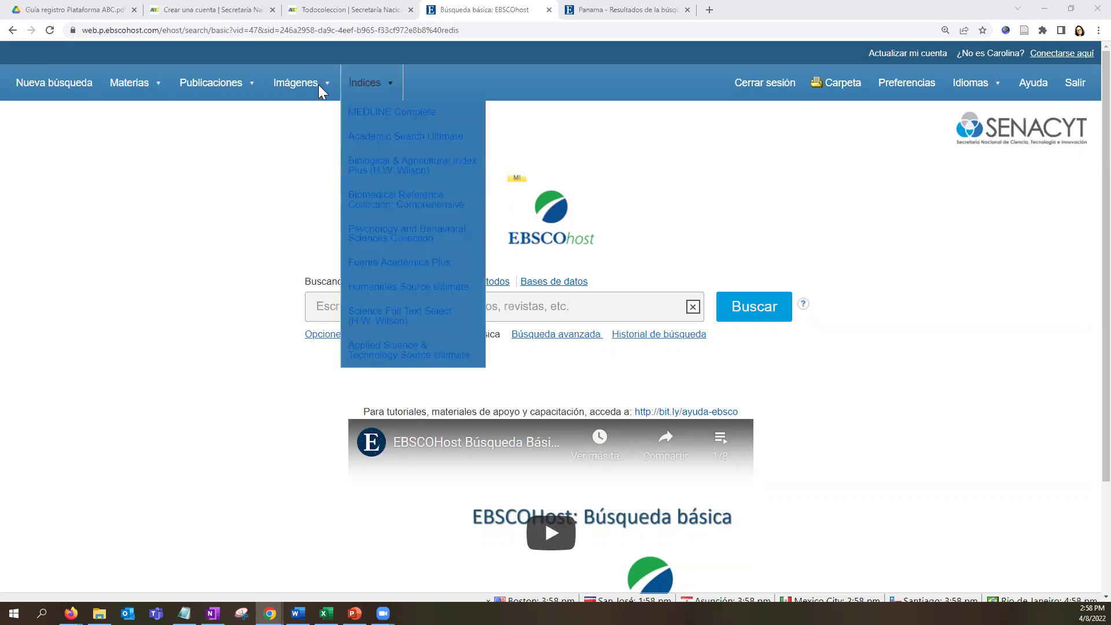
Preview the Materias, Imágenes and Índices menus, then open the Publicaciones database list.
mouse_move(133, 83)
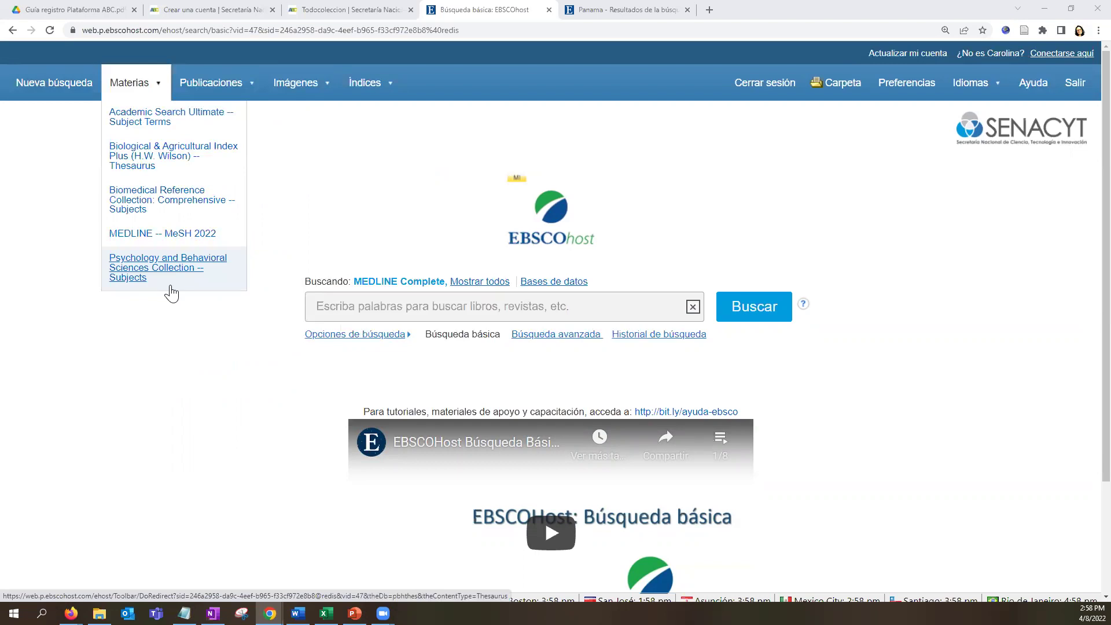
mouse_move(305, 85)
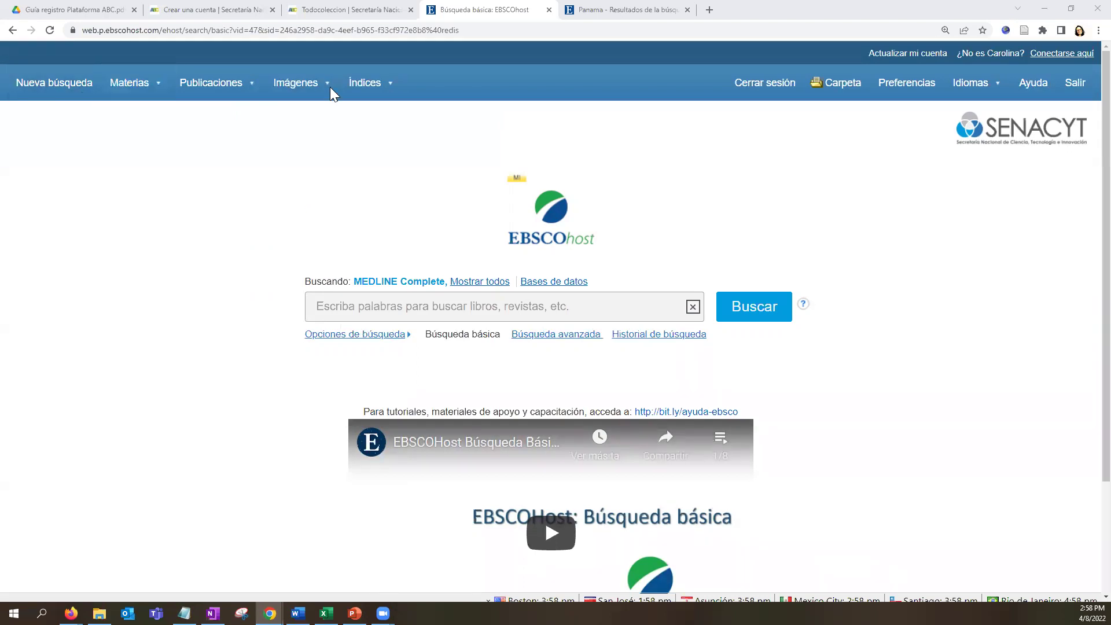
mouse_move(383, 97)
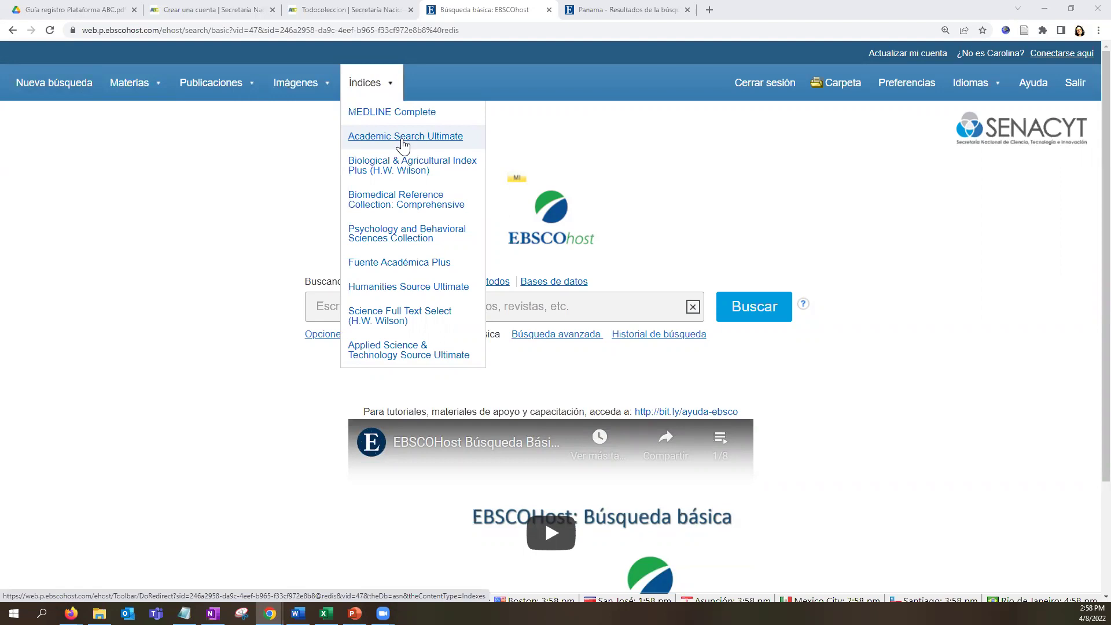
mouse_move(214, 87)
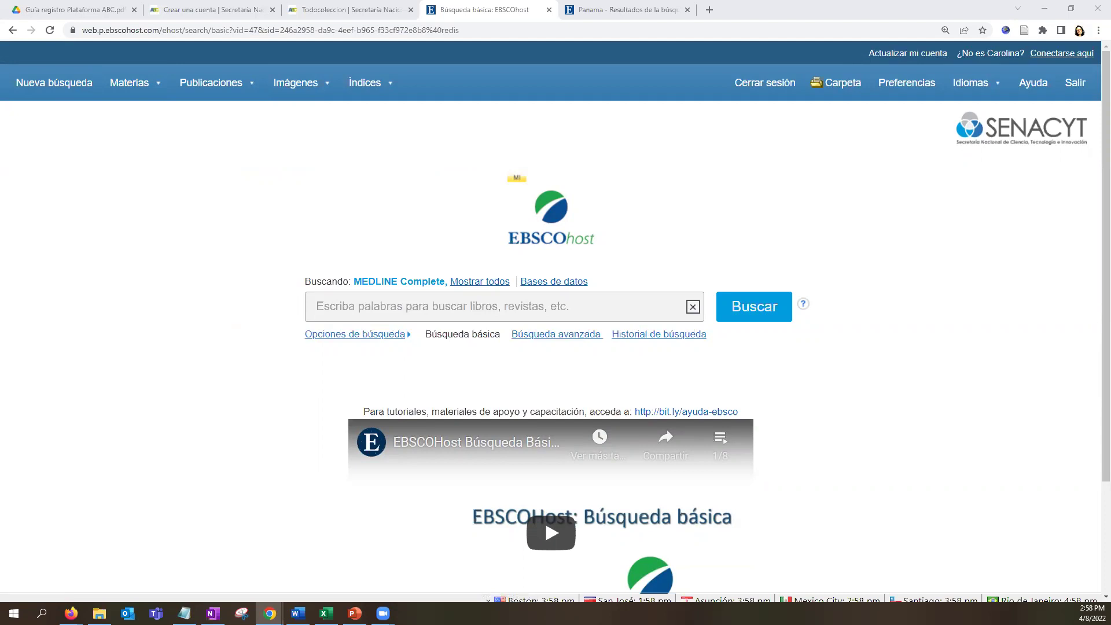
left_click(234, 88)
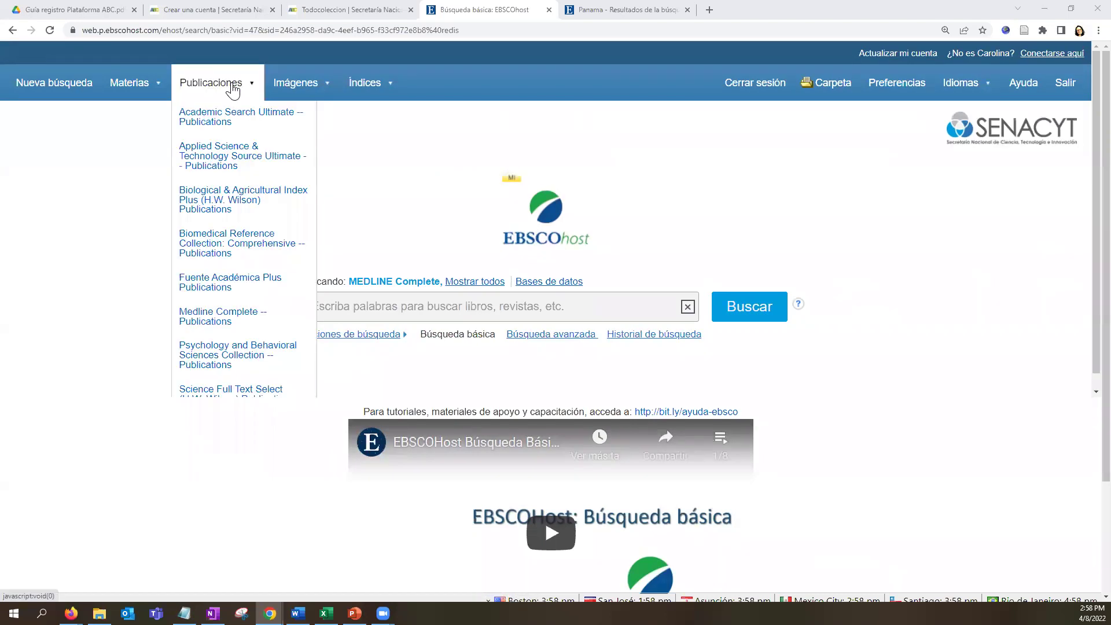
Browse the A titles in Applied Science & Technology Source Ultimate's publication list.
left_click(231, 167)
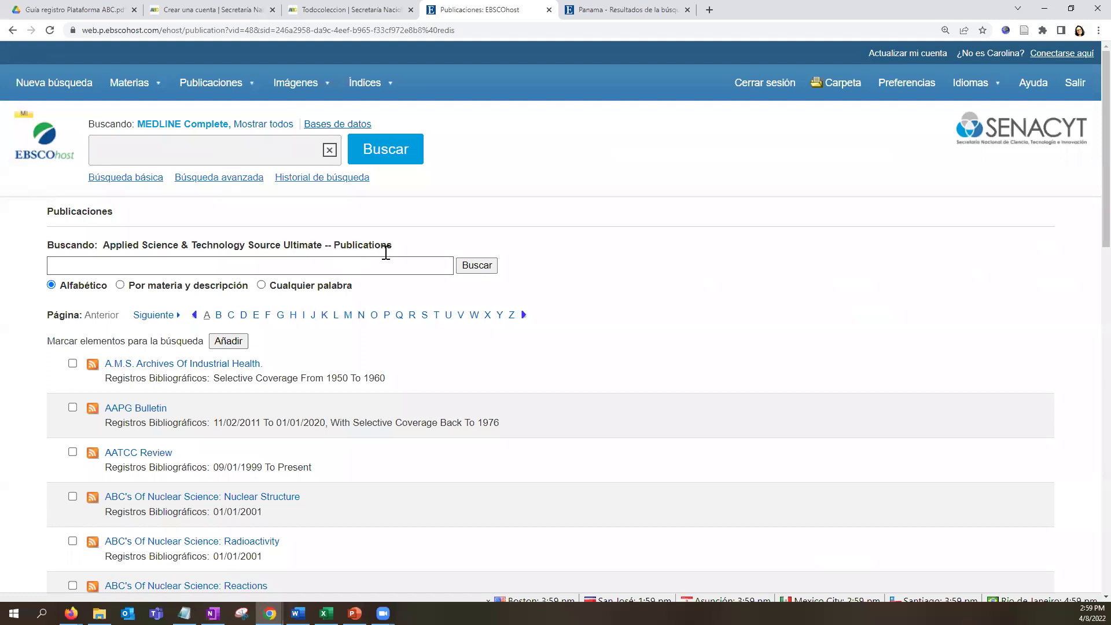
left_click_drag(393, 246, 108, 239)
scroll(342, 365, "down", 6)
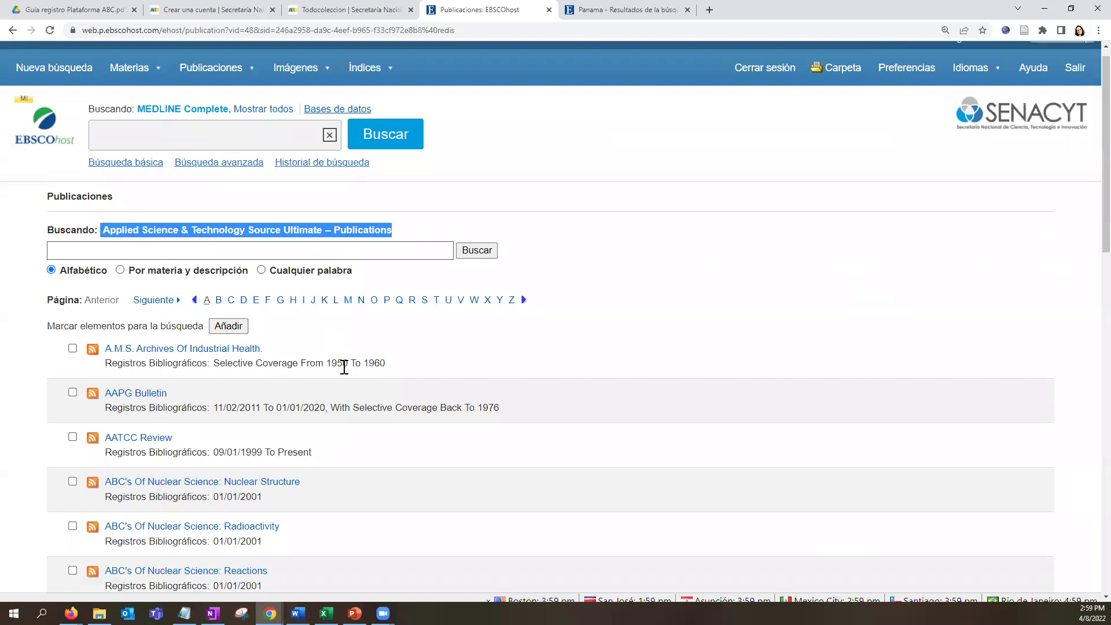
scroll(344, 367, "down", 3)
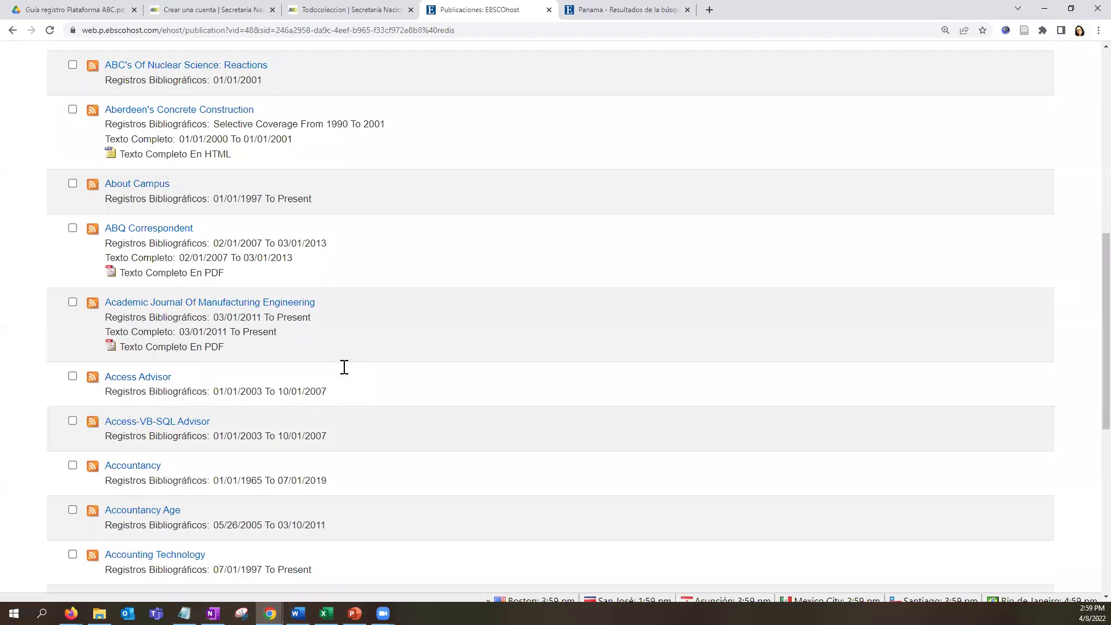
scroll(344, 367, "down", 3)
scroll(343, 367, "up", 12)
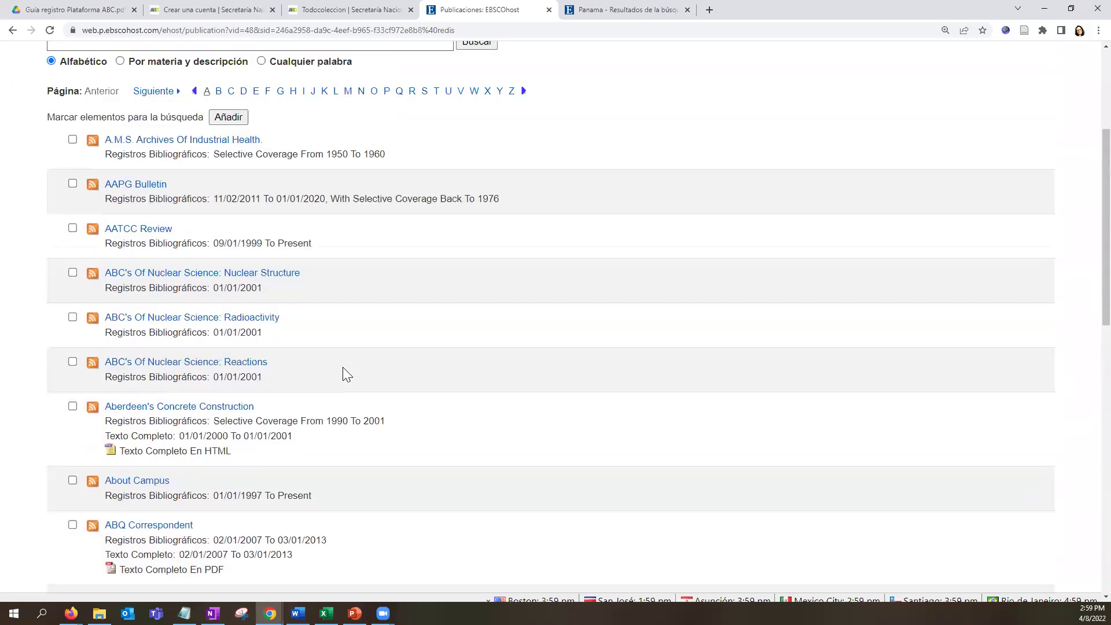
left_click(215, 82)
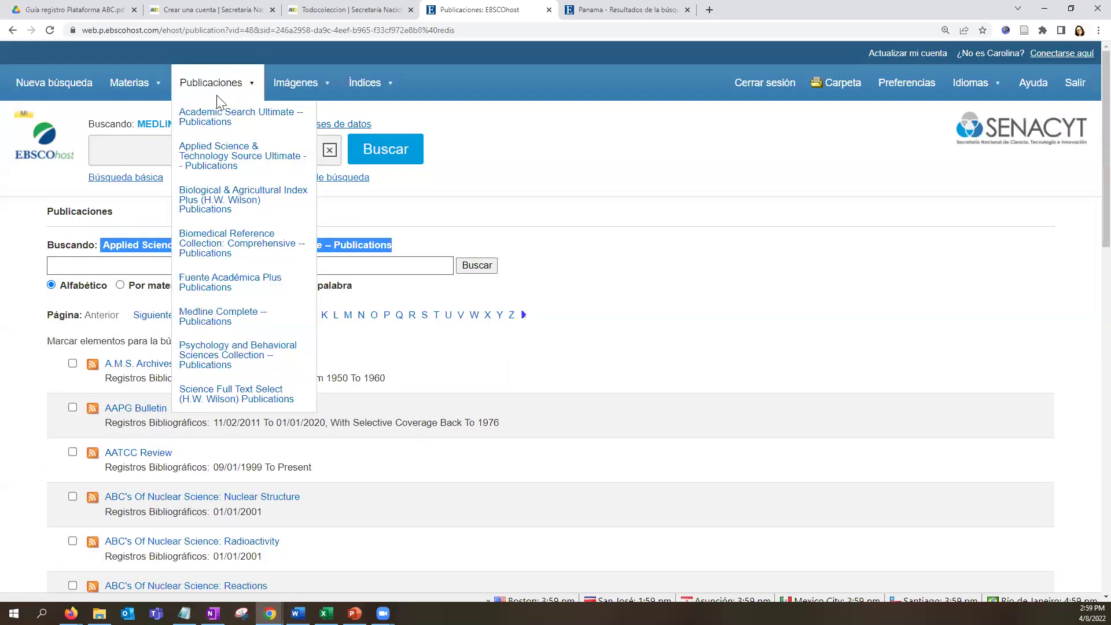
Open the Psychology and Behavioral Sciences Collection publications and try the search-type options.
left_click(251, 357)
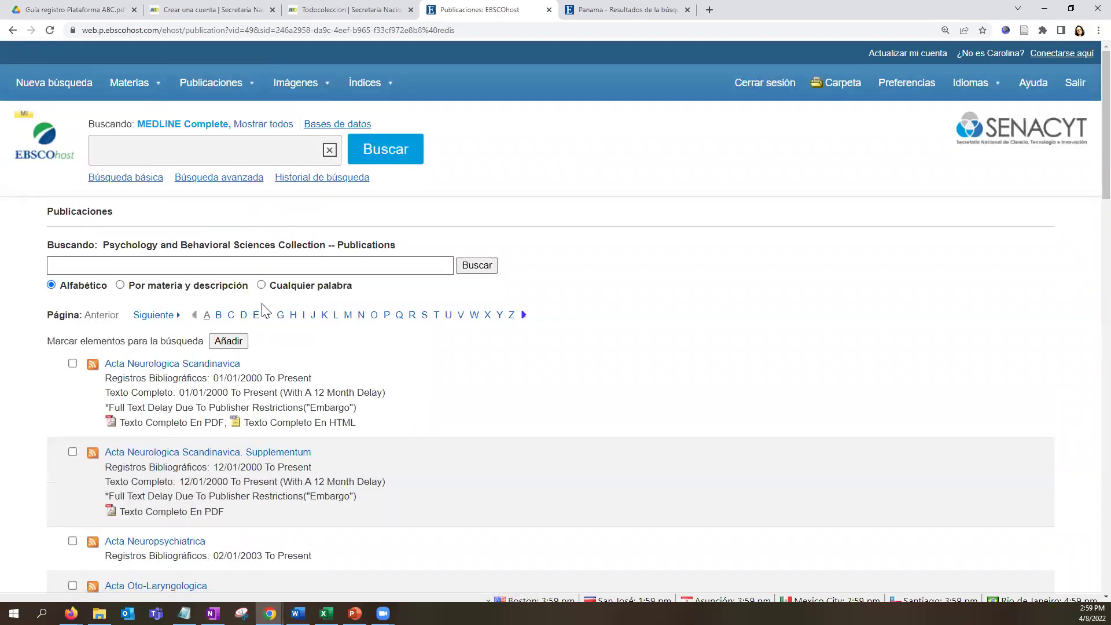
left_click(261, 285)
left_click(250, 267)
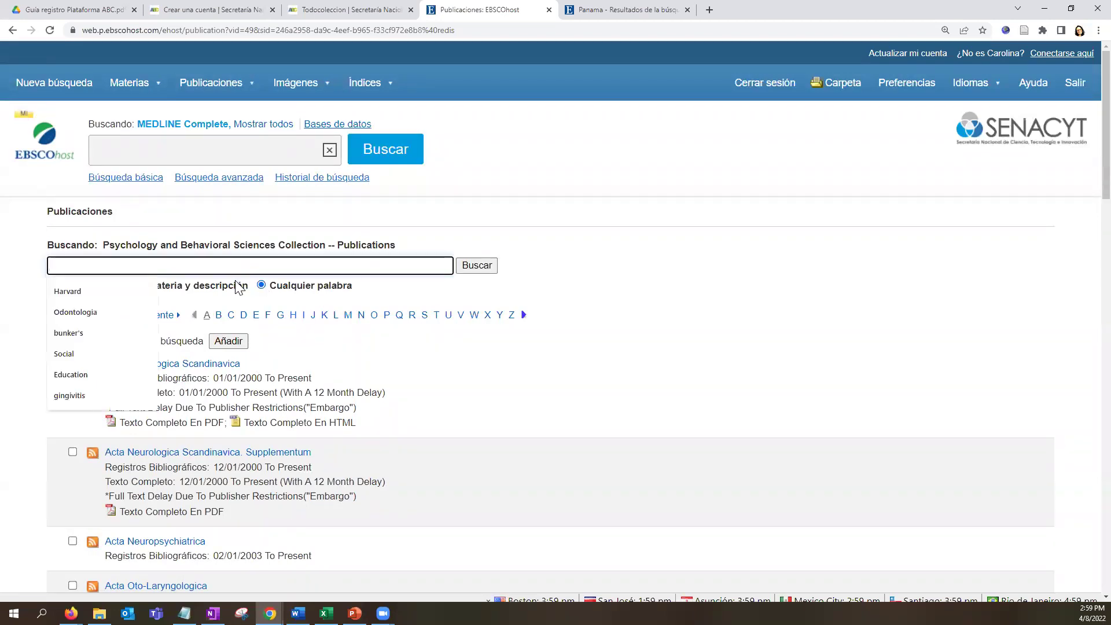
left_click(238, 286)
left_click(52, 285)
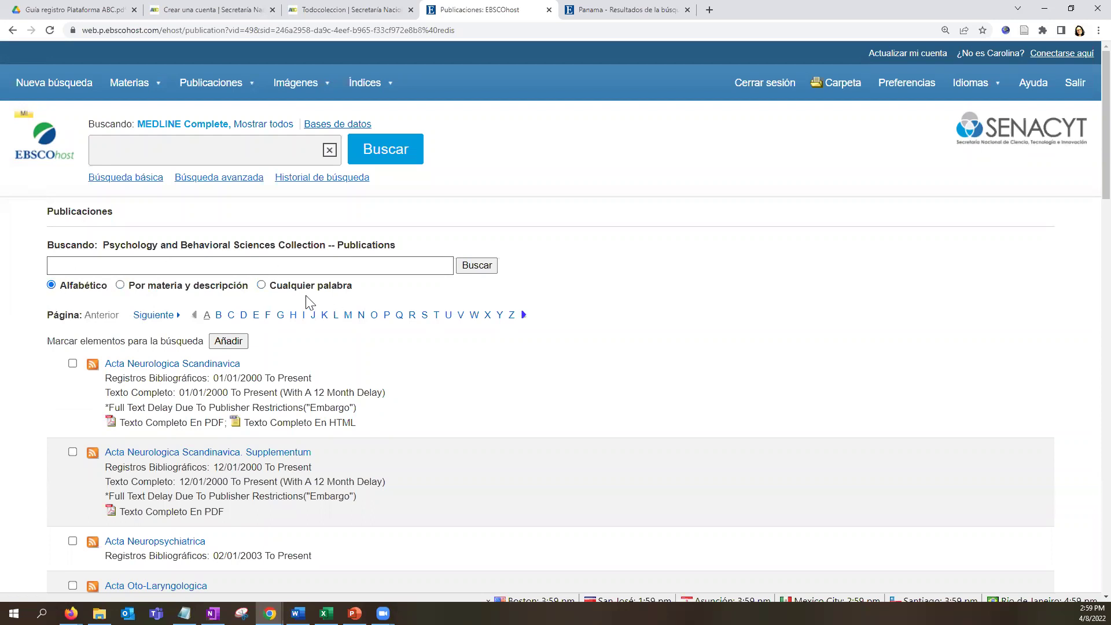
left_click(261, 286)
left_click(55, 287)
left_click(121, 286)
Show the publications starting with M, then return to the A titles.
left_click(348, 316)
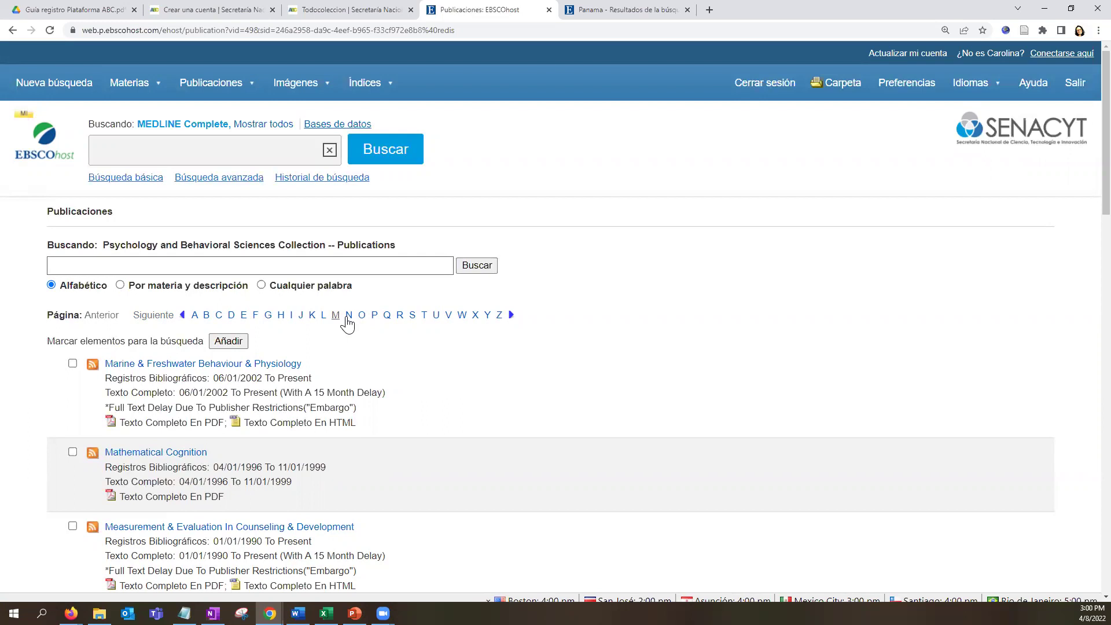
scroll(347, 324, "down", 3)
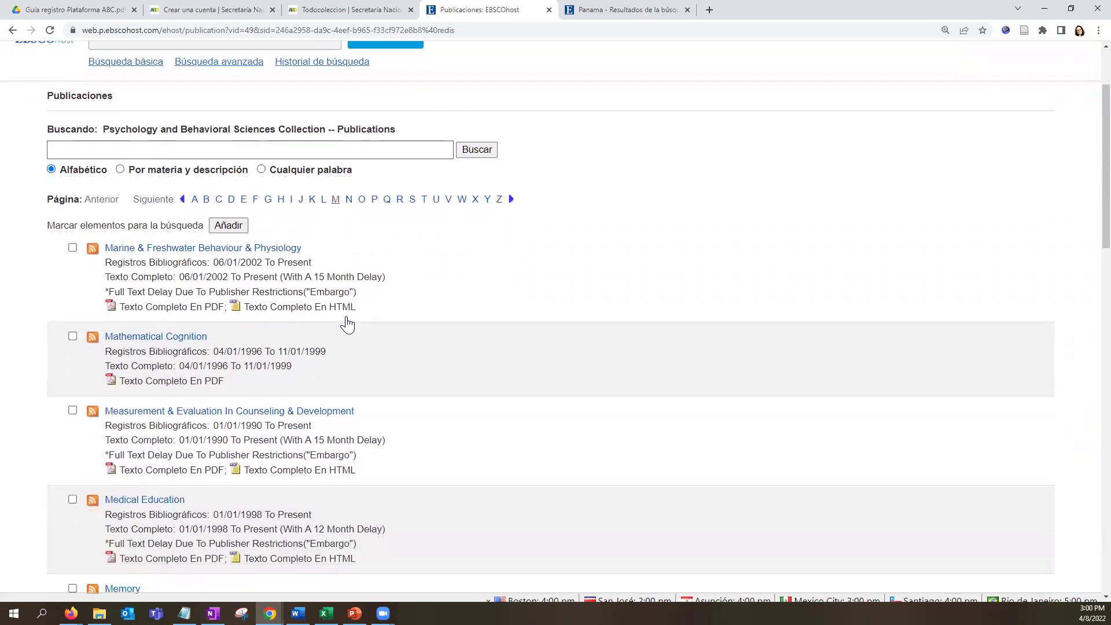
left_click(195, 142)
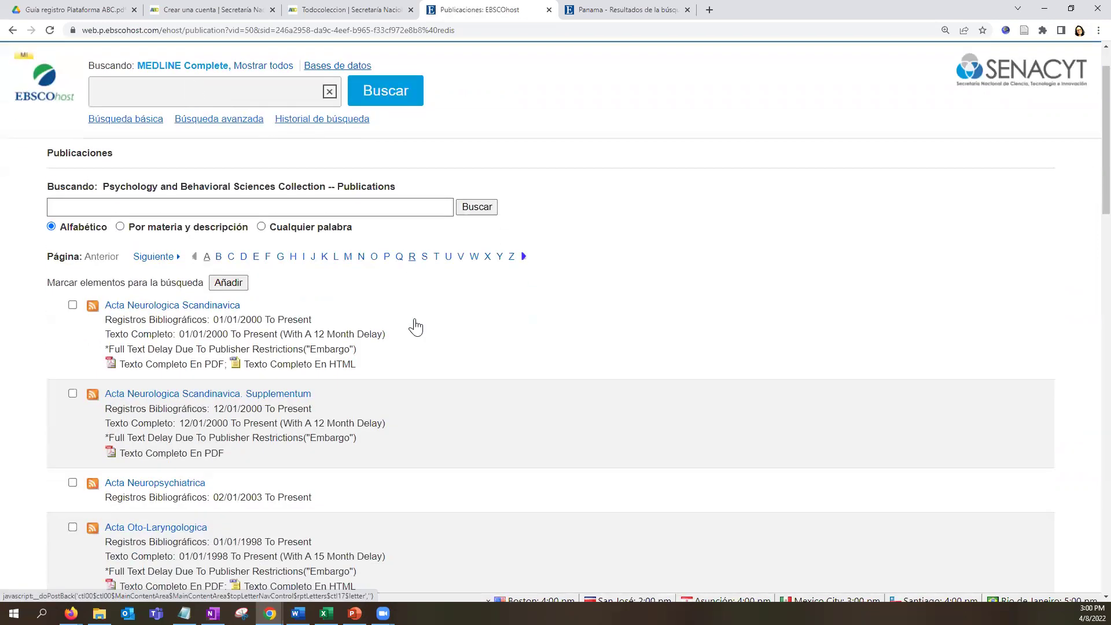
Highlight Acta Neurologica Scandinavica's bibliographic and full-text coverage dates.
scroll(413, 323, "down", 2)
left_click_drag(246, 249, 93, 255)
left_click_drag(315, 261, 109, 265)
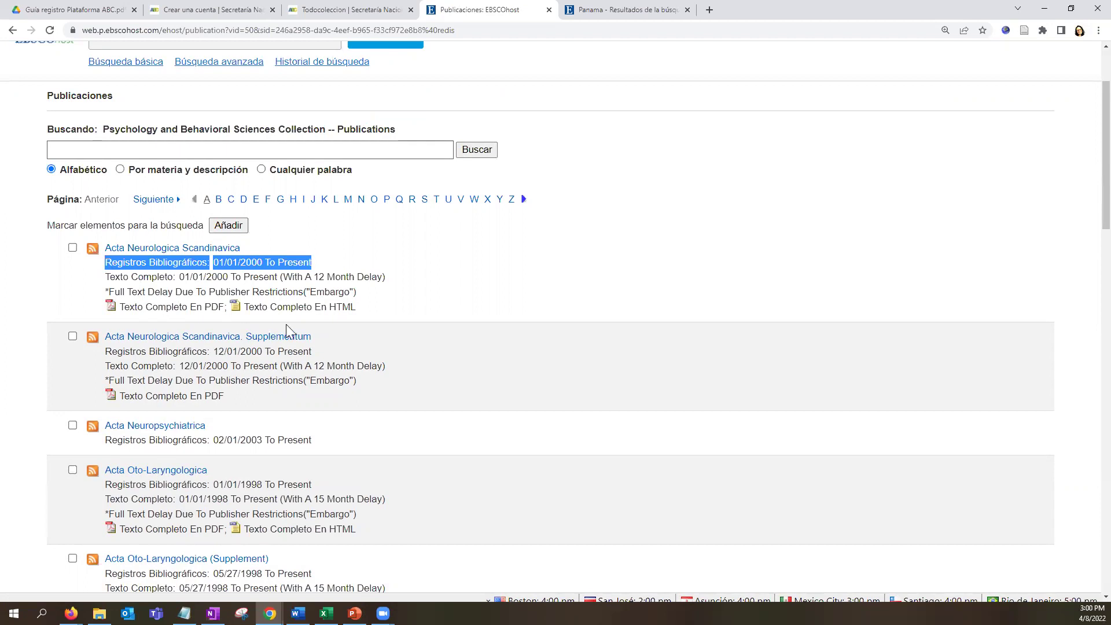
left_click_drag(392, 280, 106, 276)
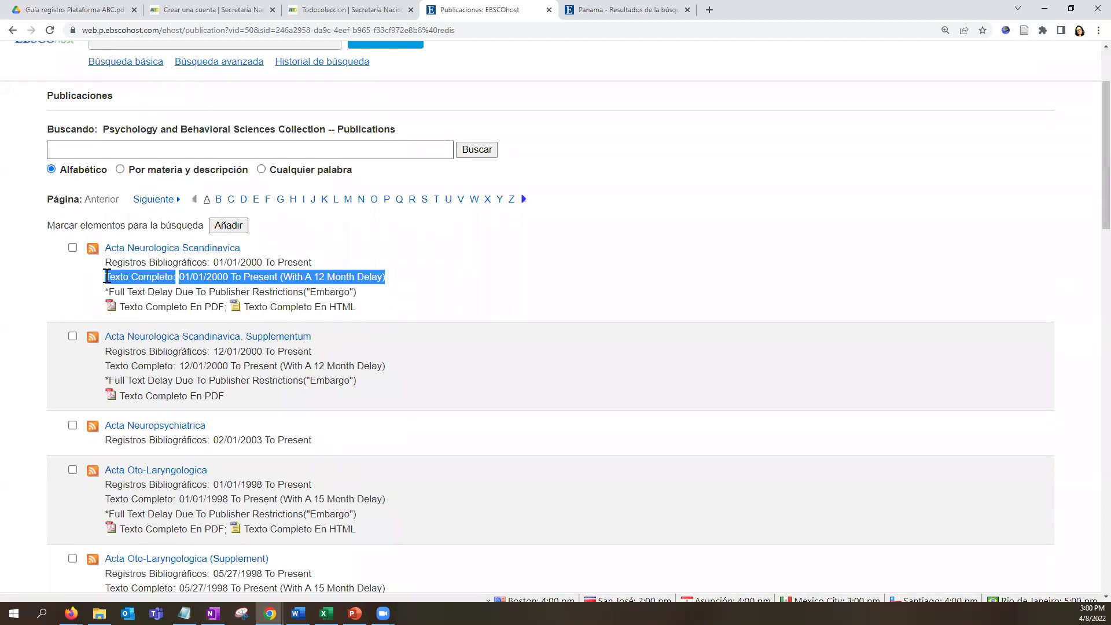
left_click_drag(317, 262, 103, 261)
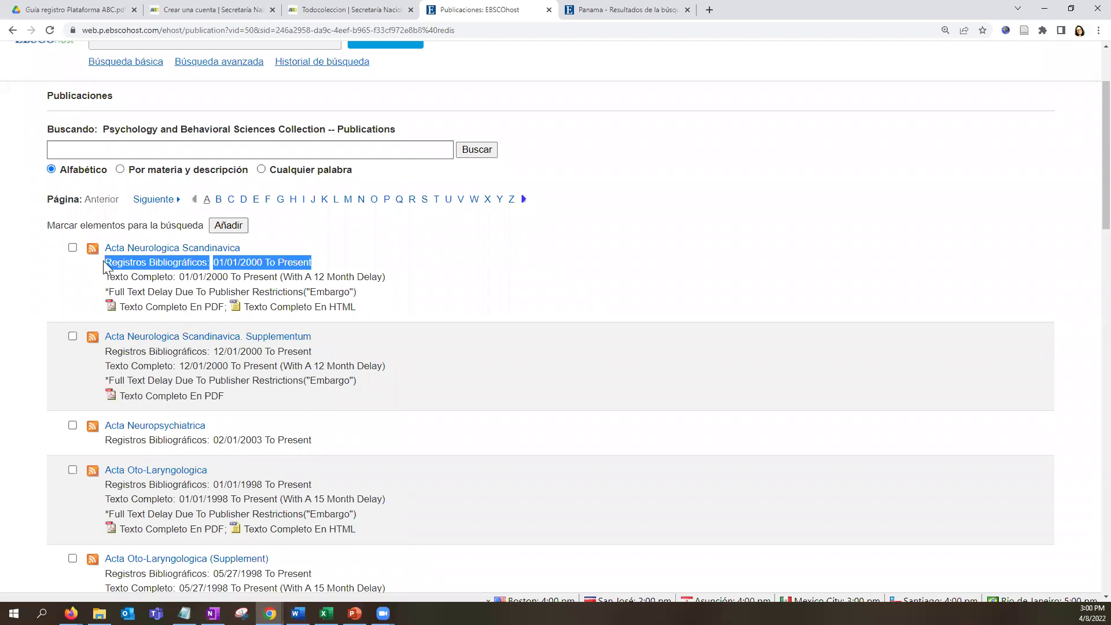
left_click_drag(394, 277, 106, 283)
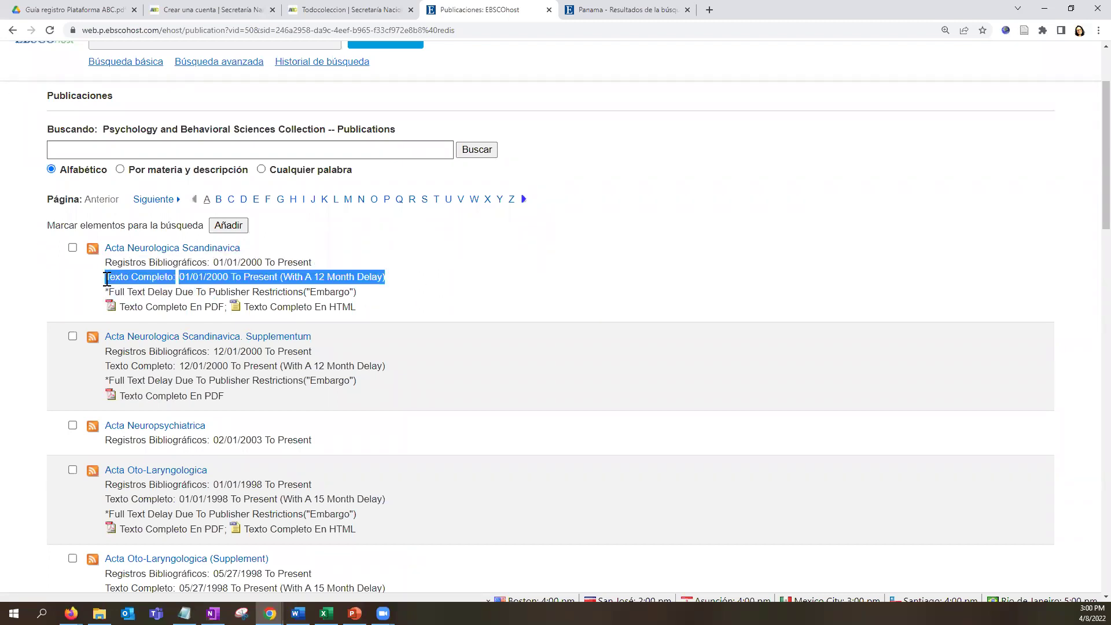
scroll(526, 340, "down", 2)
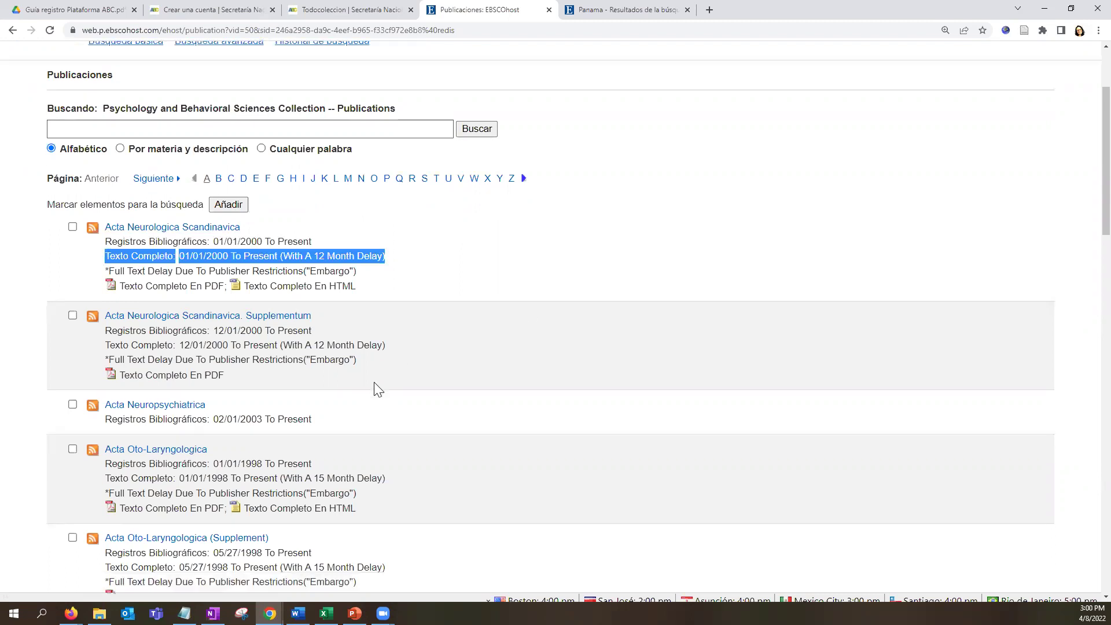
left_click_drag(316, 326, 97, 315)
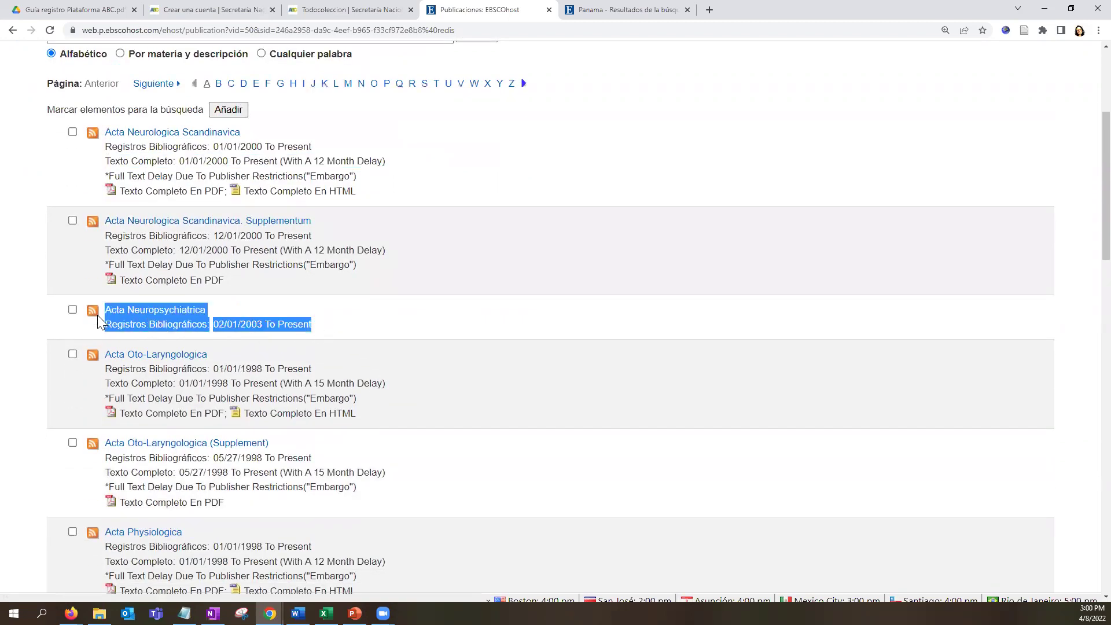
Find Addiction Research, note its PDF and HTML full text, and open its details.
scroll(600, 413, "down", 1)
scroll(600, 412, "down", 1)
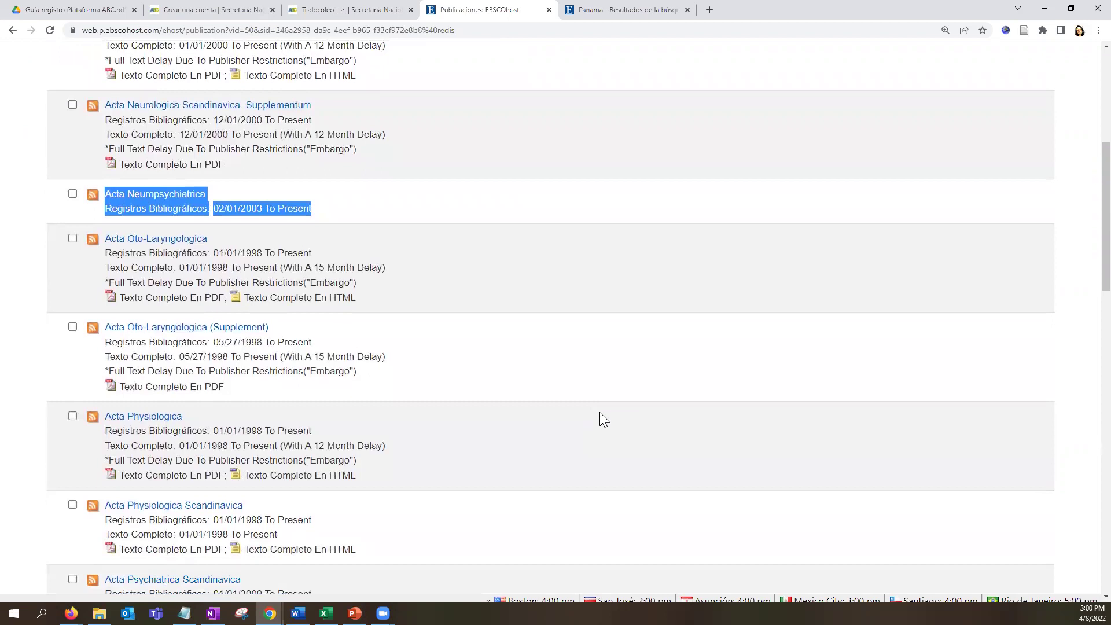
scroll(587, 473, "down", 3)
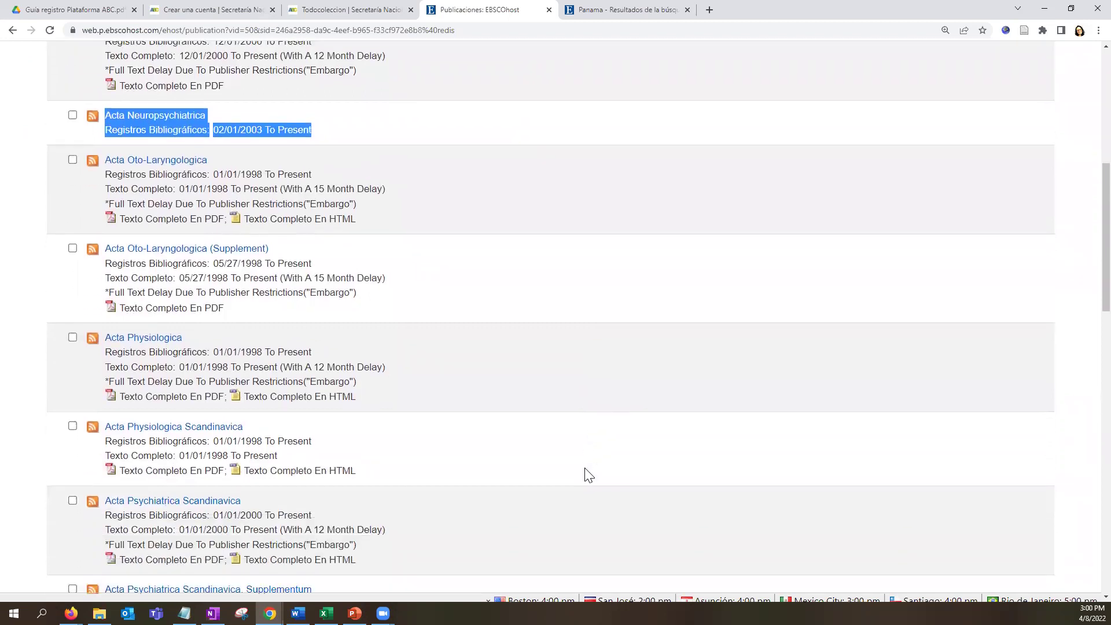
scroll(587, 473, "down", 3)
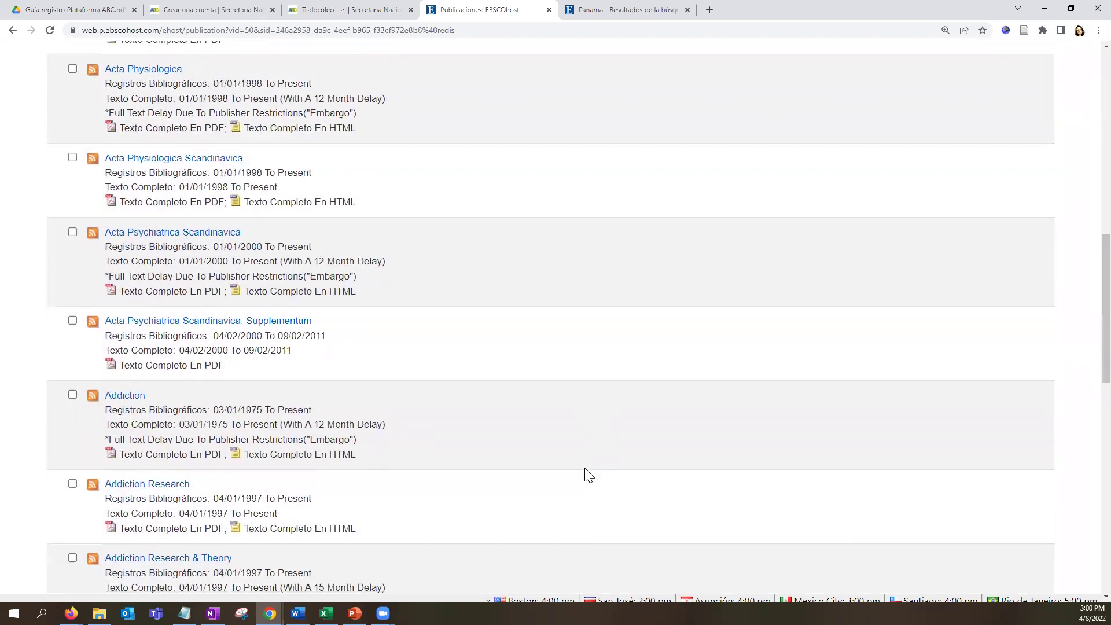
scroll(362, 347, "down", 2)
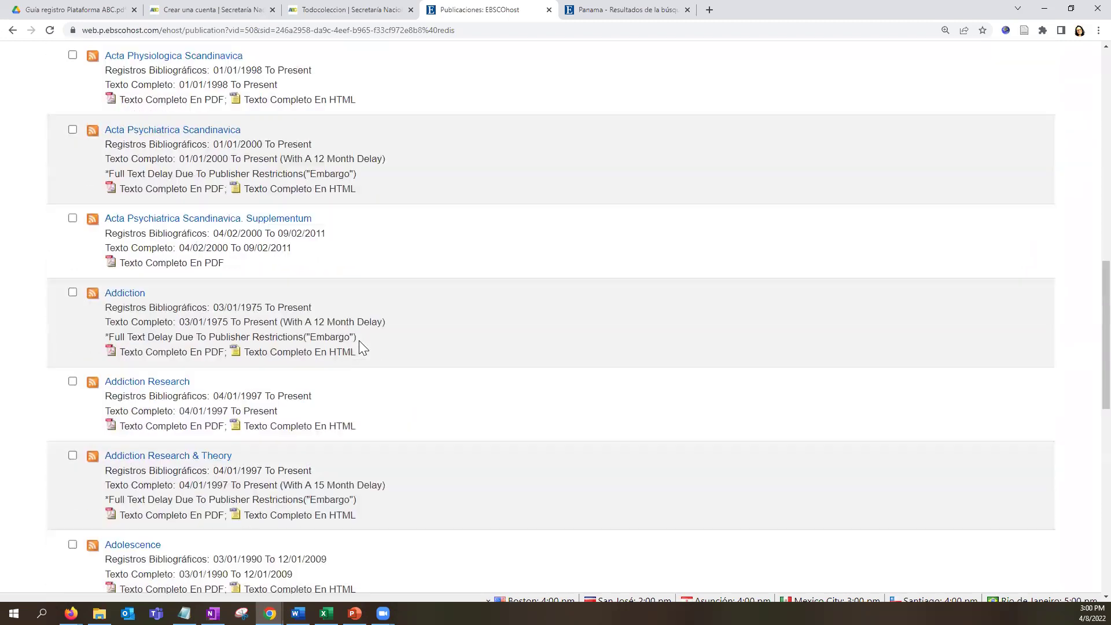
scroll(374, 388, "down", 1)
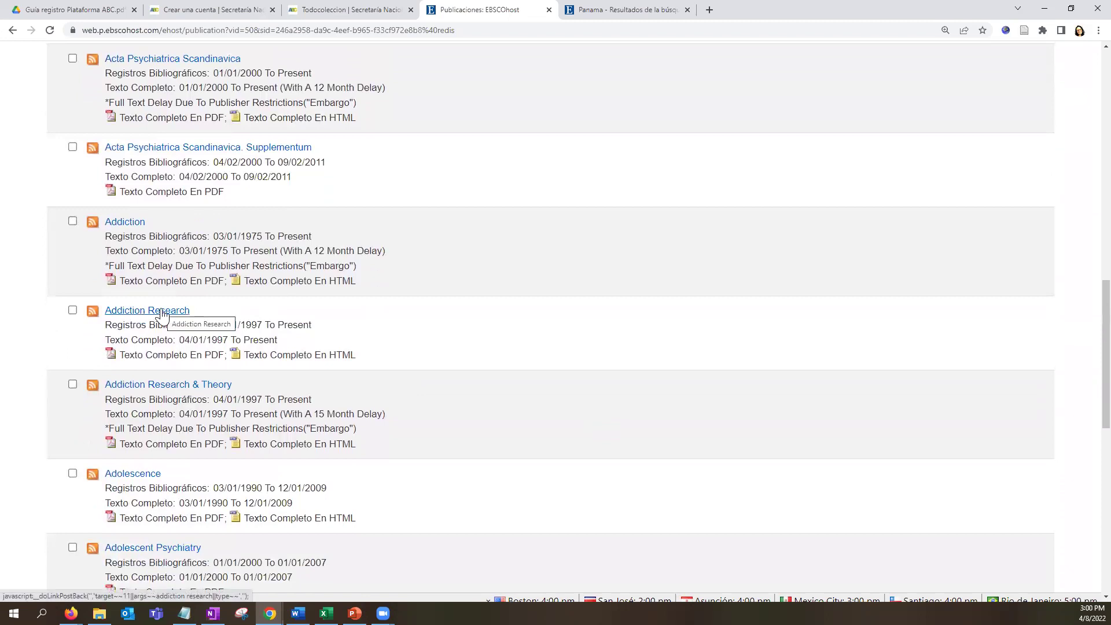
left_click_drag(366, 356, 124, 357)
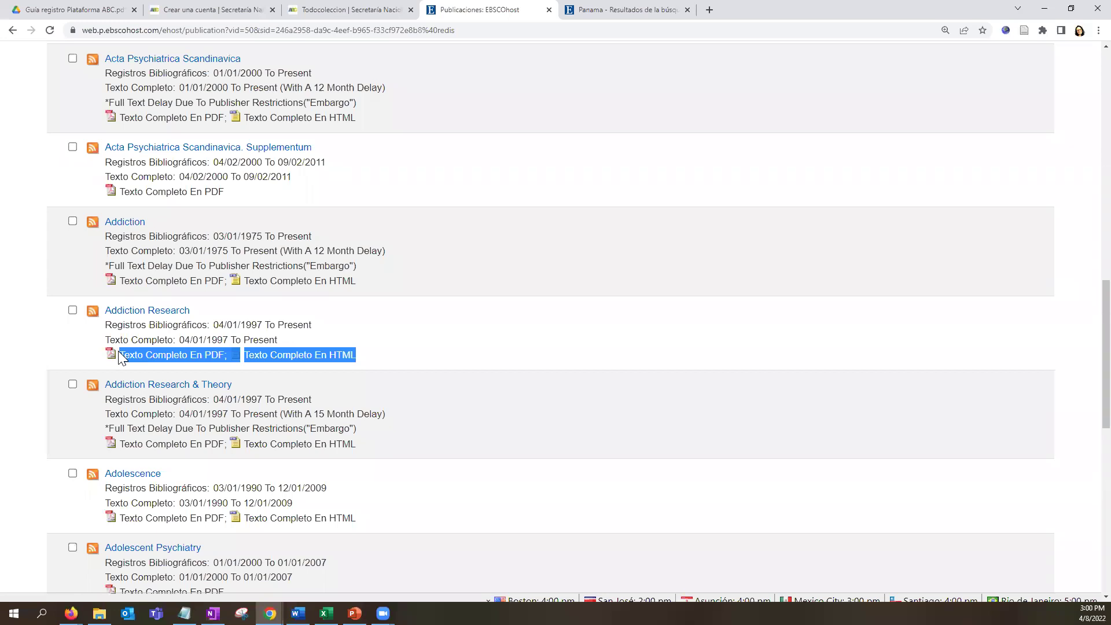
left_click(150, 313)
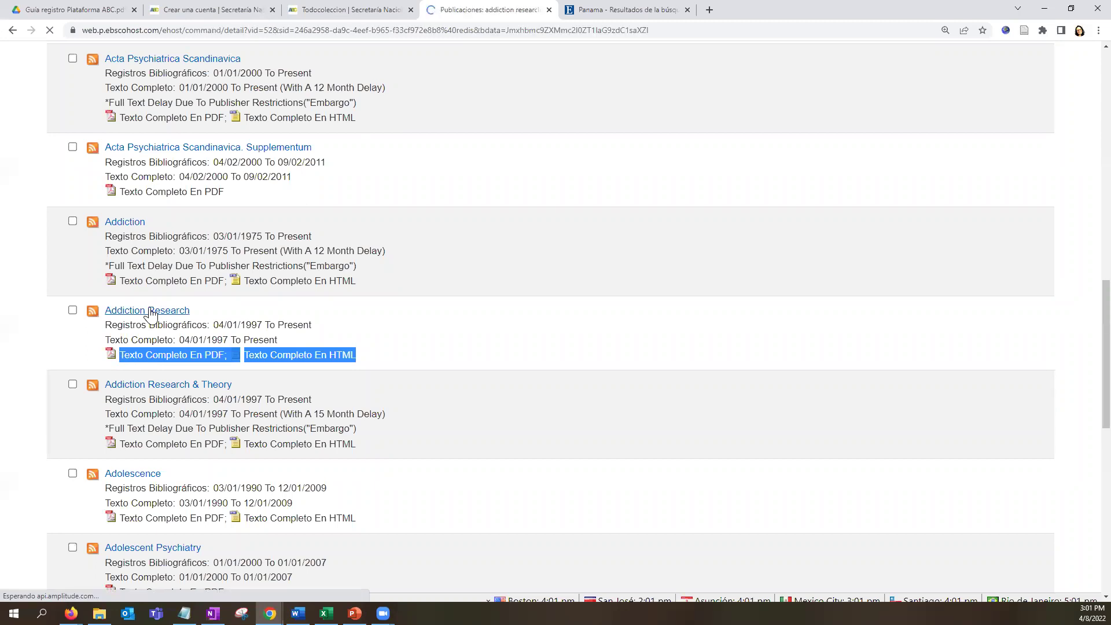
Review Addiction Research's description and its peer-reviewed Yes status.
scroll(149, 315, "down", 2)
scroll(150, 315, "down", 1)
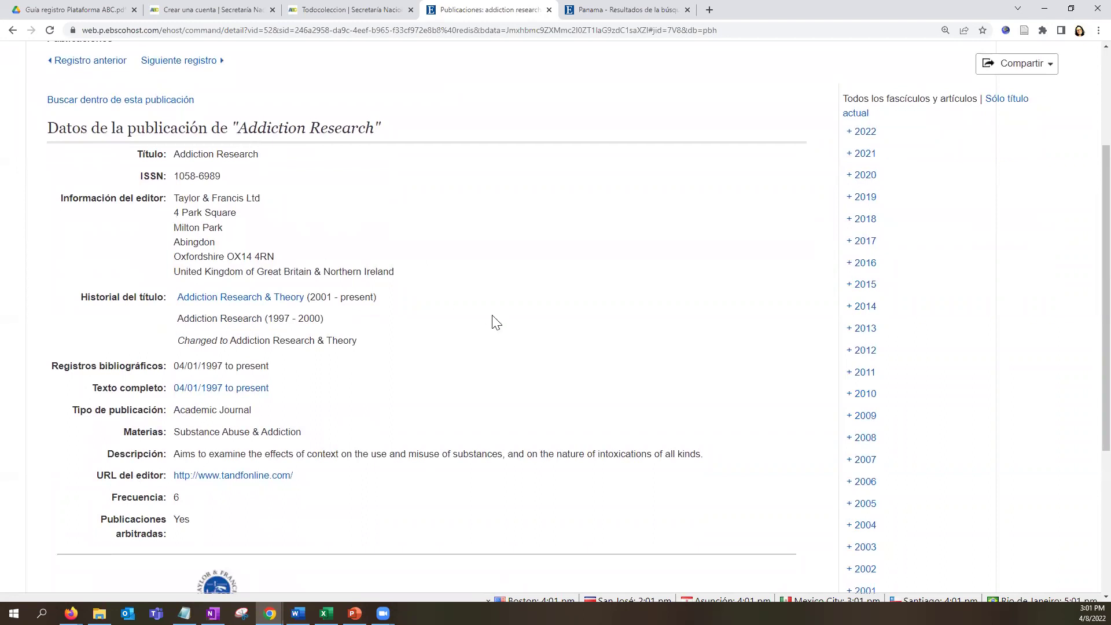
scroll(496, 323, "down", 1)
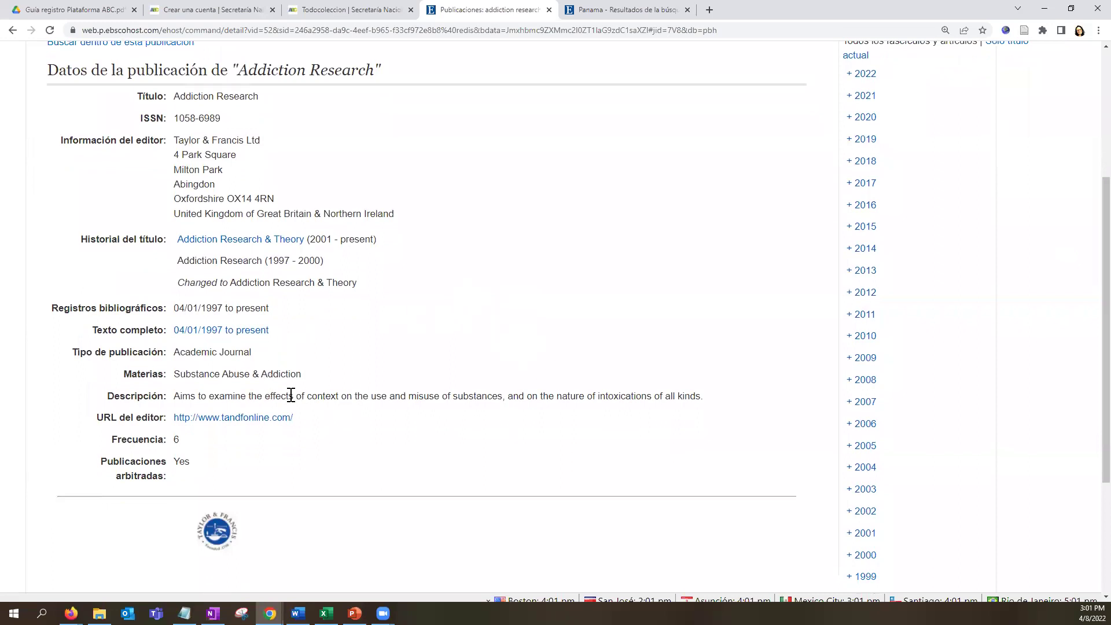
triple_click(264, 396)
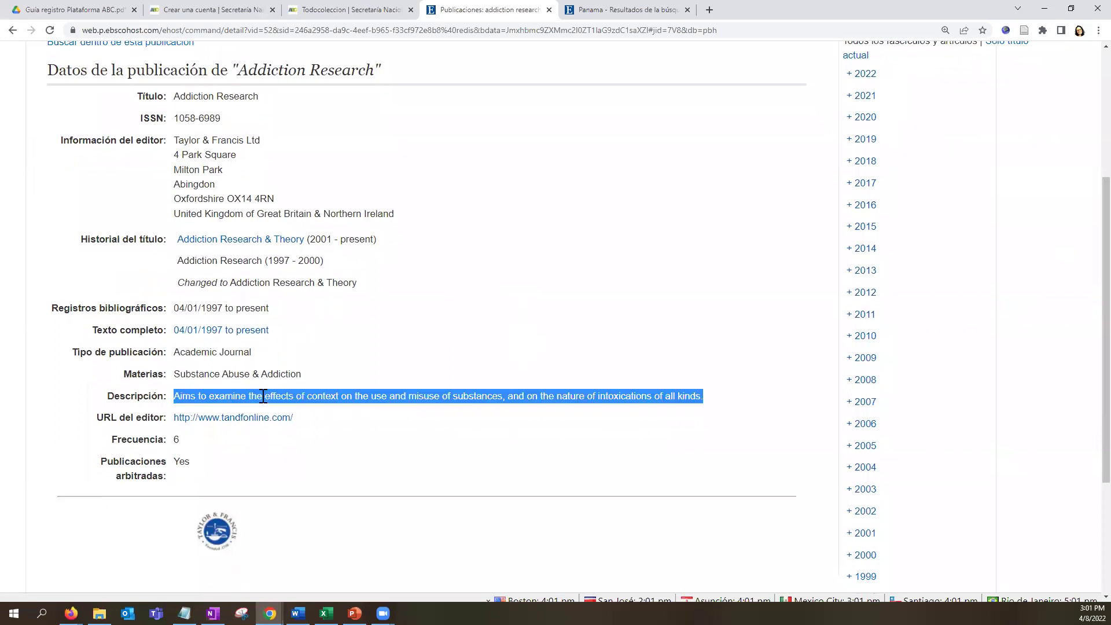
left_click(202, 439)
left_click_drag(189, 461, 180, 461)
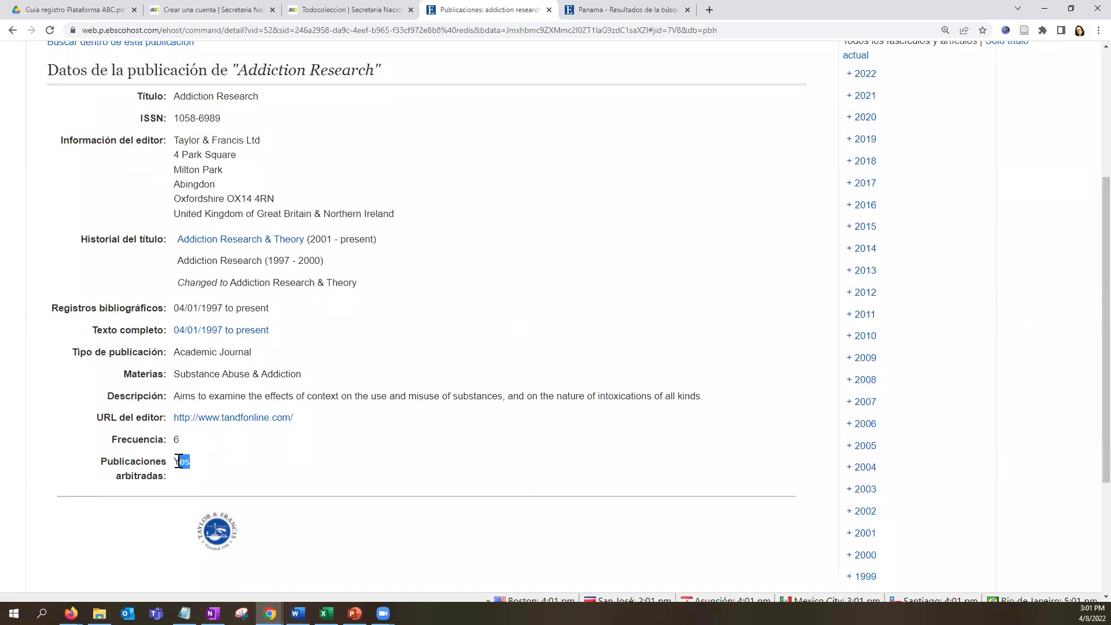
left_click(462, 482)
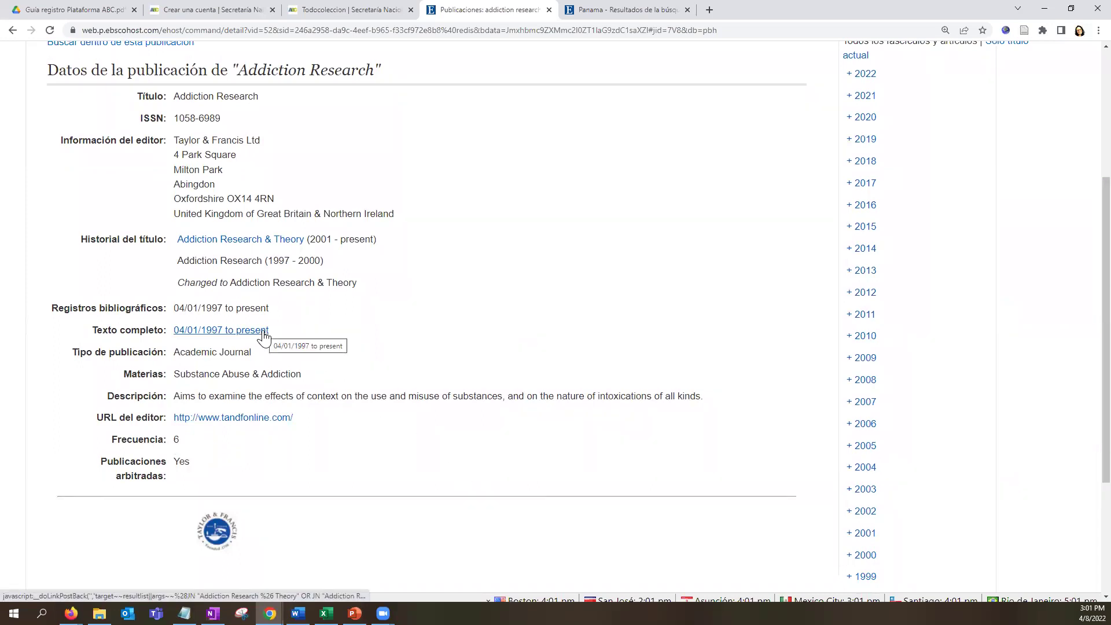
Expand the 2006 issues and open Vol. 14 Issue 3, June 2006.
scroll(994, 469, "down", 2)
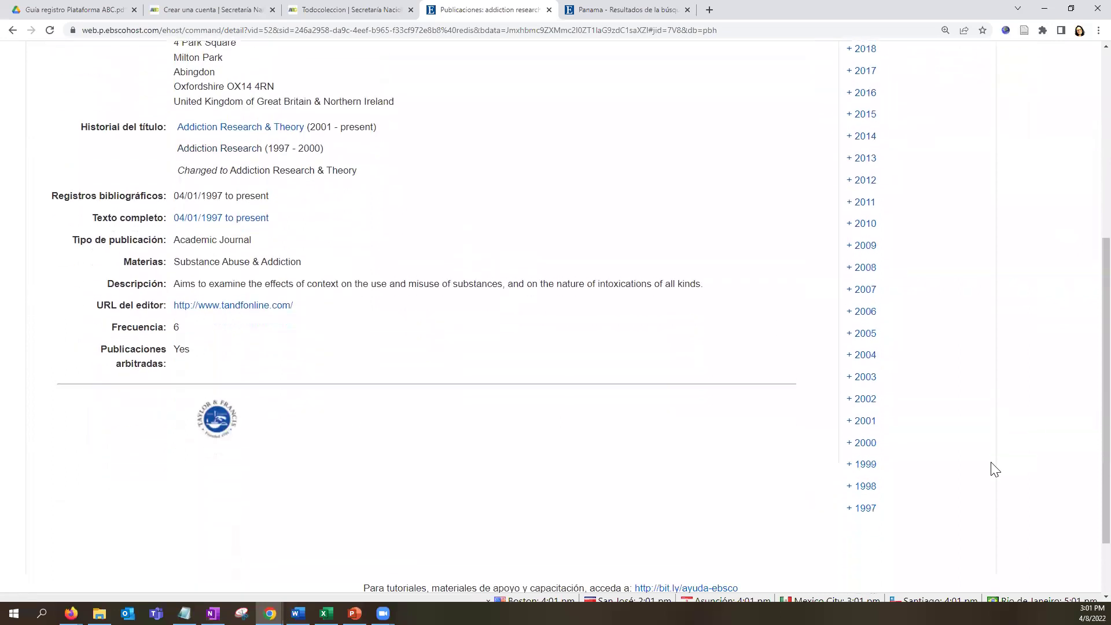
scroll(884, 465, "up", 1)
scroll(884, 465, "down", 3)
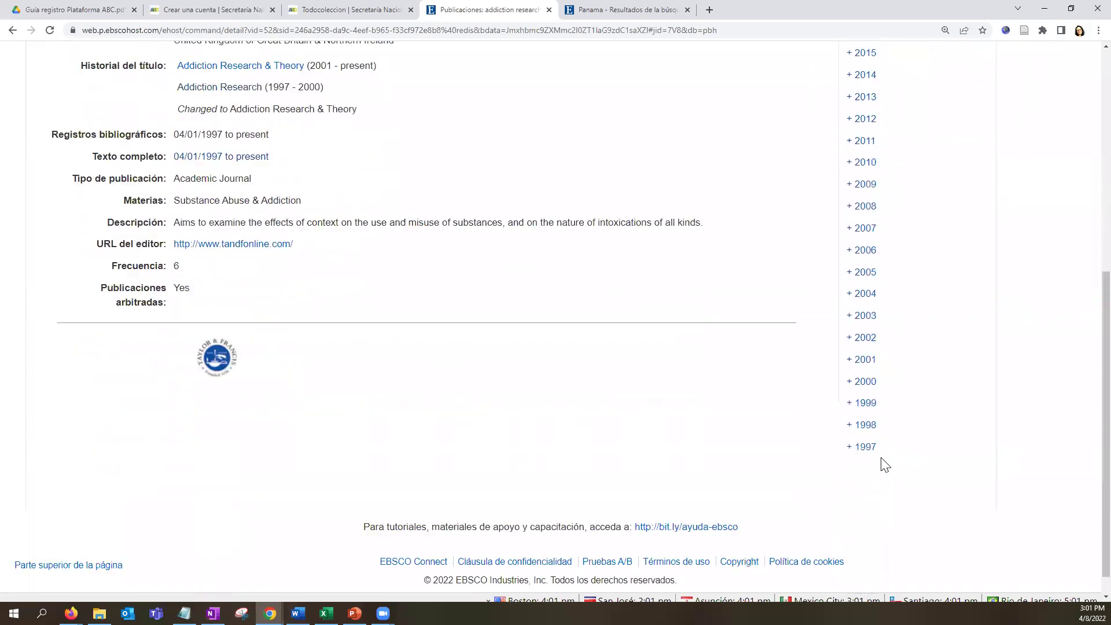
left_click(869, 251)
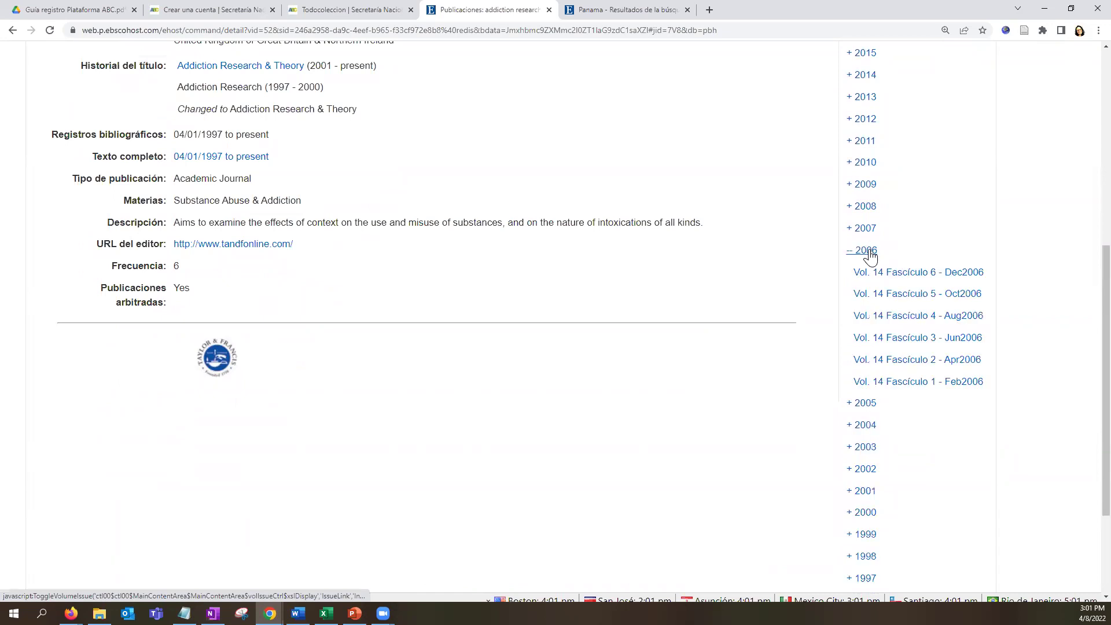
left_click(911, 341)
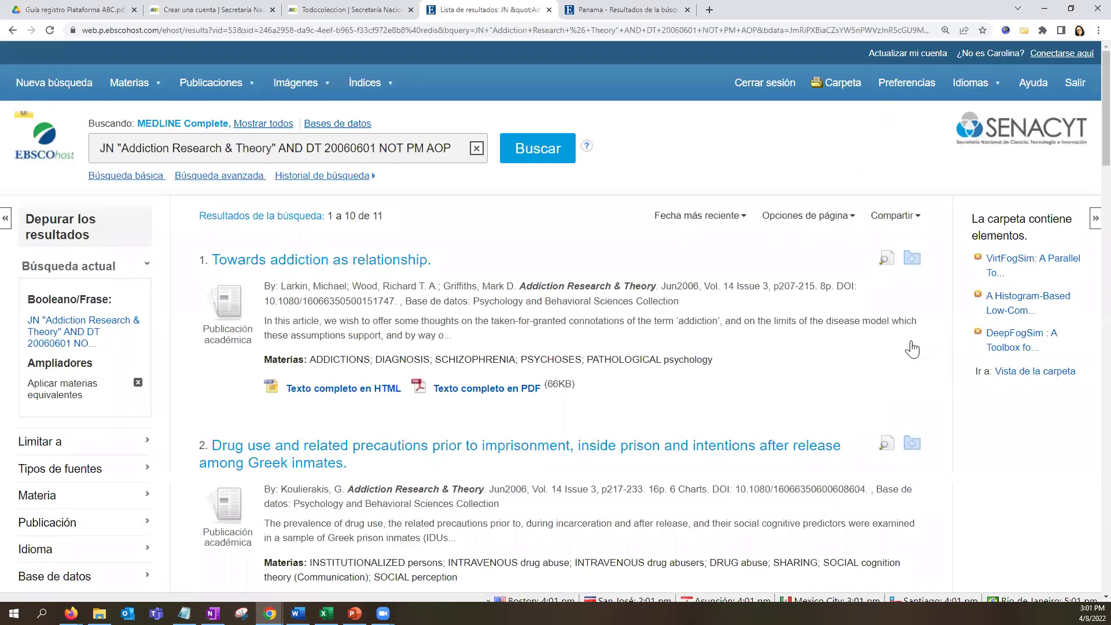
Select the whole query JN "Addiction Research & Theory" AND DT 20060601 NOT PM AOP, which returns 11 results.
triple_click(282, 155)
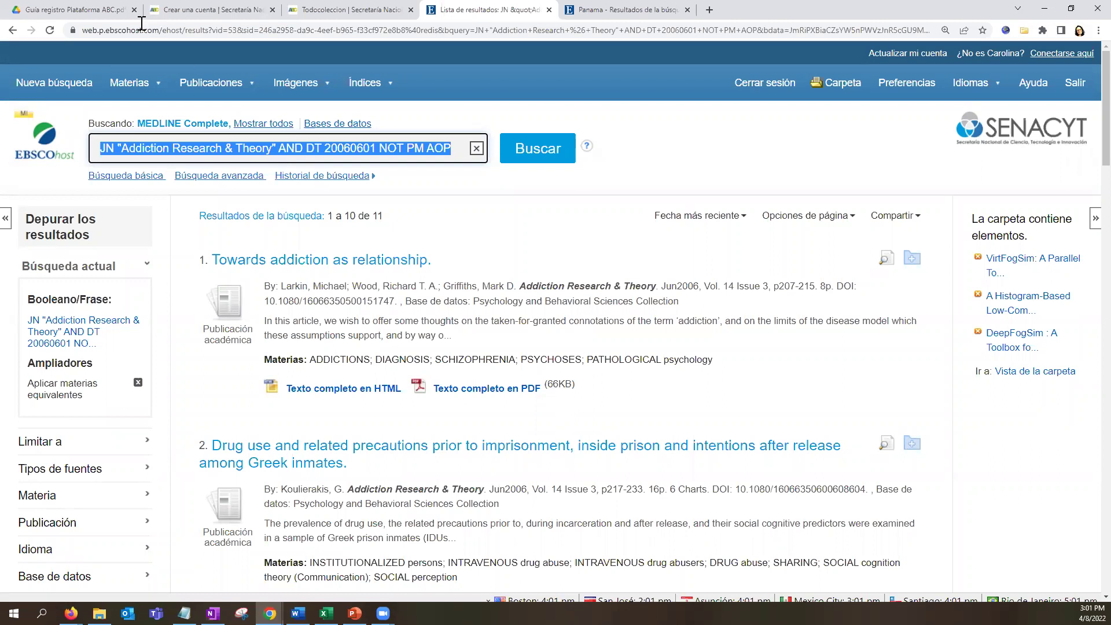
mouse_move(196, 87)
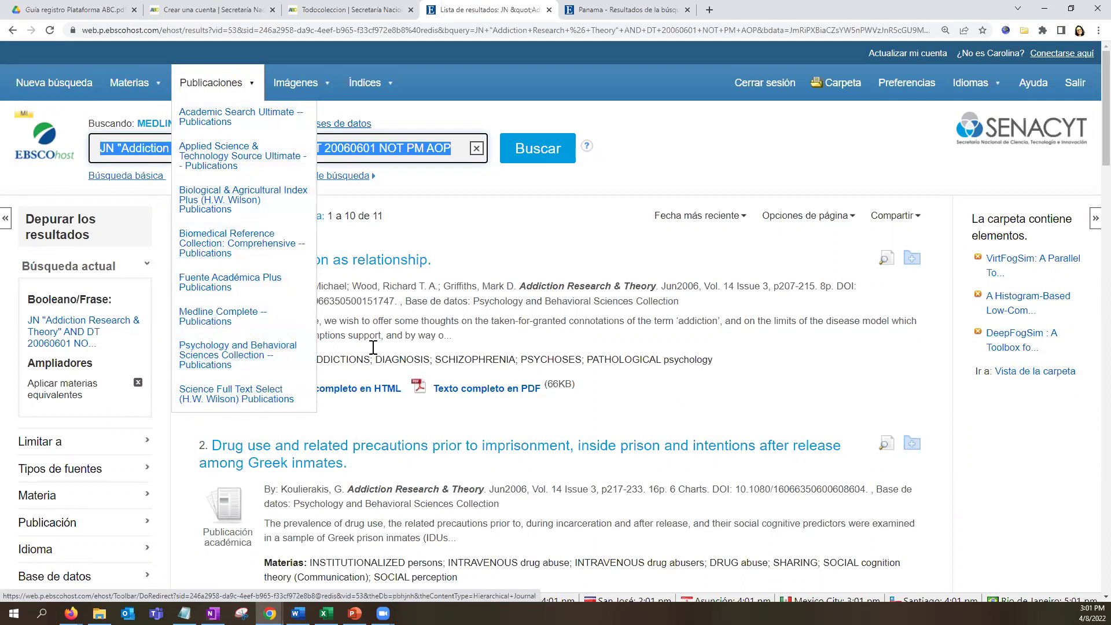
Show the Academic Search Ultimate publications list, starting at 'I + A: Investigación + Acción', then launch Firefox.
left_click(718, 142)
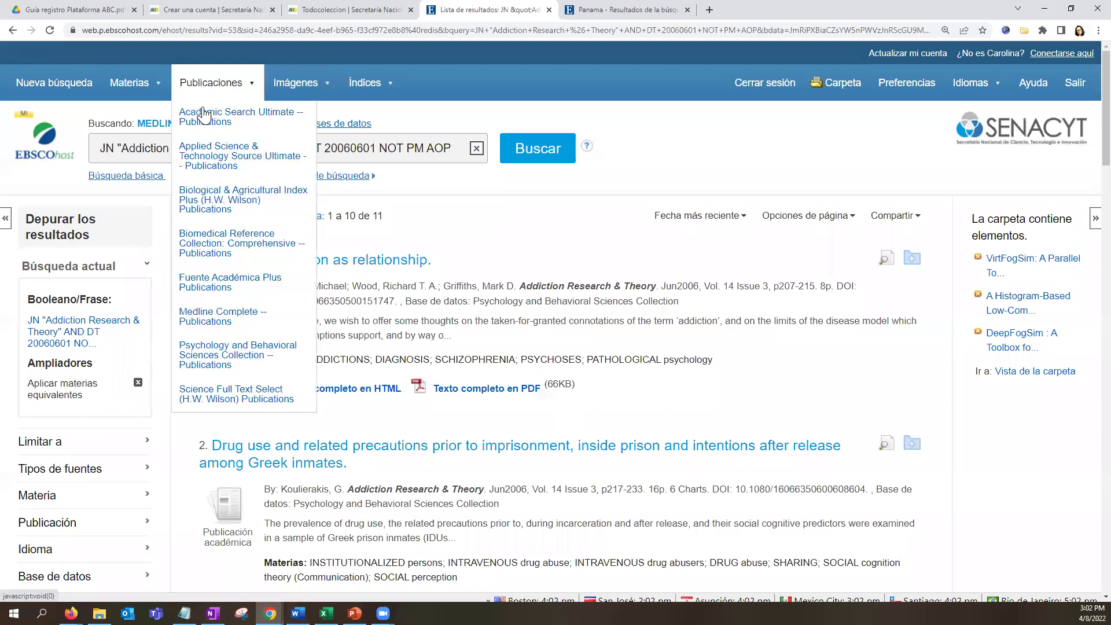
left_click(204, 119)
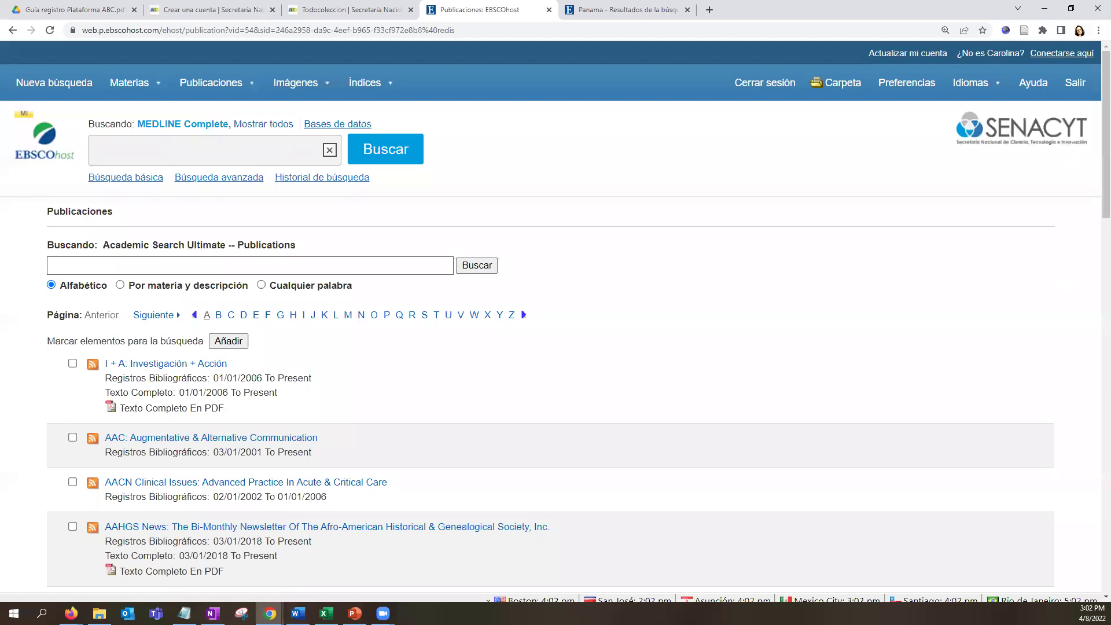
left_click(71, 614)
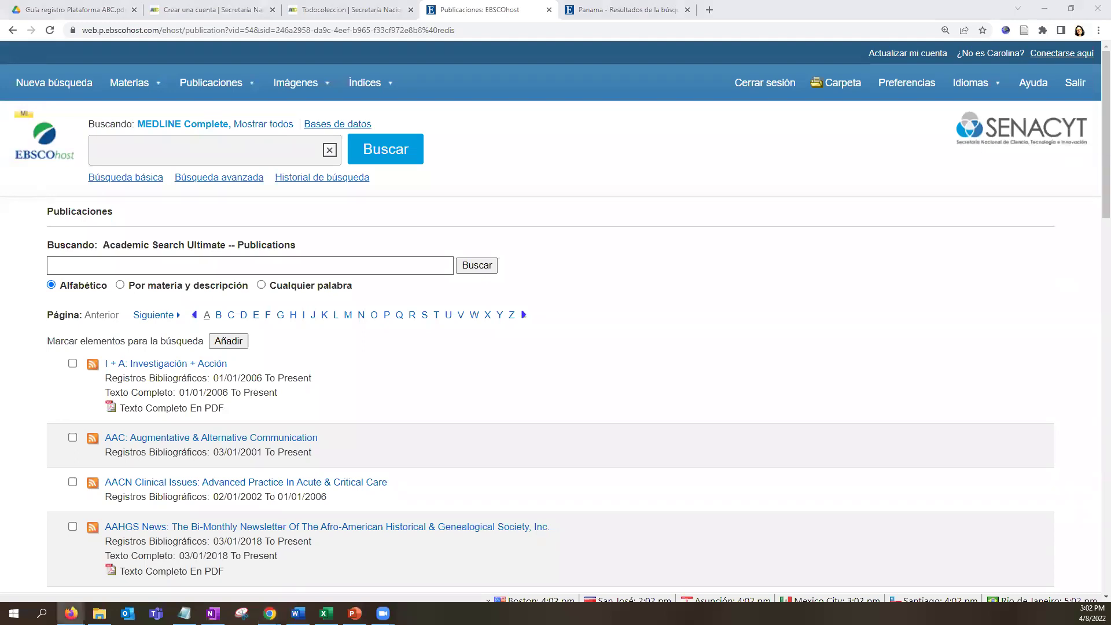